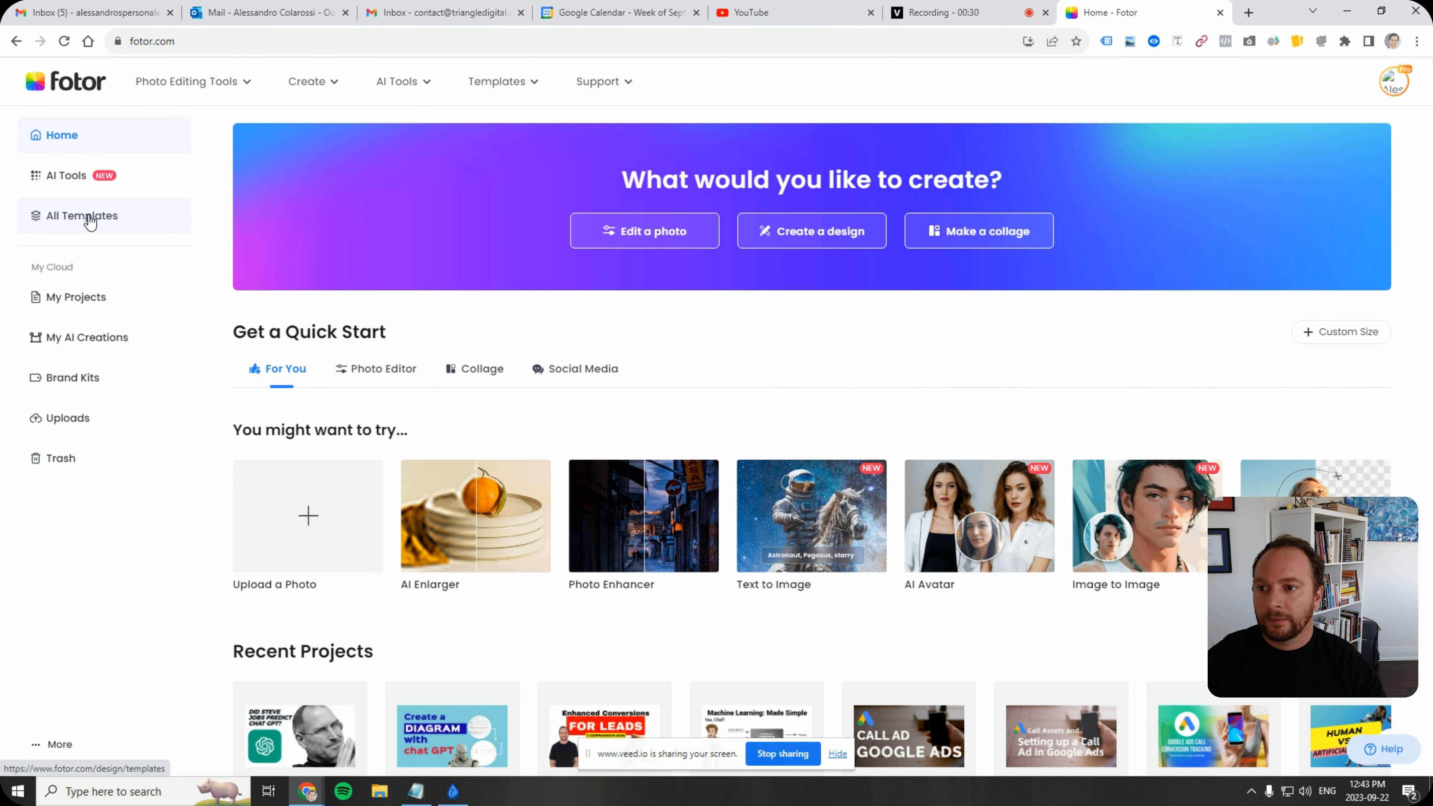
- Open the full template library and narrow it to the Youtube Thumbnail category
{"action": "left_click", "coordinate": [89, 222]}
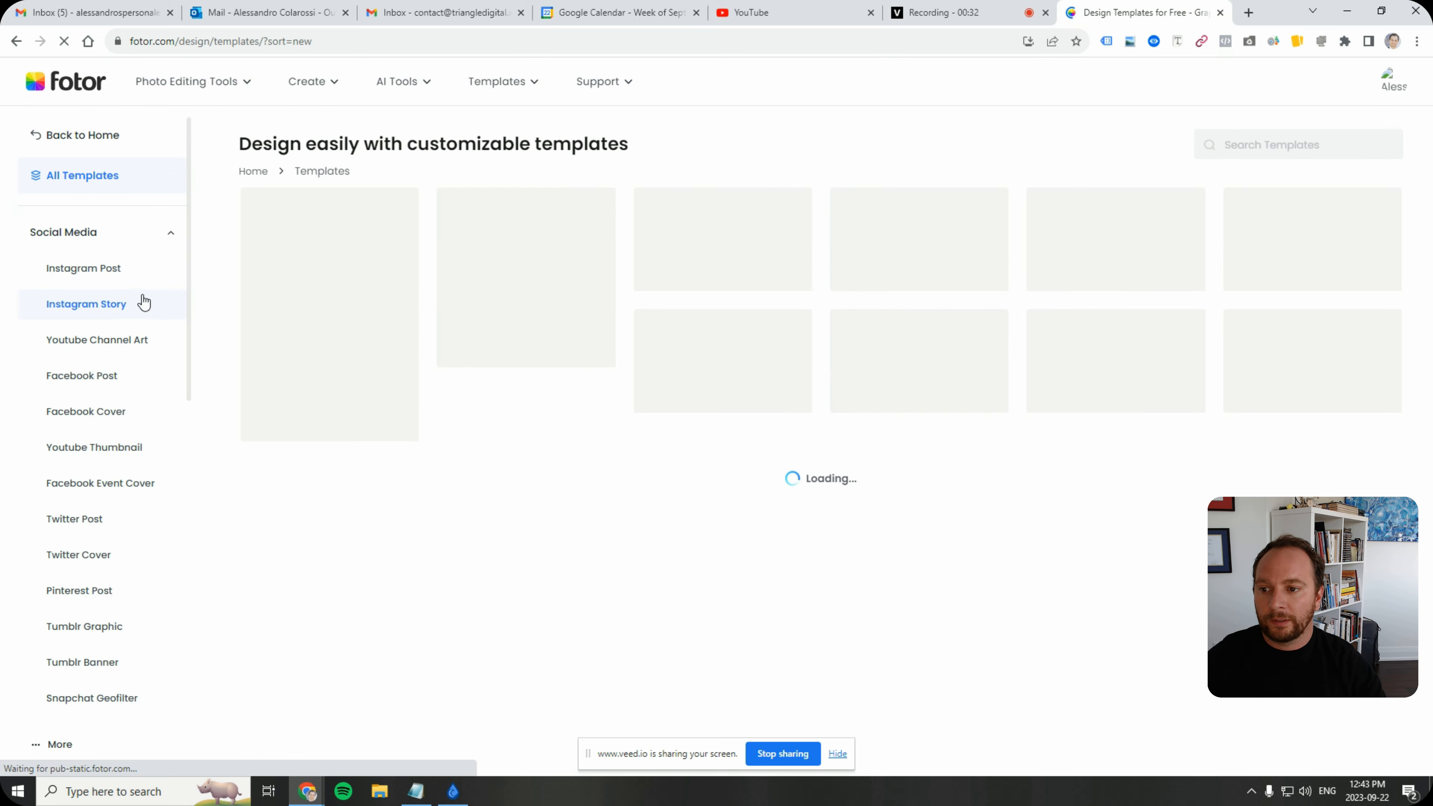
{"action": "scroll", "coordinate": [135, 303], "scroll_direction": "down", "scroll_amount": 5}
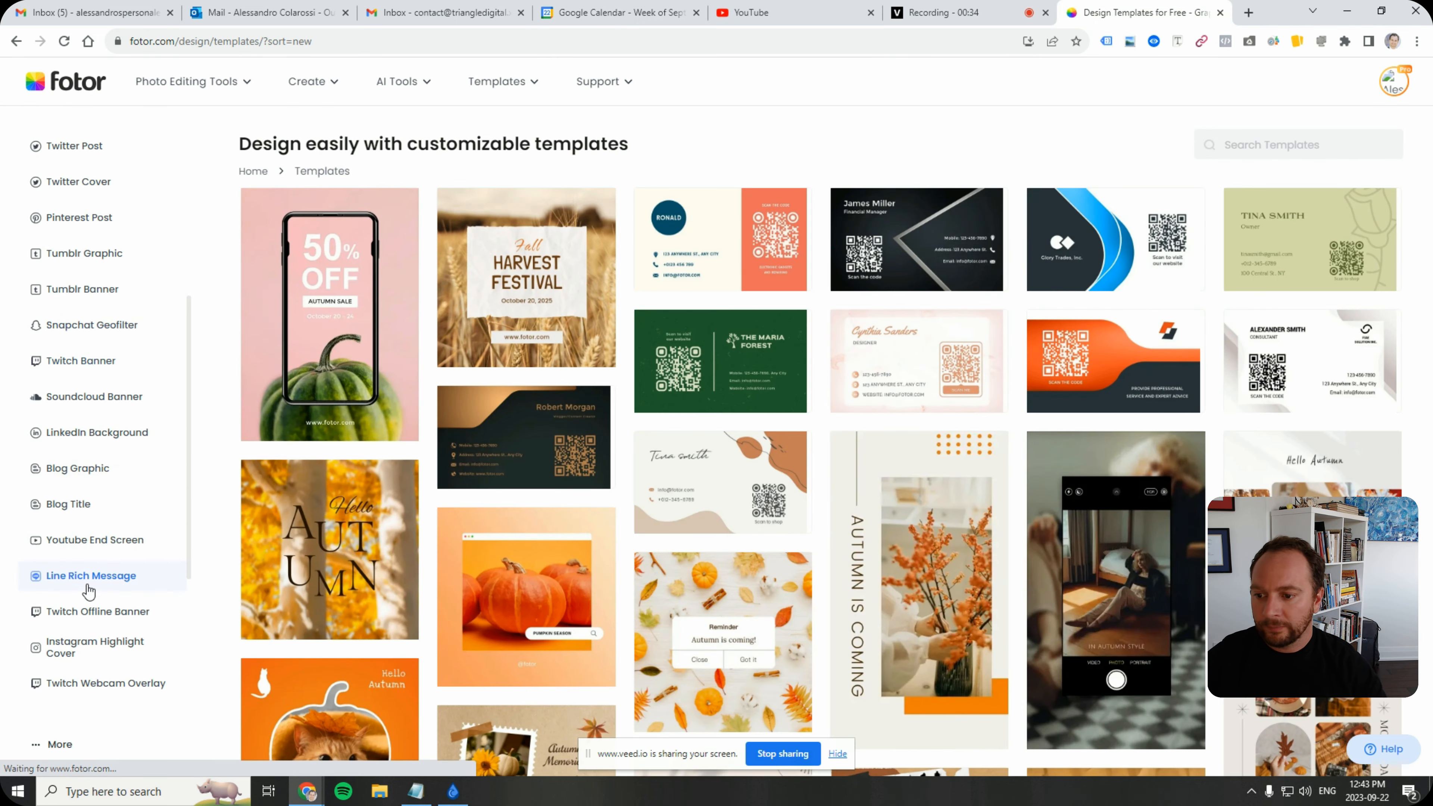
{"action": "scroll", "coordinate": [93, 541], "scroll_direction": "down", "scroll_amount": 3}
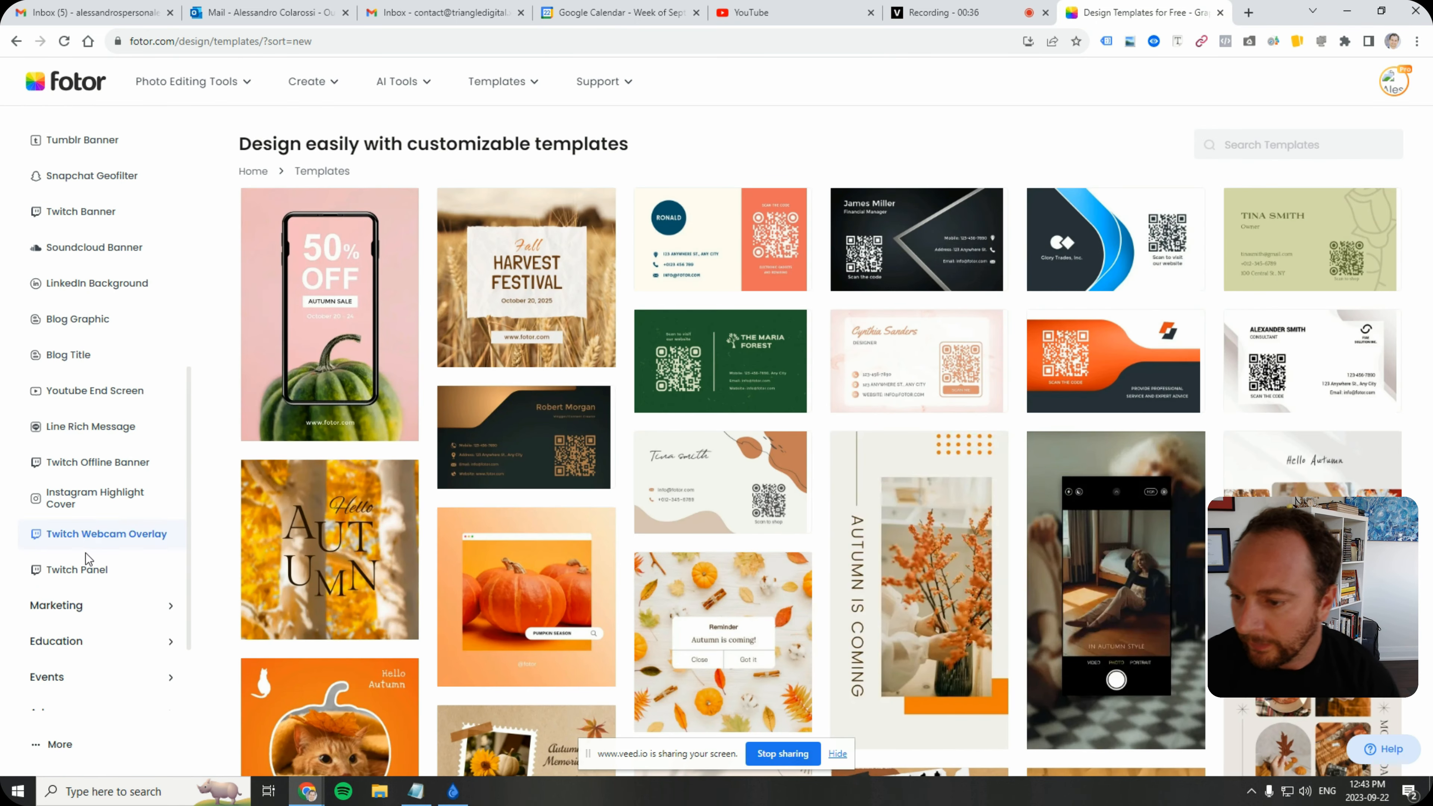
{"action": "scroll", "coordinate": [103, 544], "scroll_direction": "up", "scroll_amount": 10}
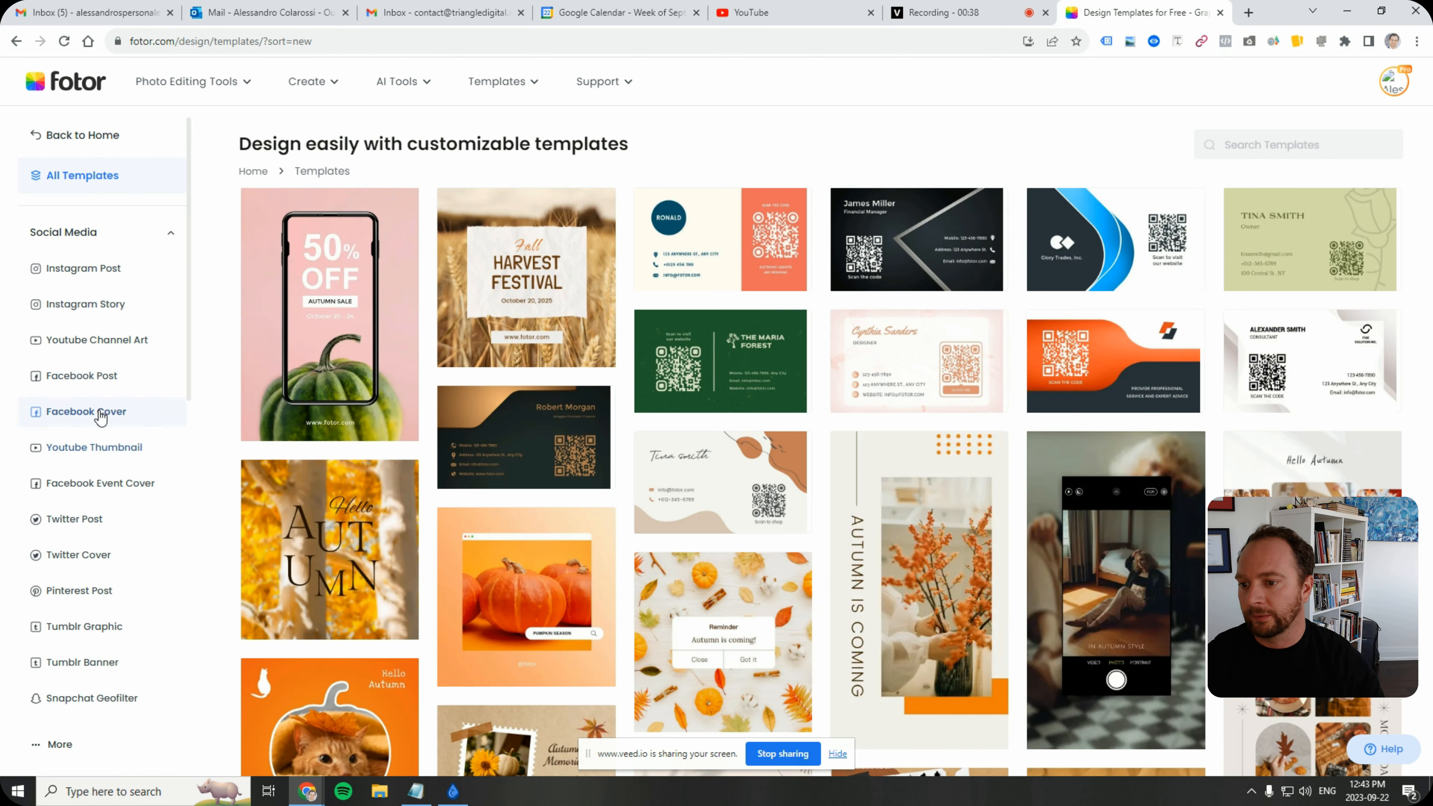
{"action": "left_click", "coordinate": [94, 447]}
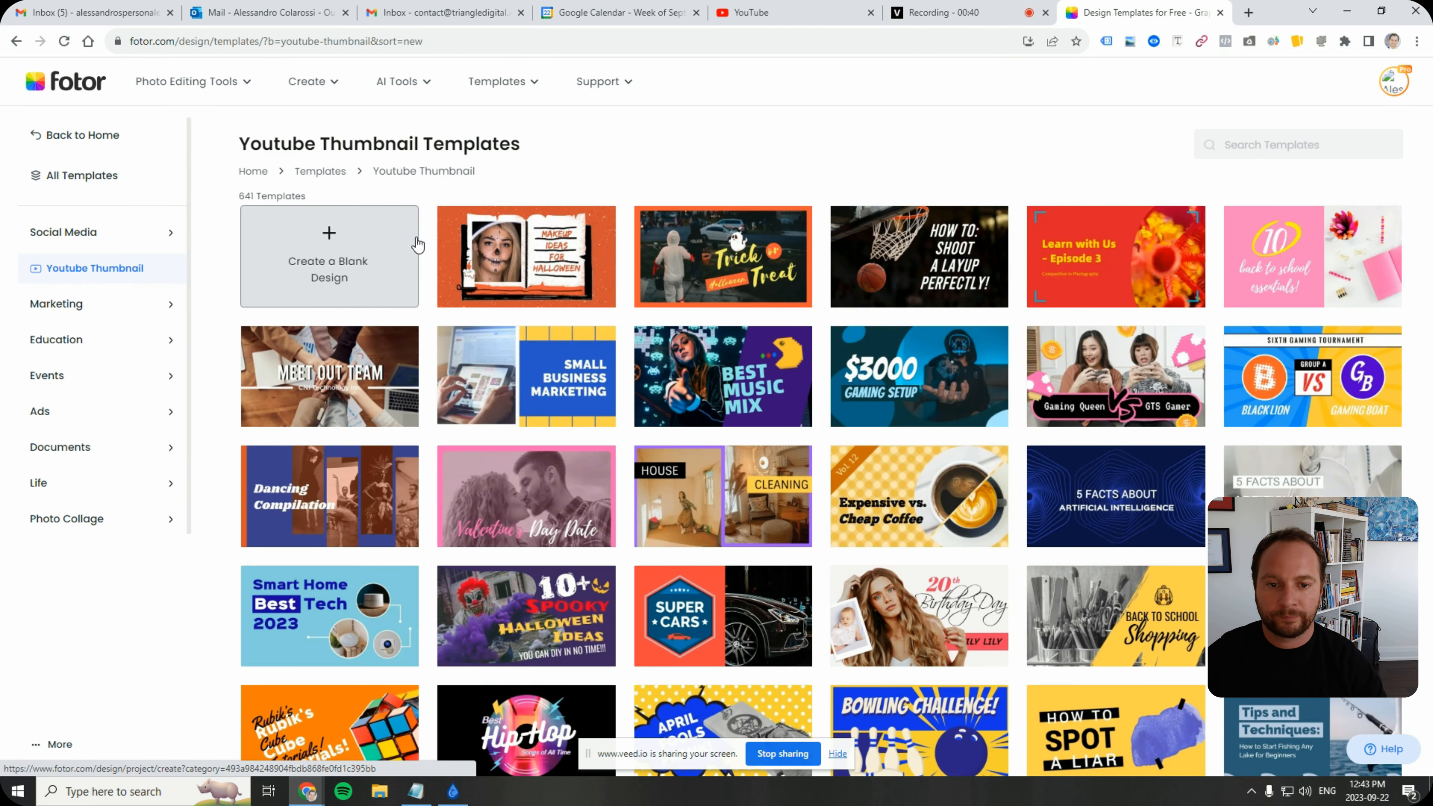
- Browse the Youtube Thumbnail templates and open the "Best Music Mix" design for editing
{"action": "scroll", "coordinate": [954, 529], "scroll_direction": "down", "scroll_amount": 3}
{"action": "scroll", "coordinate": [953, 530], "scroll_direction": "down", "scroll_amount": 1}
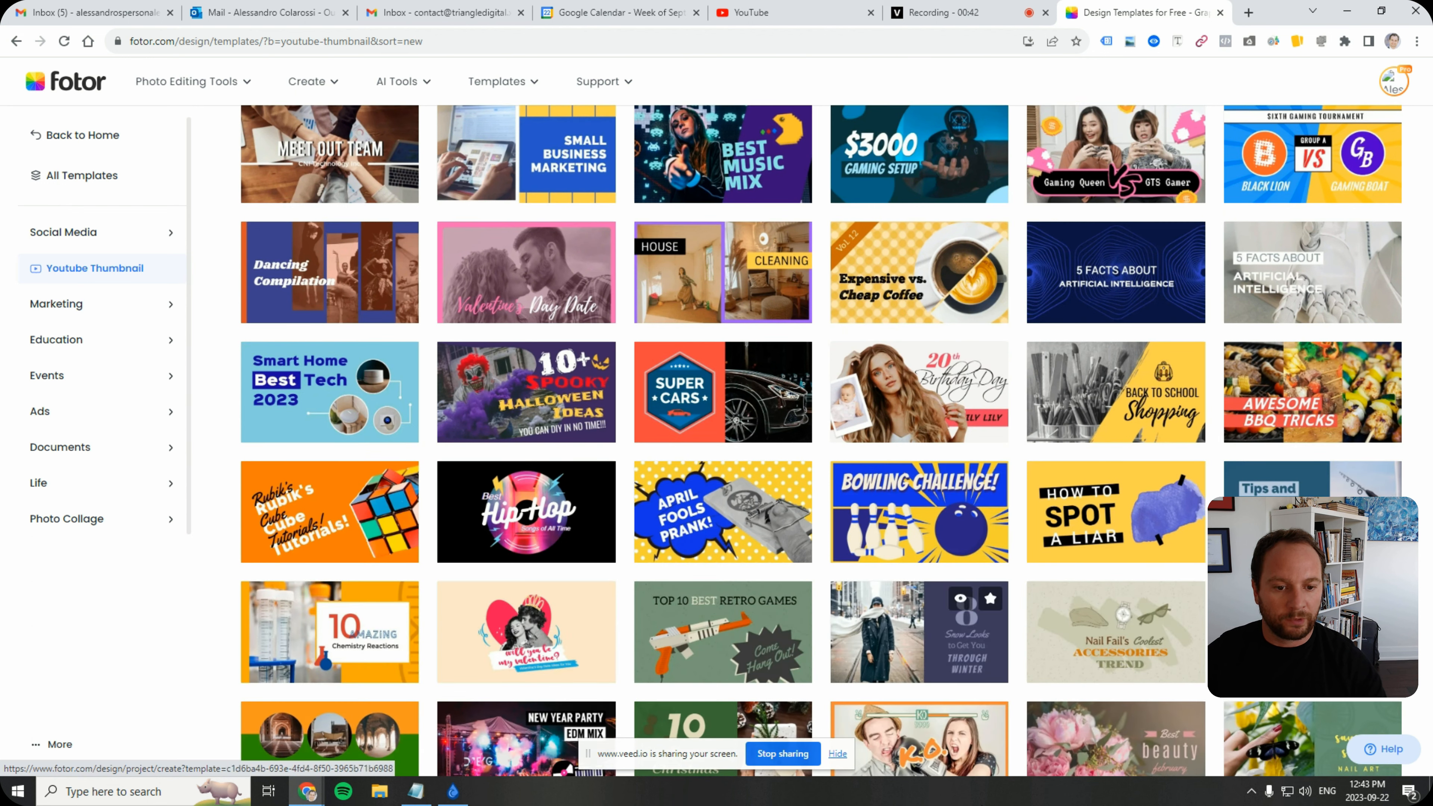
{"action": "scroll", "coordinate": [651, 479], "scroll_direction": "down", "scroll_amount": 3}
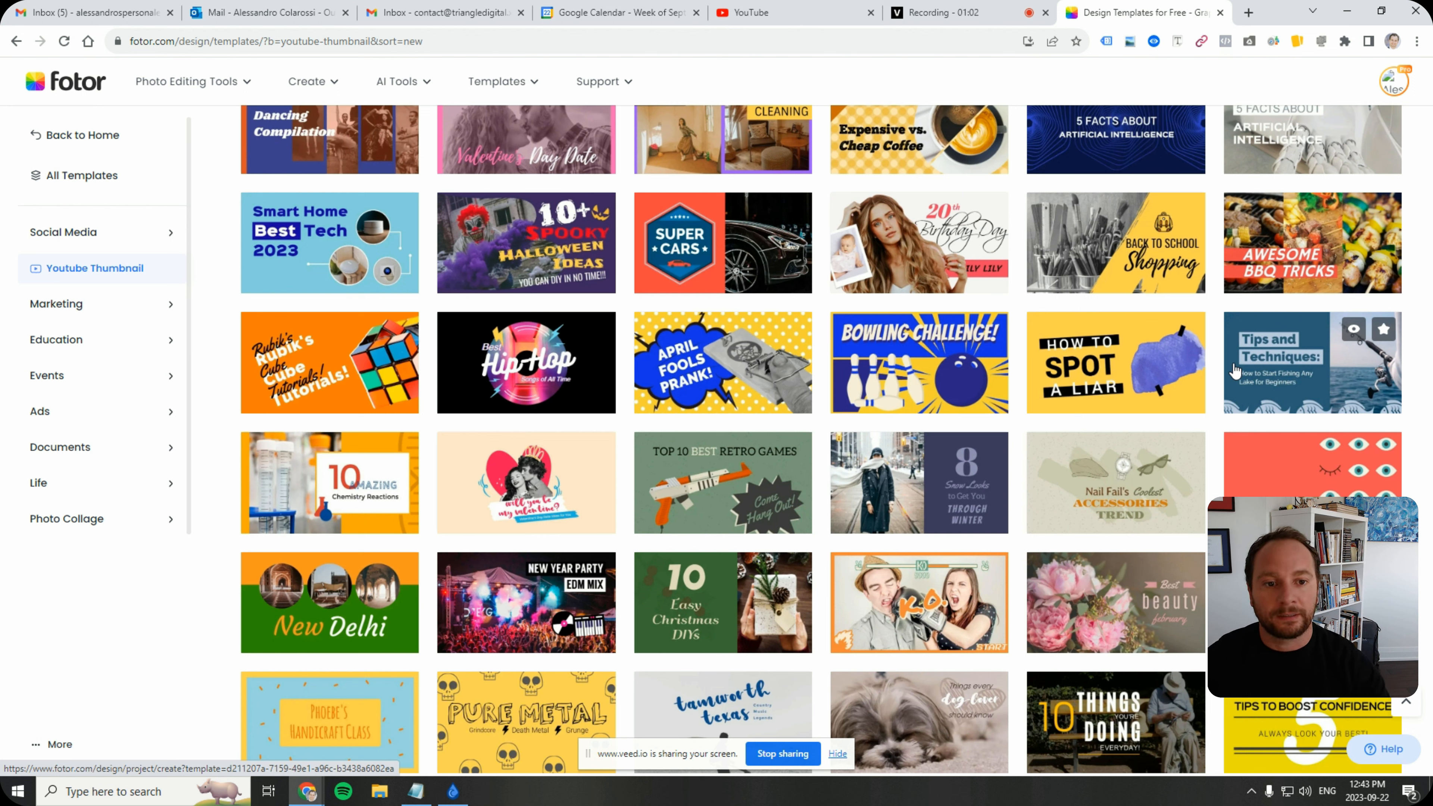
{"action": "scroll", "coordinate": [1257, 356], "scroll_direction": "up", "scroll_amount": 4}
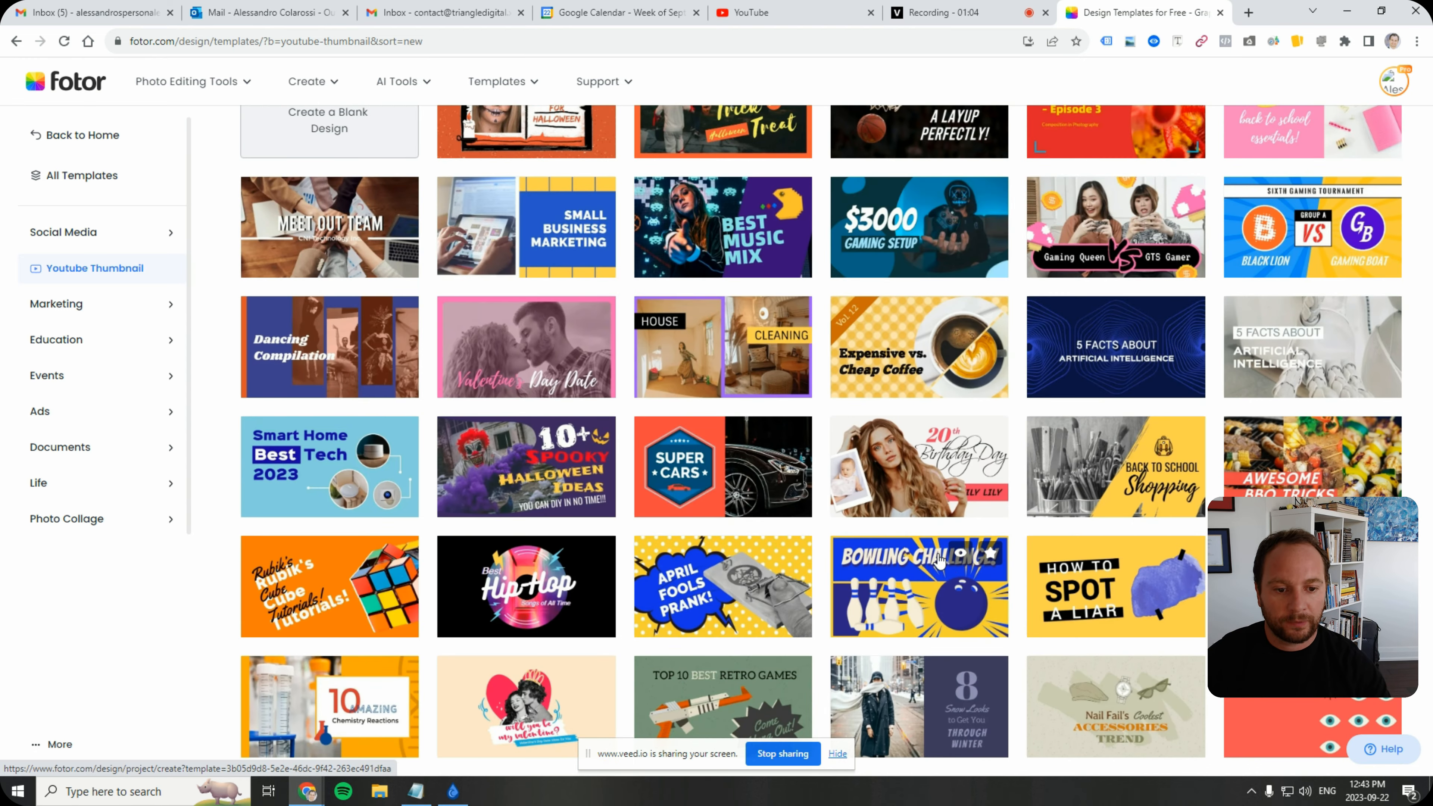
{"action": "scroll", "coordinate": [835, 500], "scroll_direction": "up", "scroll_amount": 3}
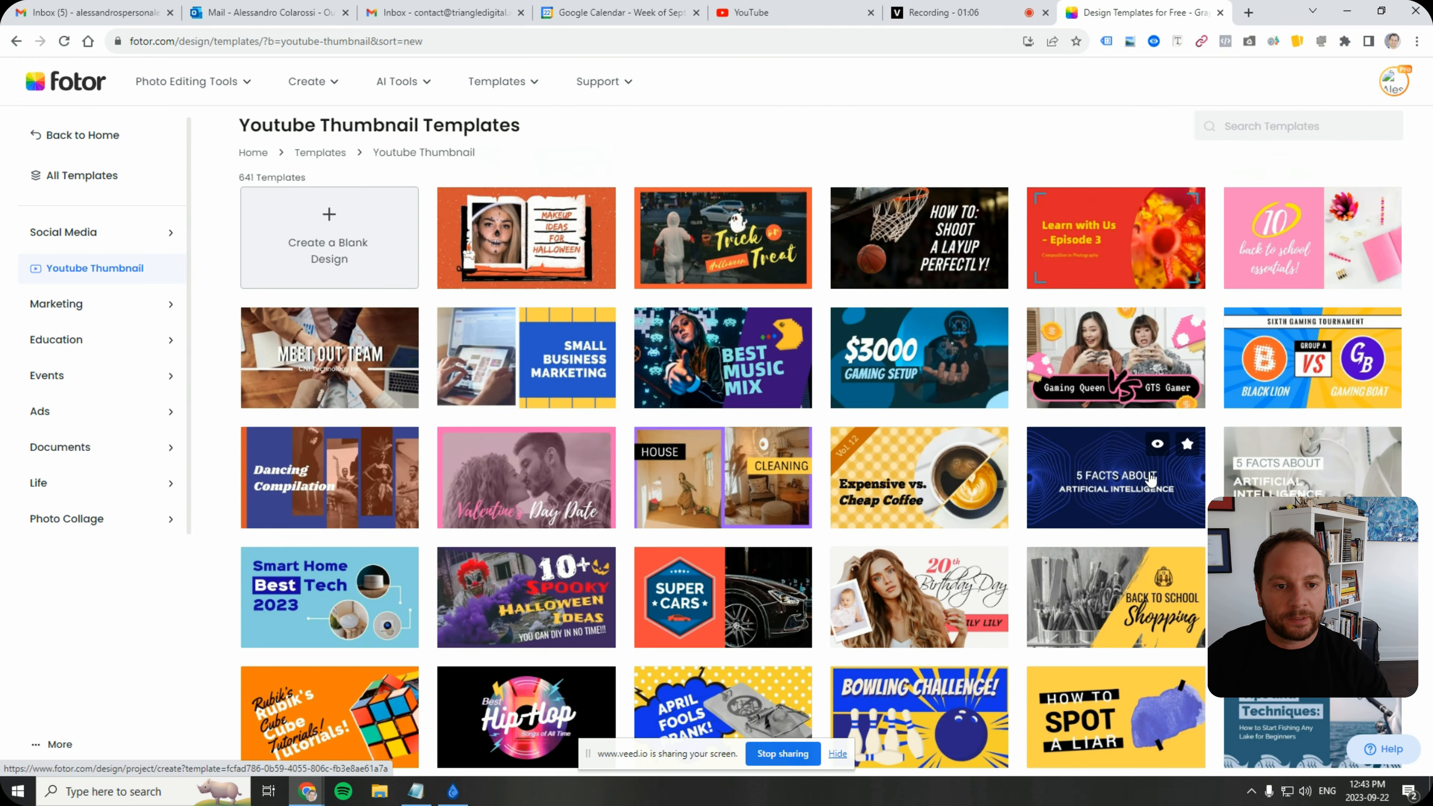
{"action": "left_click", "coordinate": [744, 404]}
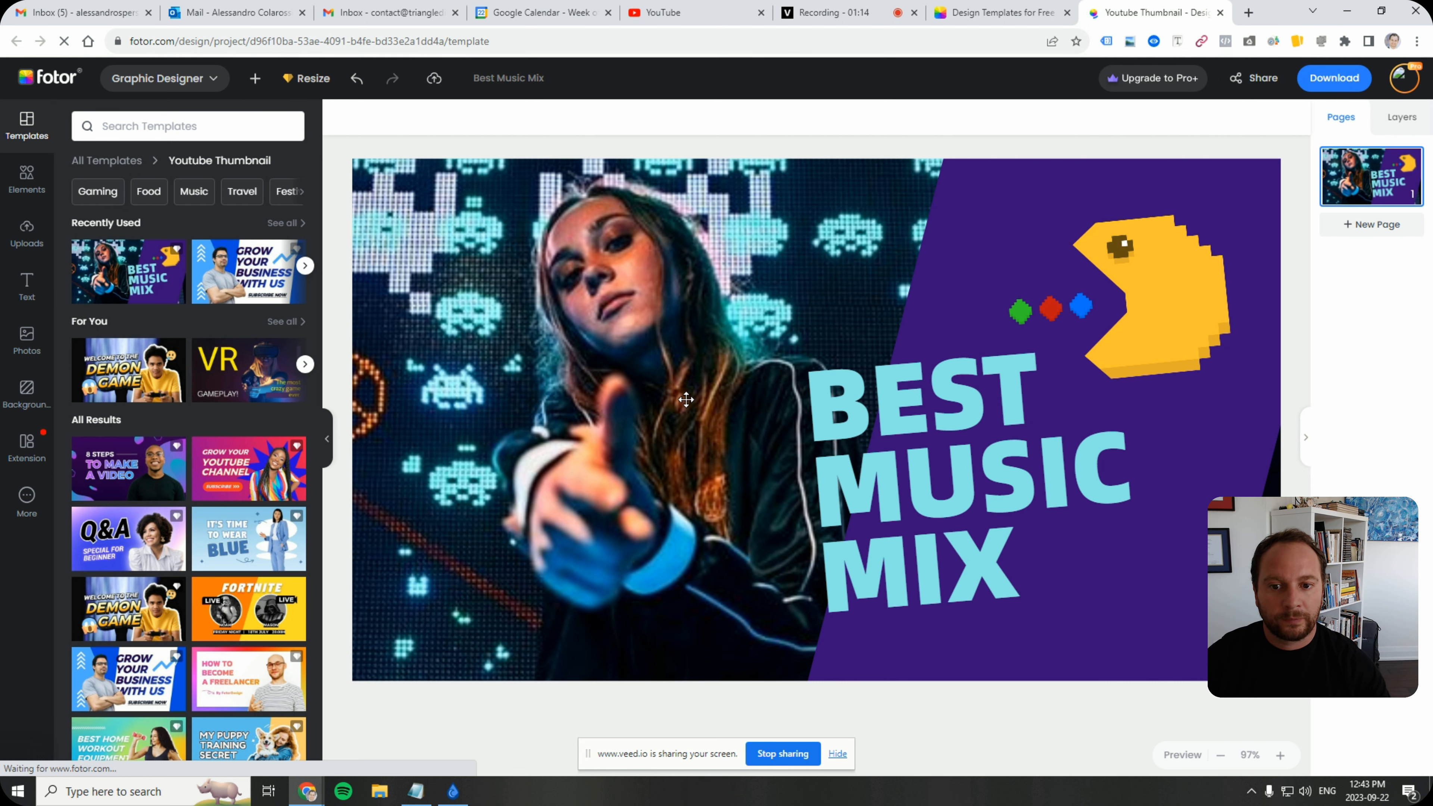
- Replace the template's main photo with the uploaded portrait of the smiling man in a black shirt, positioned on the left half
{"action": "left_click", "coordinate": [636, 376]}
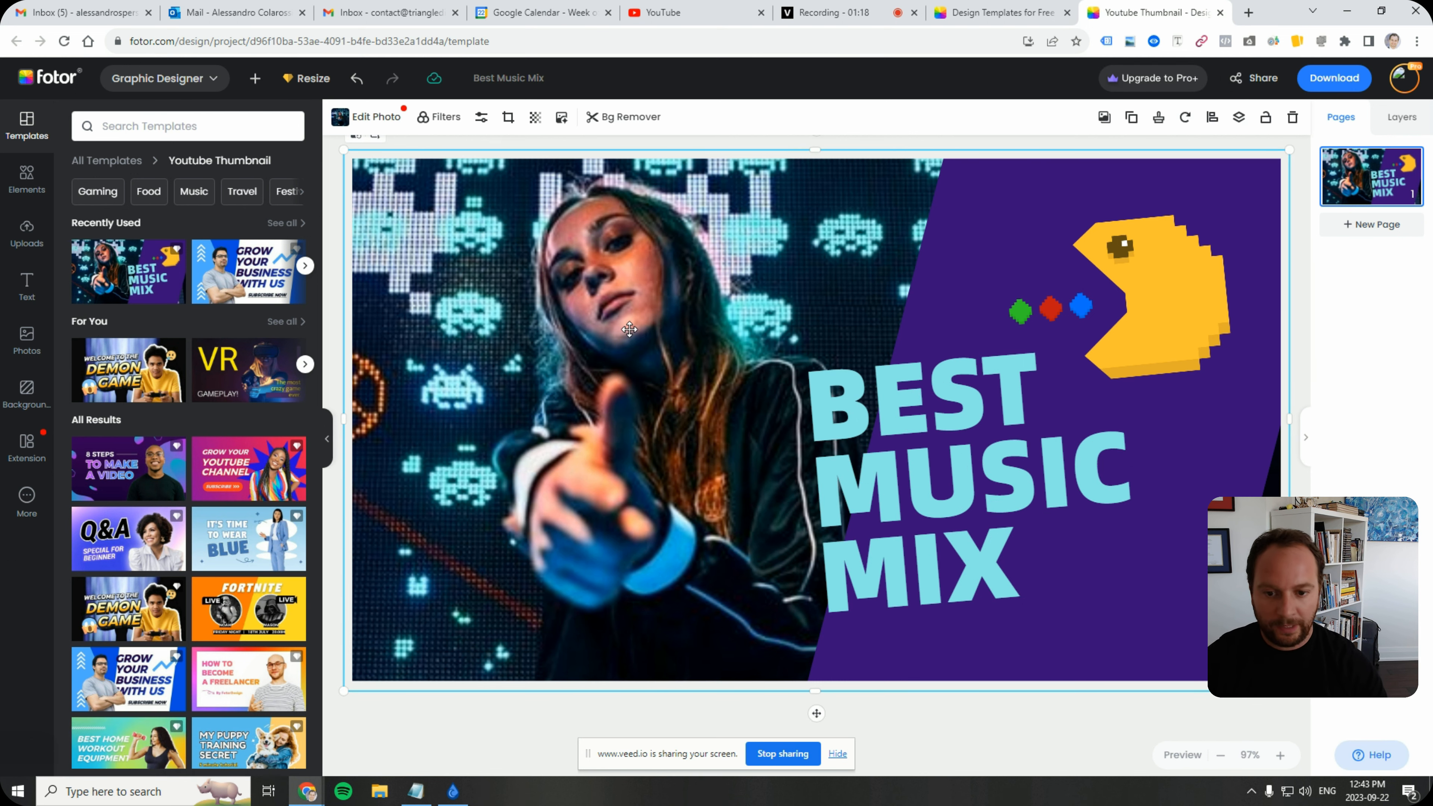
{"action": "key", "text": "Delete"}
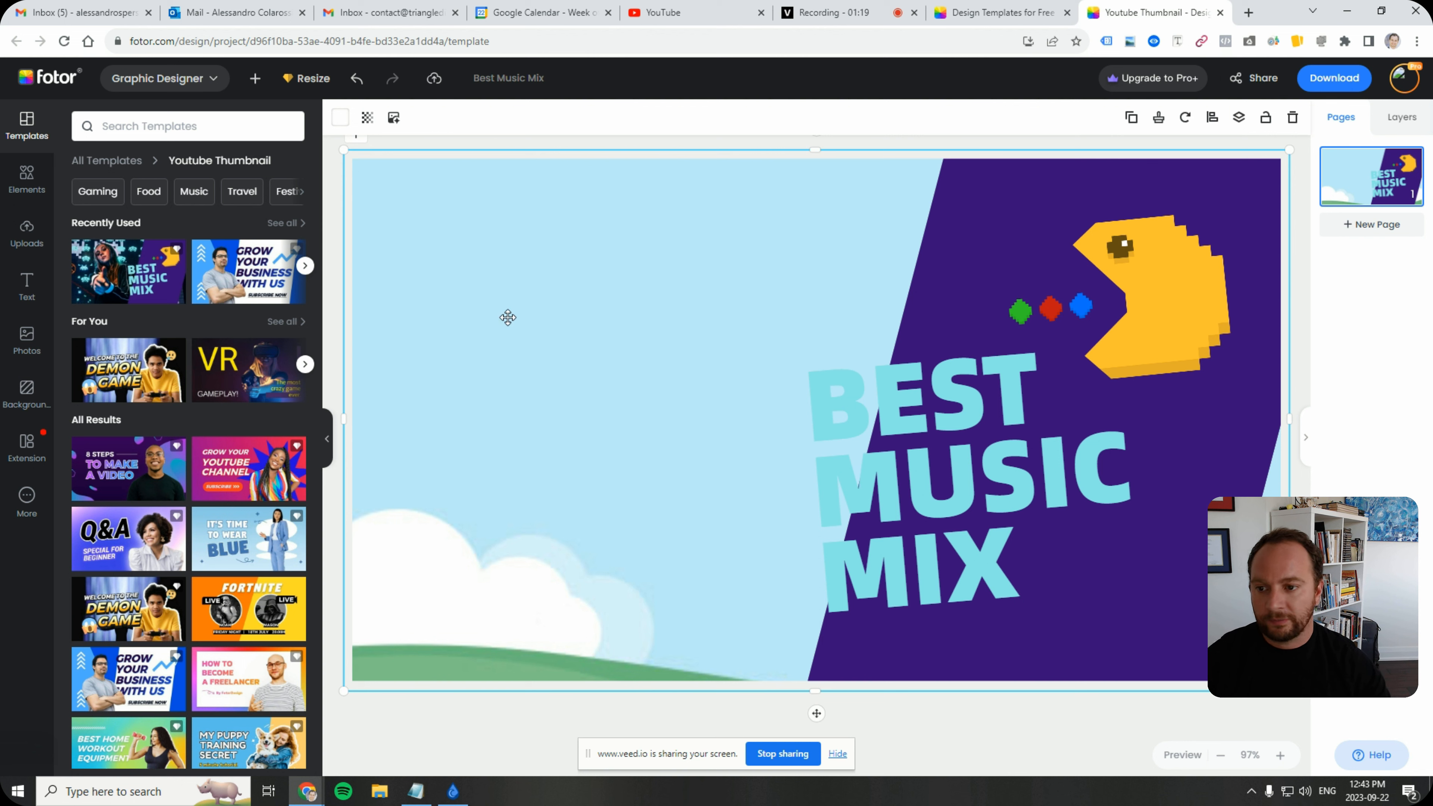
{"action": "left_click", "coordinate": [25, 231]}
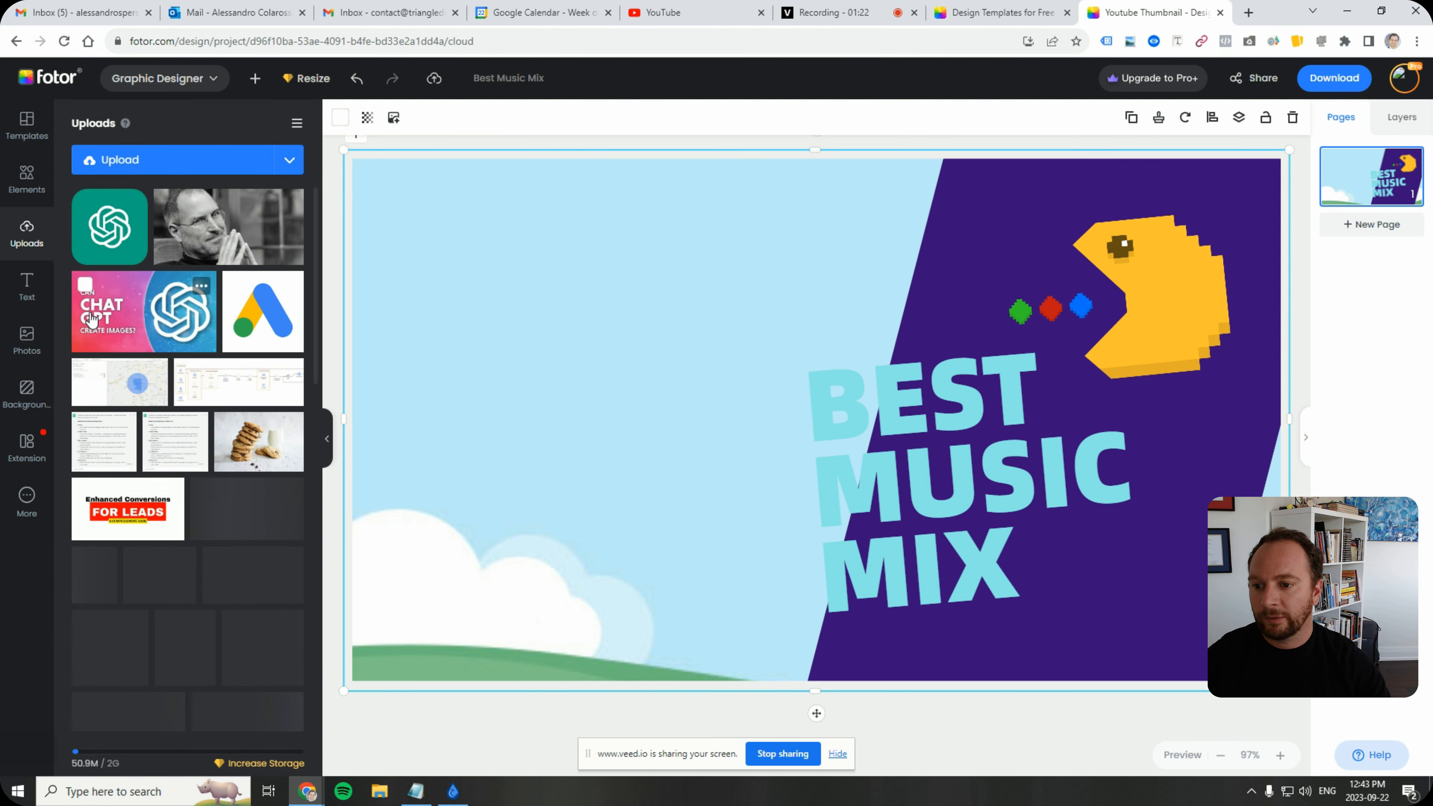
{"action": "scroll", "coordinate": [97, 302], "scroll_direction": "down", "scroll_amount": 5}
{"action": "scroll", "coordinate": [97, 302], "scroll_direction": "down", "scroll_amount": 10}
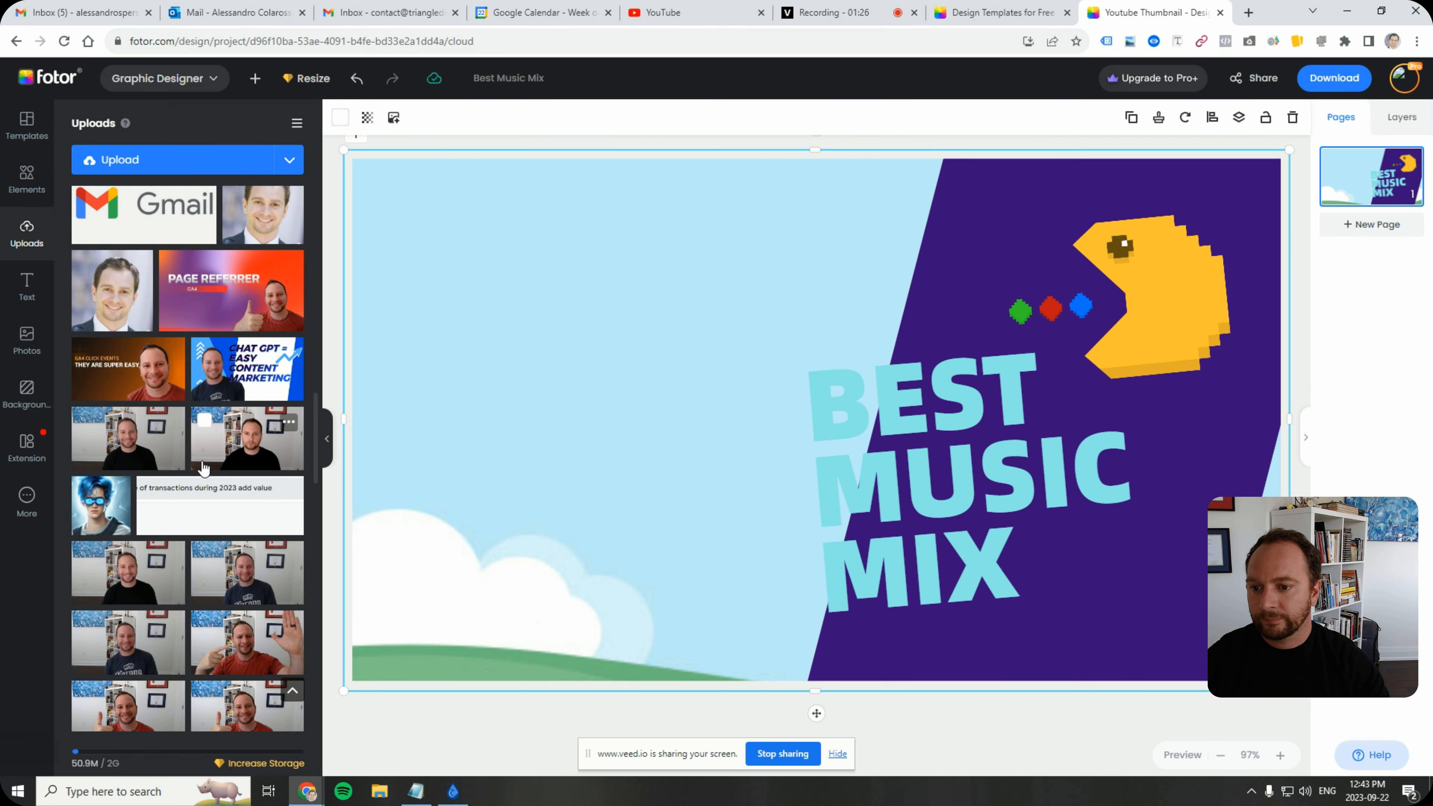
{"action": "scroll", "coordinate": [225, 481], "scroll_direction": "down", "scroll_amount": 1}
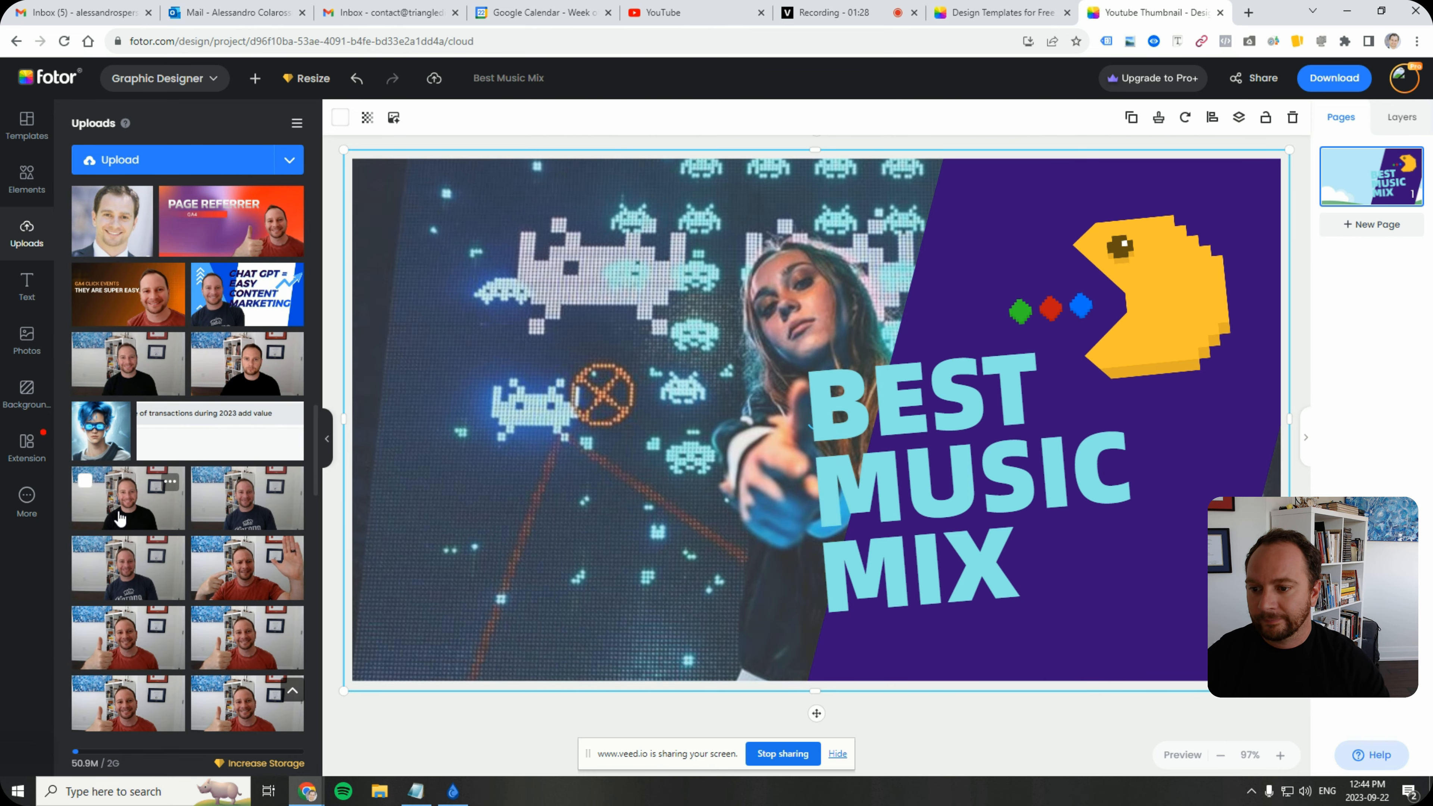
{"action": "left_click", "coordinate": [122, 517]}
{"action": "left_click_drag", "start_coordinate": [636, 449], "coordinate": [533, 563]}
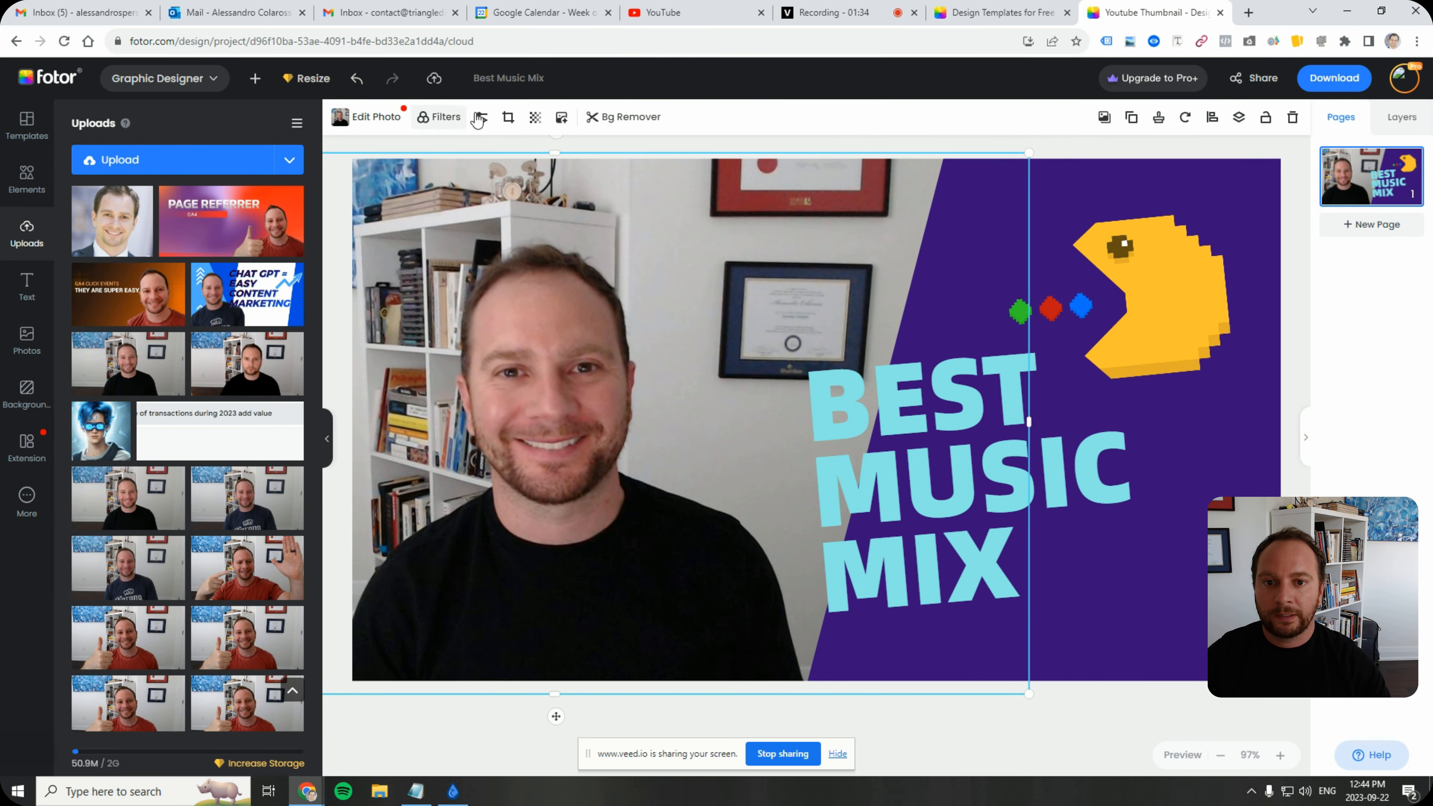
- Remove the portrait's background with Background Remover and enlarge the cutout on the left half of the thumbnail
{"action": "left_click", "coordinate": [641, 126]}
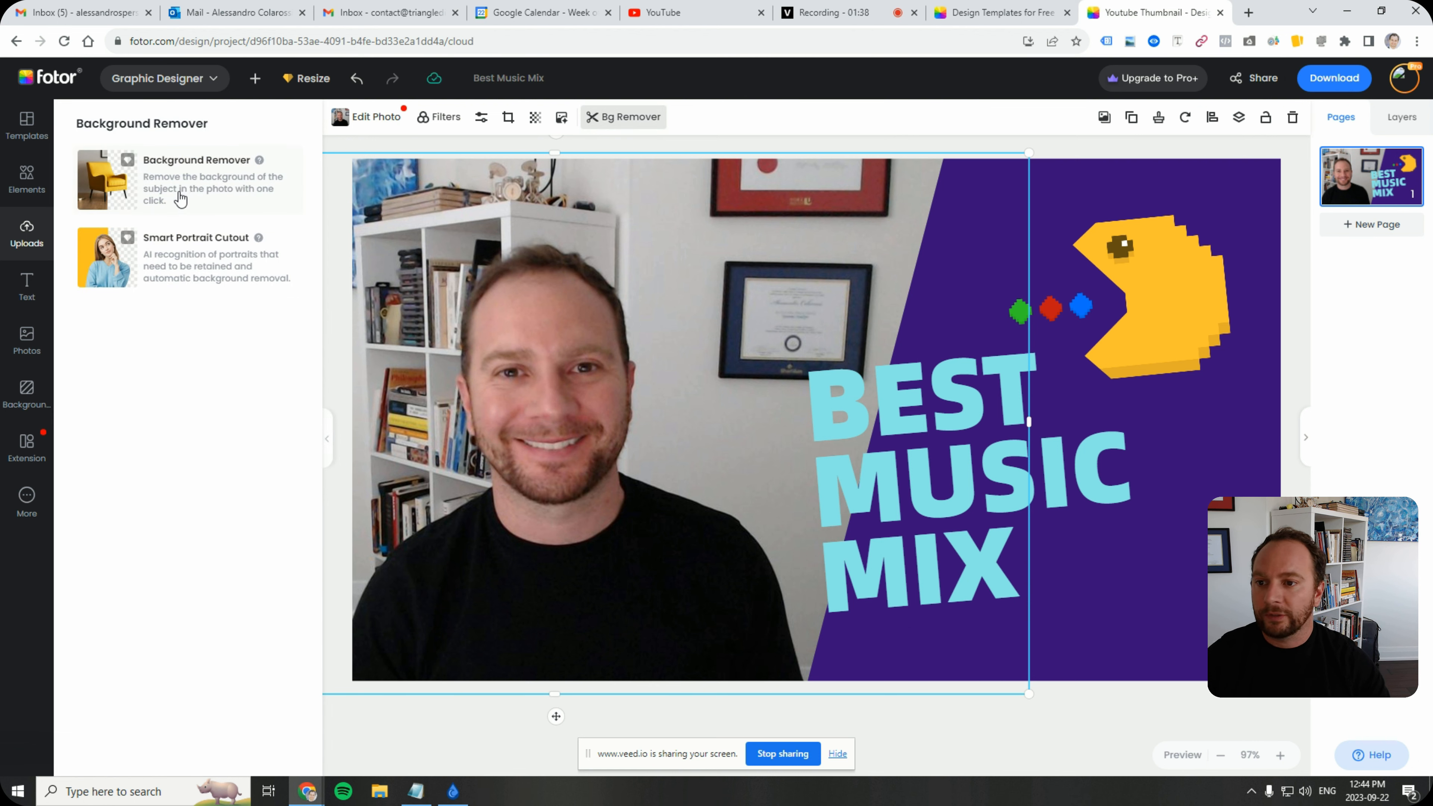
{"action": "left_click", "coordinate": [180, 199]}
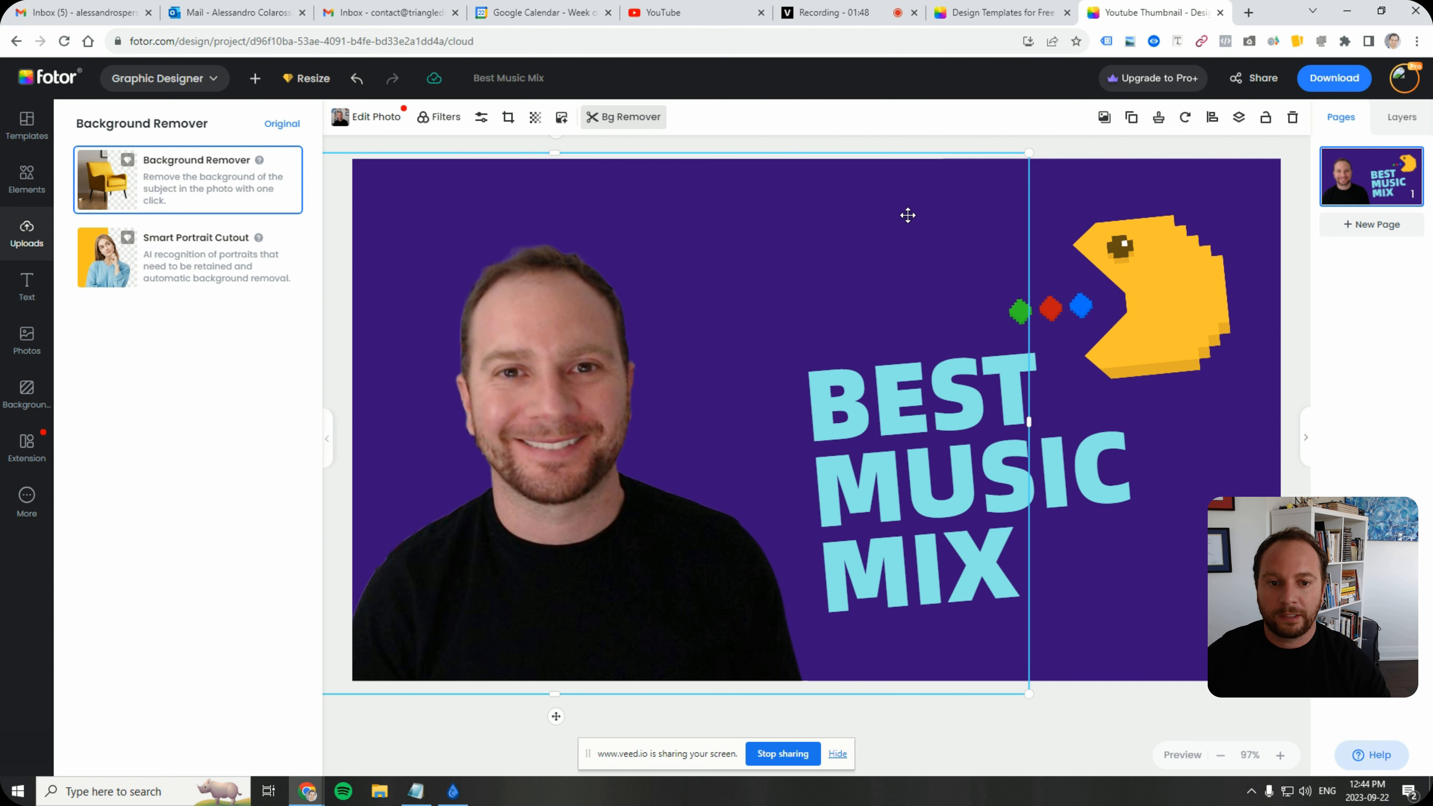
{"action": "left_click_drag", "start_coordinate": [1034, 155], "coordinate": [1072, 180]}
{"action": "left_click_drag", "start_coordinate": [616, 386], "coordinate": [588, 382]}
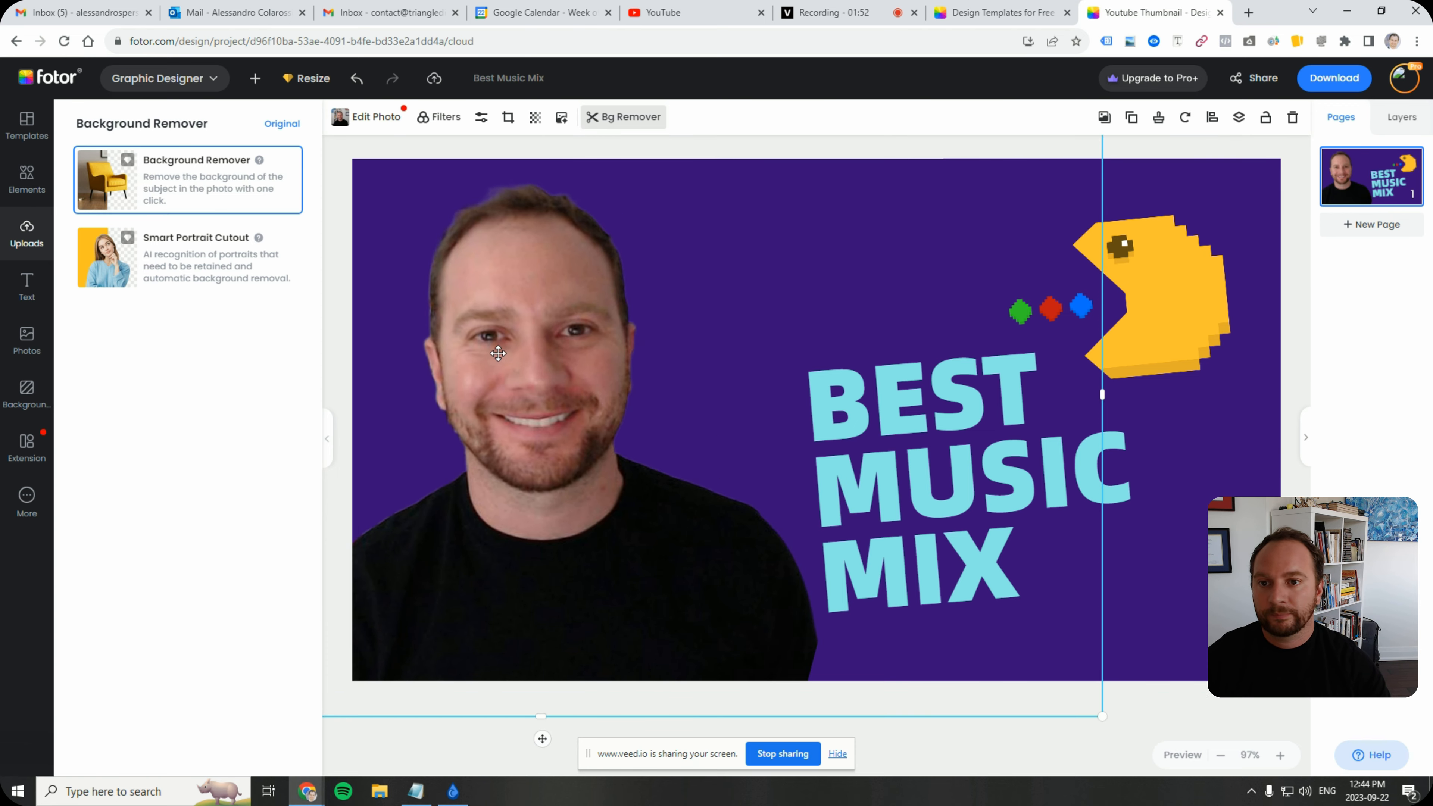
- Apply Face Retouch to the portrait, then shrink it and place it at the lower left of the thumbnail
{"action": "left_click", "coordinate": [376, 125]}
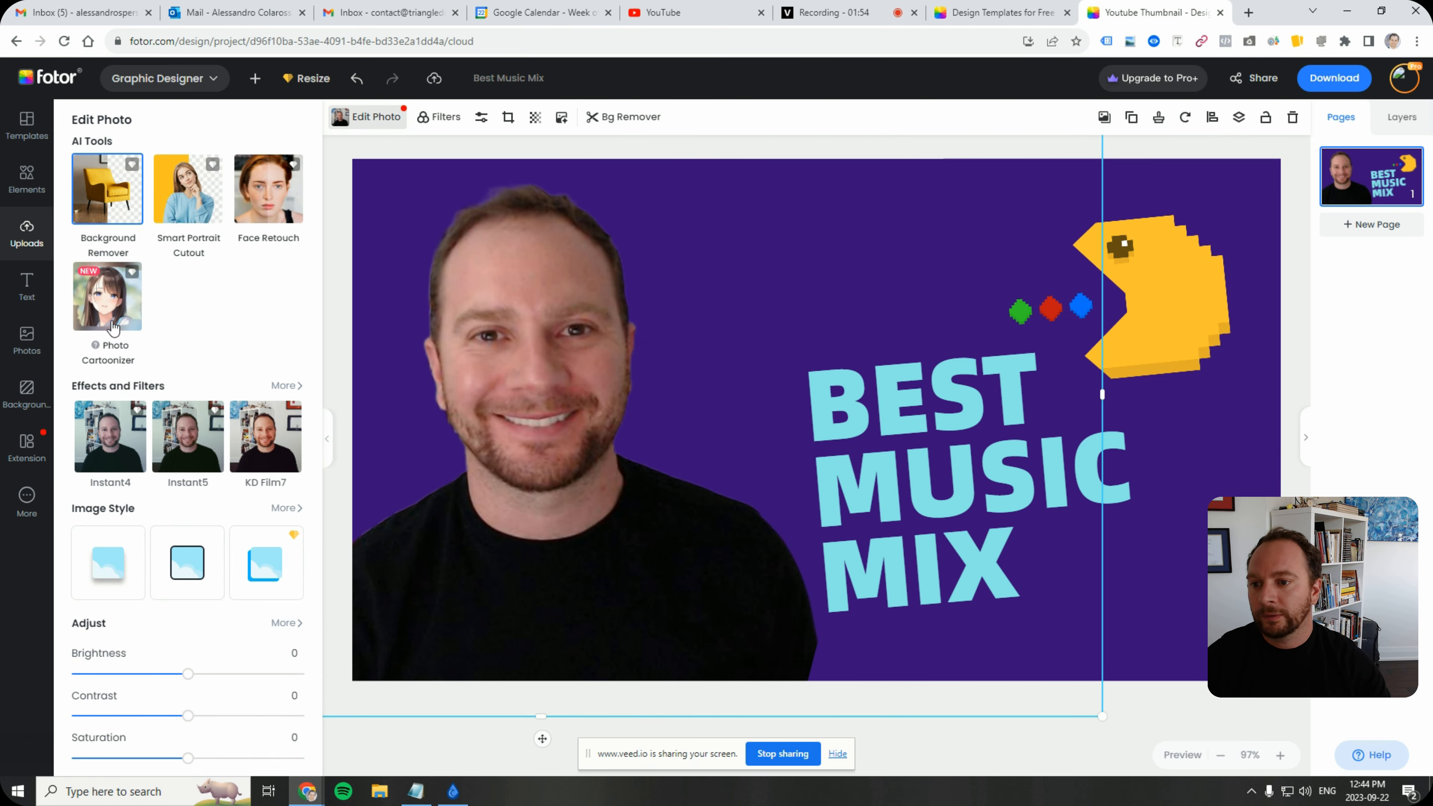
{"action": "left_click", "coordinate": [259, 200]}
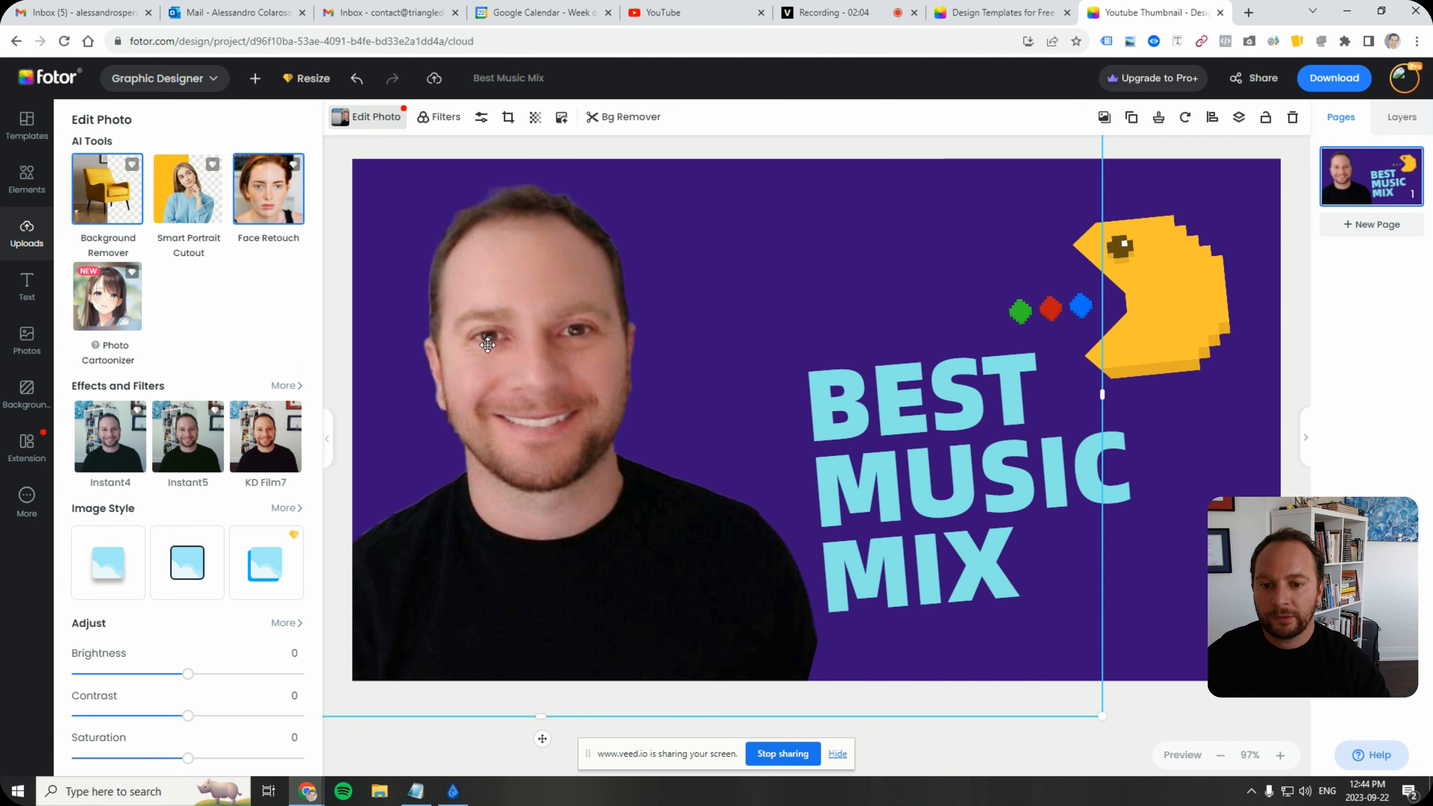
{"action": "left_click_drag", "start_coordinate": [562, 348], "coordinate": [536, 468]}
{"action": "left_click_drag", "start_coordinate": [1076, 199], "coordinate": [720, 343]}
{"action": "left_click_drag", "start_coordinate": [512, 474], "coordinate": [510, 520]}
{"action": "left_click_drag", "start_coordinate": [808, 341], "coordinate": [1022, 217]}
{"action": "left_click_drag", "start_coordinate": [612, 444], "coordinate": [585, 460]}
- Replace the "BEST MUSIC MIX" headline text with "YOUTUBE"
{"action": "left_click", "coordinate": [1019, 486]}
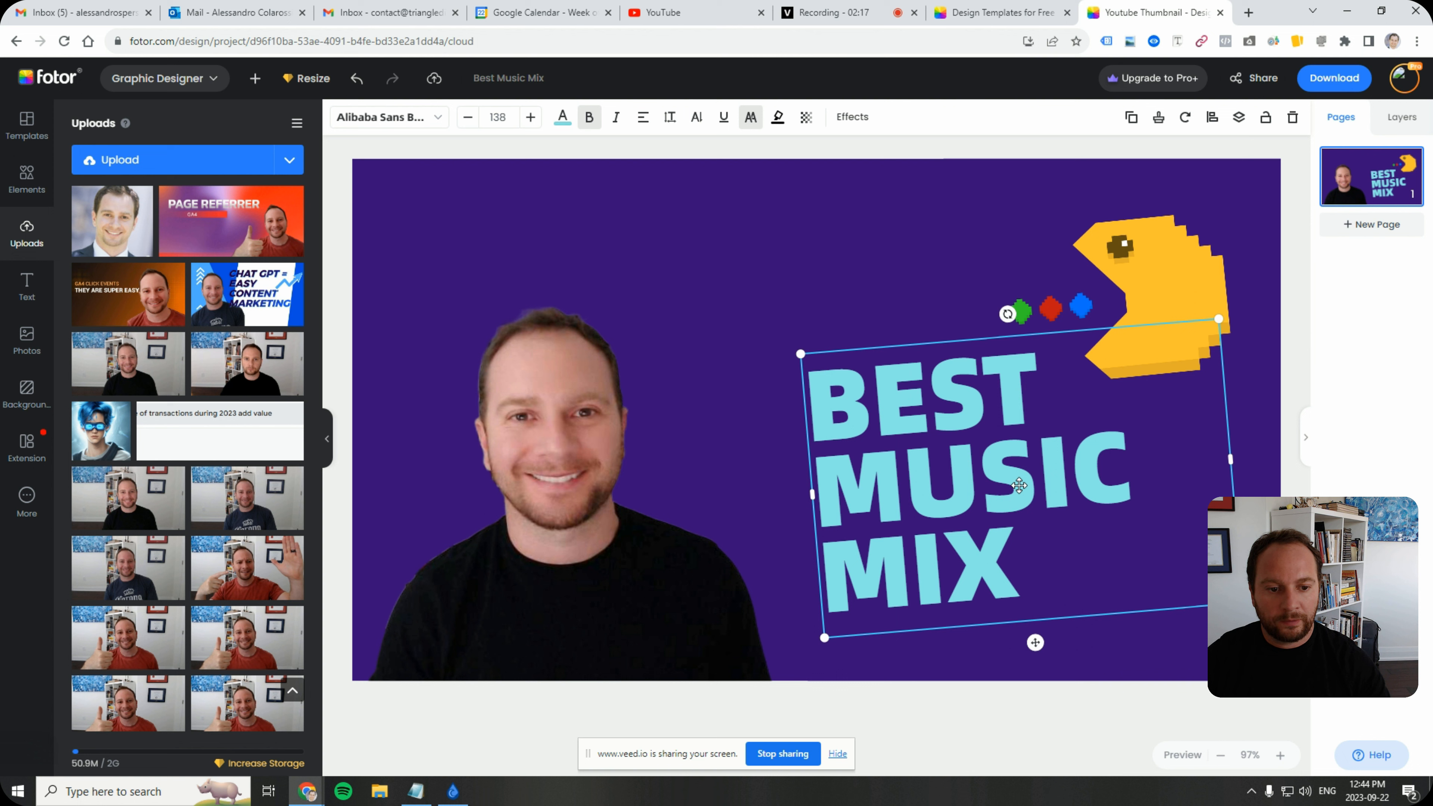
{"action": "double_click", "coordinate": [992, 451]}
{"action": "left_click_drag", "start_coordinate": [1013, 559], "coordinate": [823, 388]}
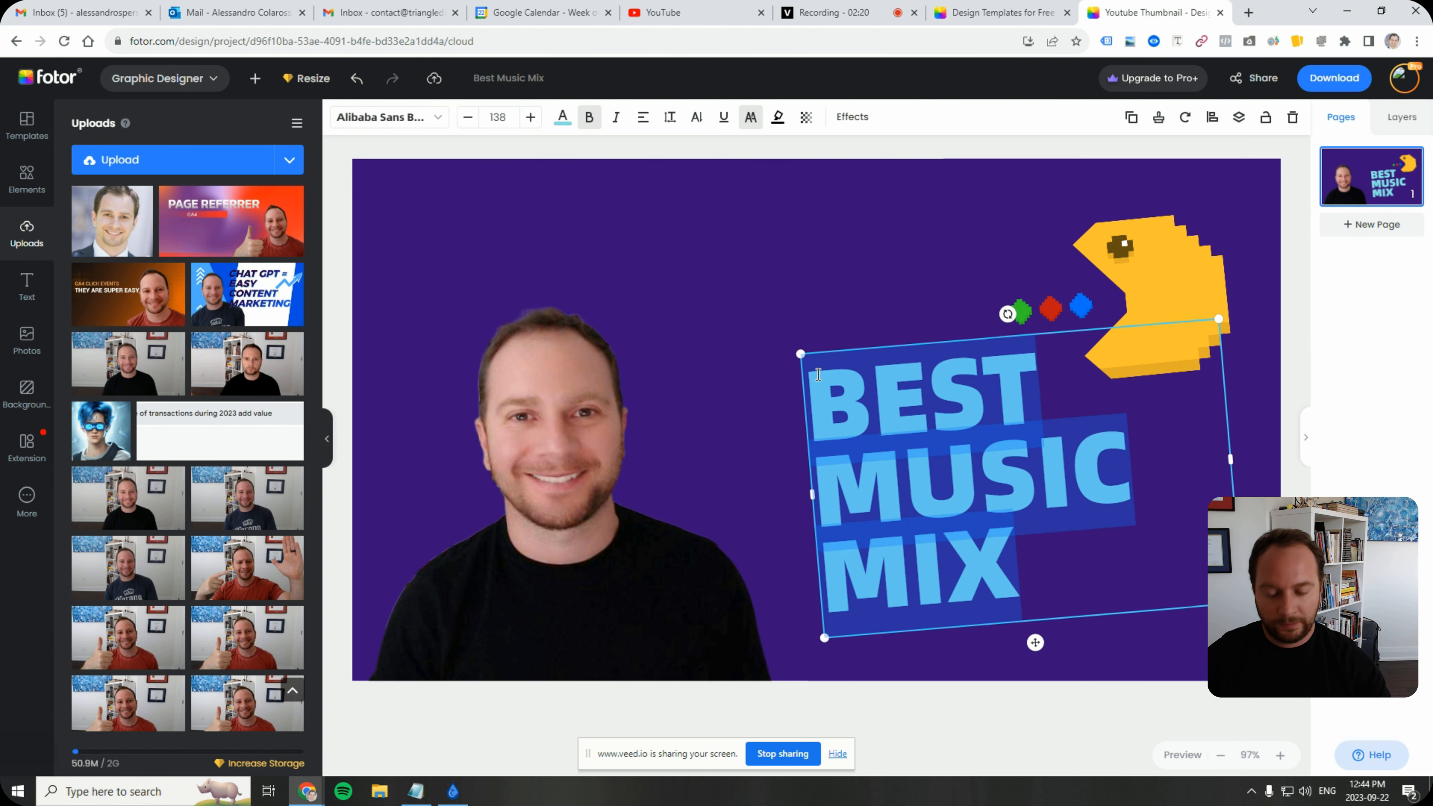
{"action": "type", "text": "YOUT"}
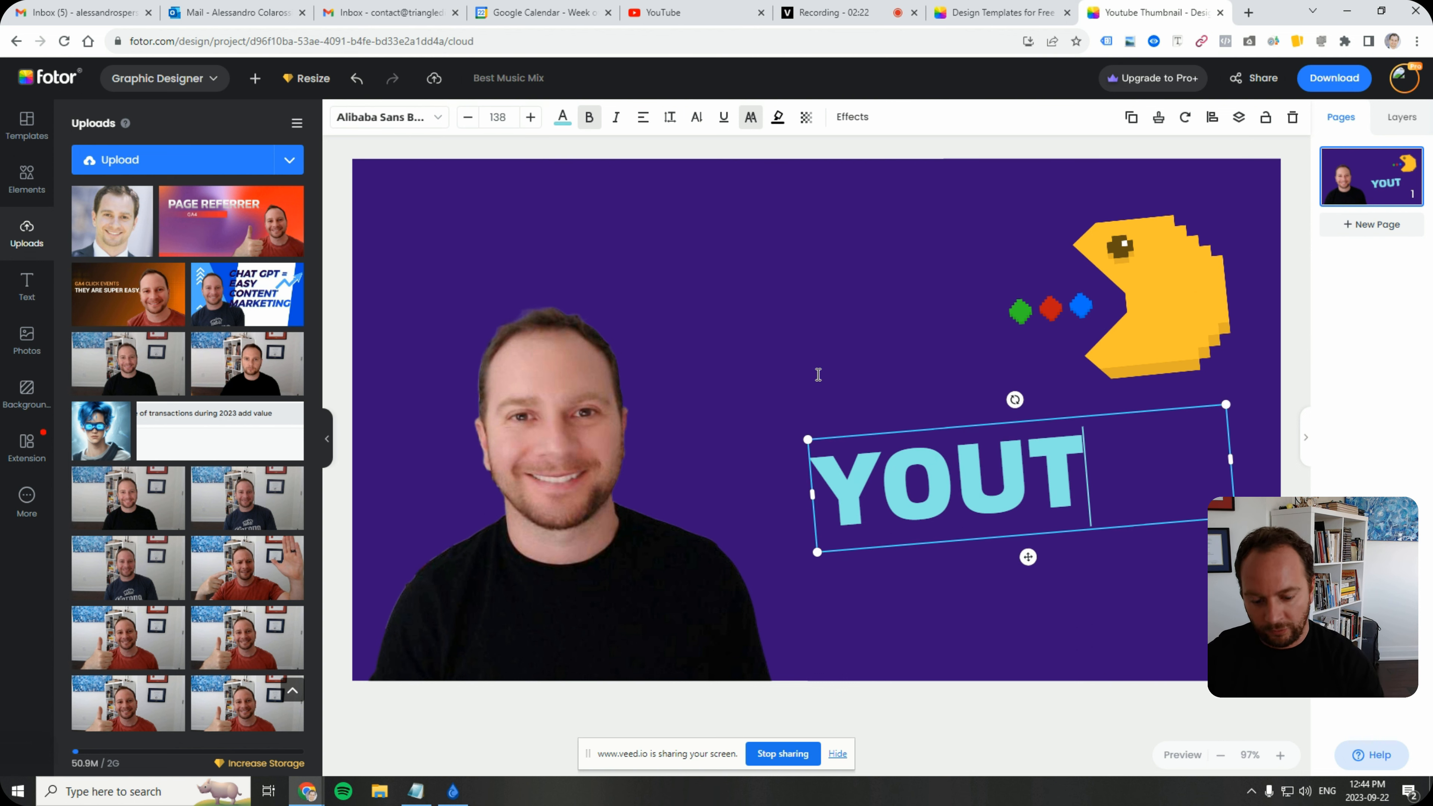
{"action": "type", "text": "UBE"}
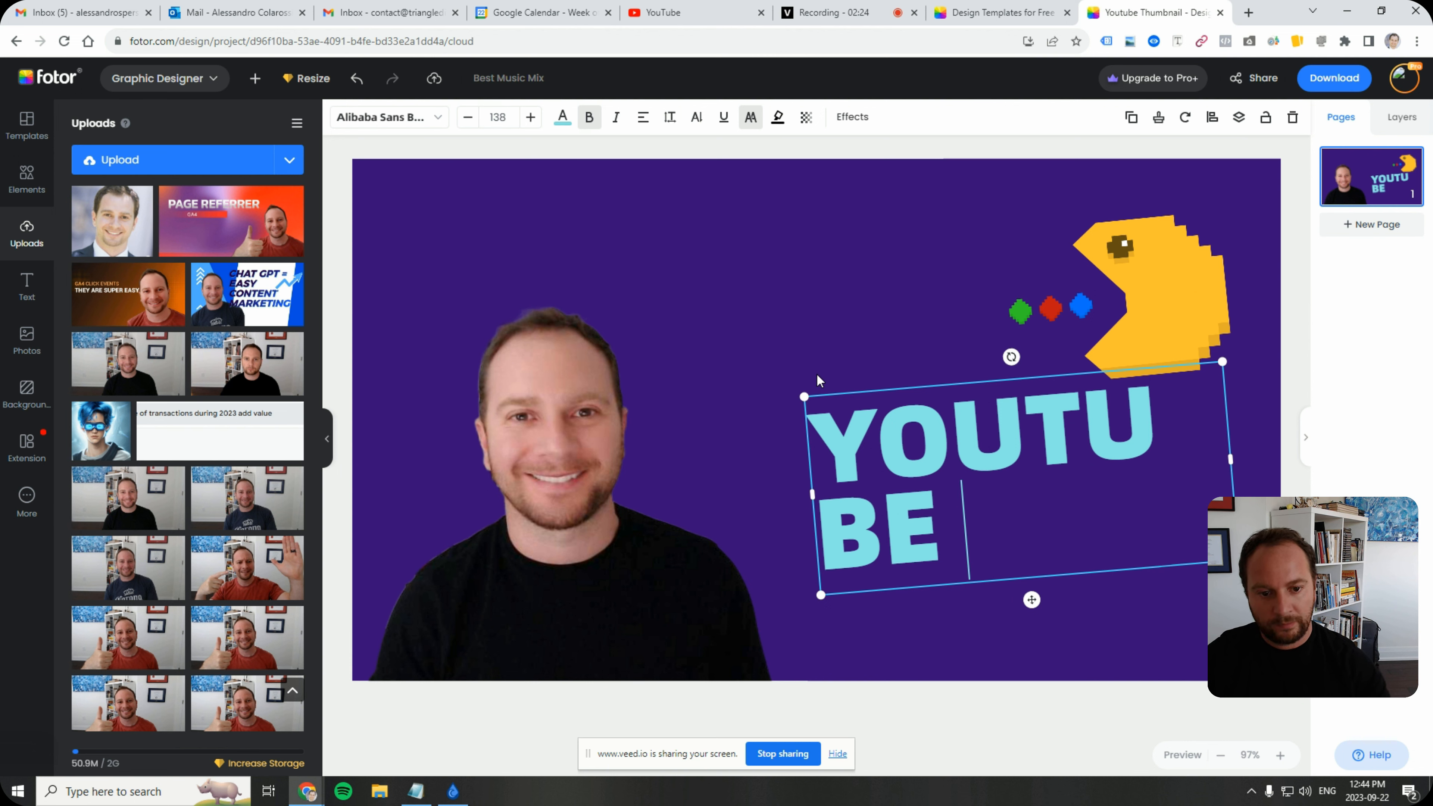
- Rewrite the whole headline as "EASY YOUTUBETHUMBNAILS"
{"action": "left_click", "coordinate": [805, 392]}
{"action": "left_click", "coordinate": [847, 422]}
{"action": "double_click", "coordinate": [847, 422]}
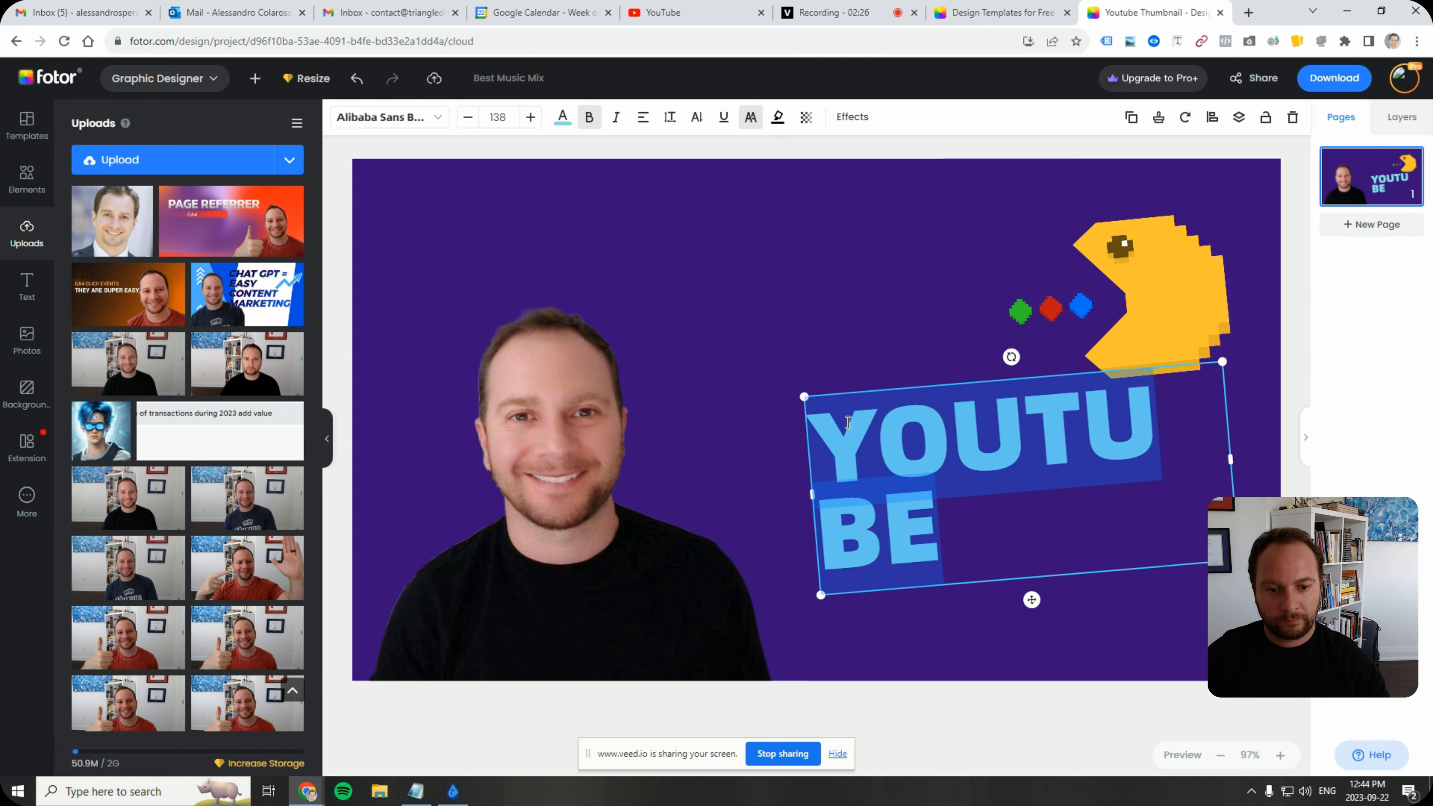
{"action": "type", "text": "EAS"}
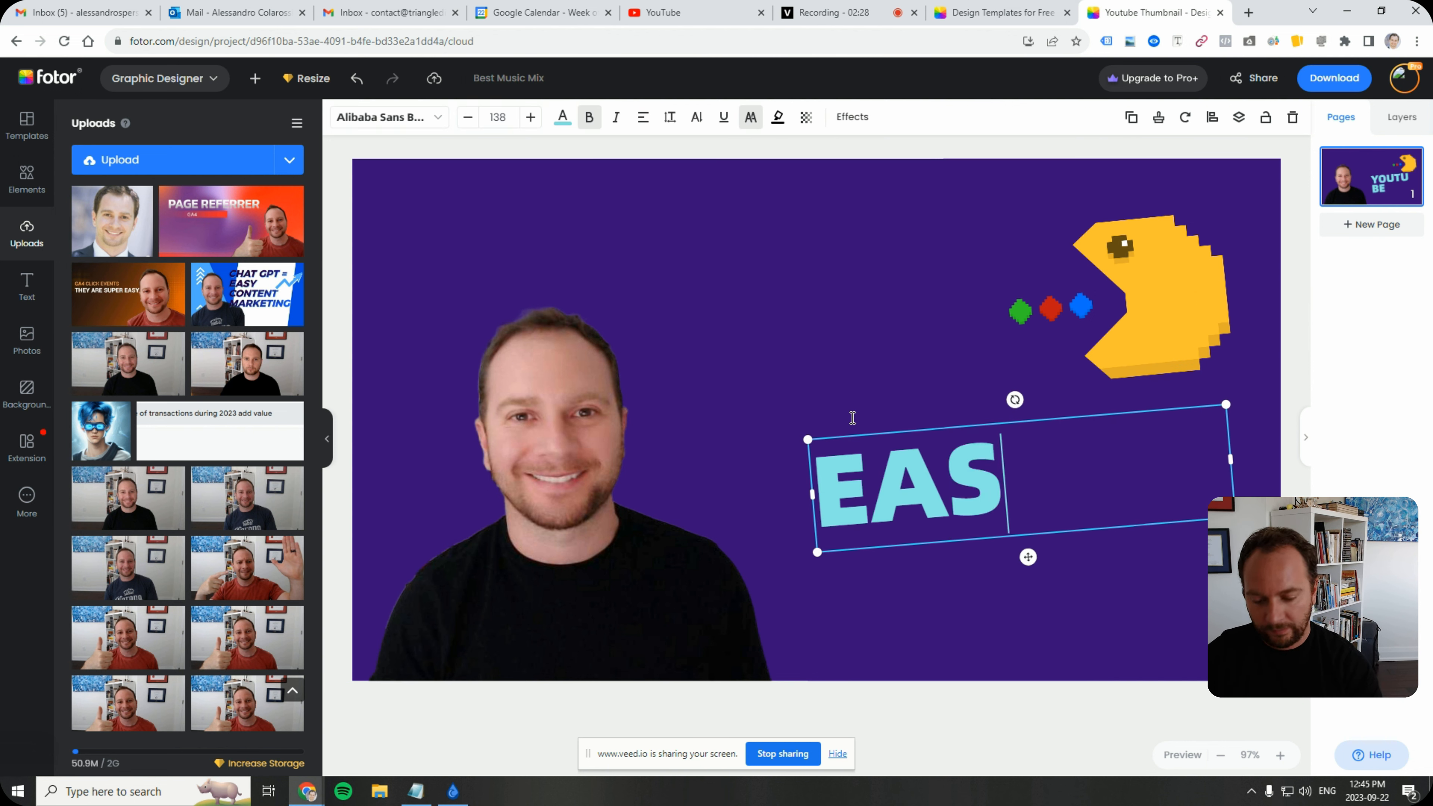
{"action": "type", "text": "Y YOU"}
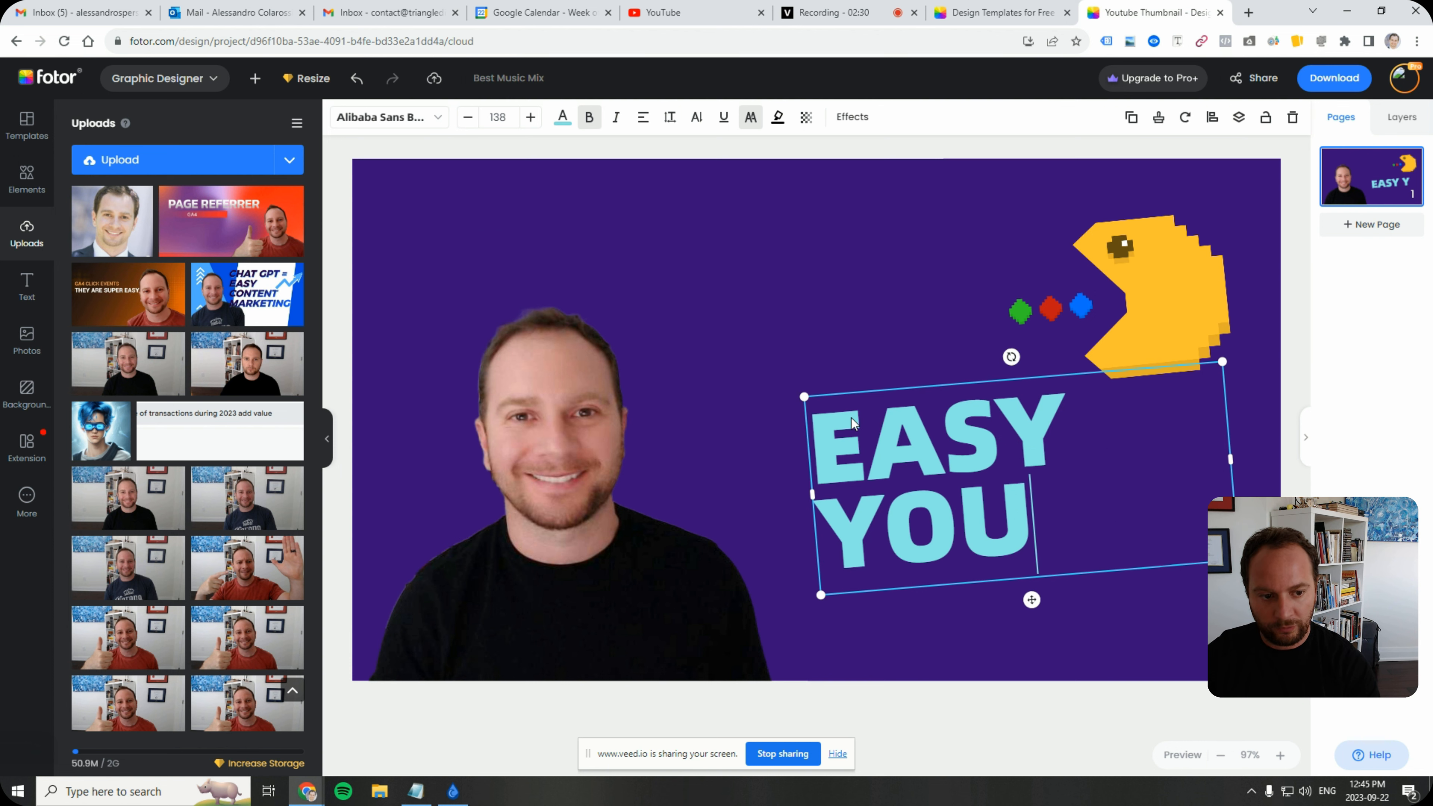
{"action": "type", "text": "TUBE"}
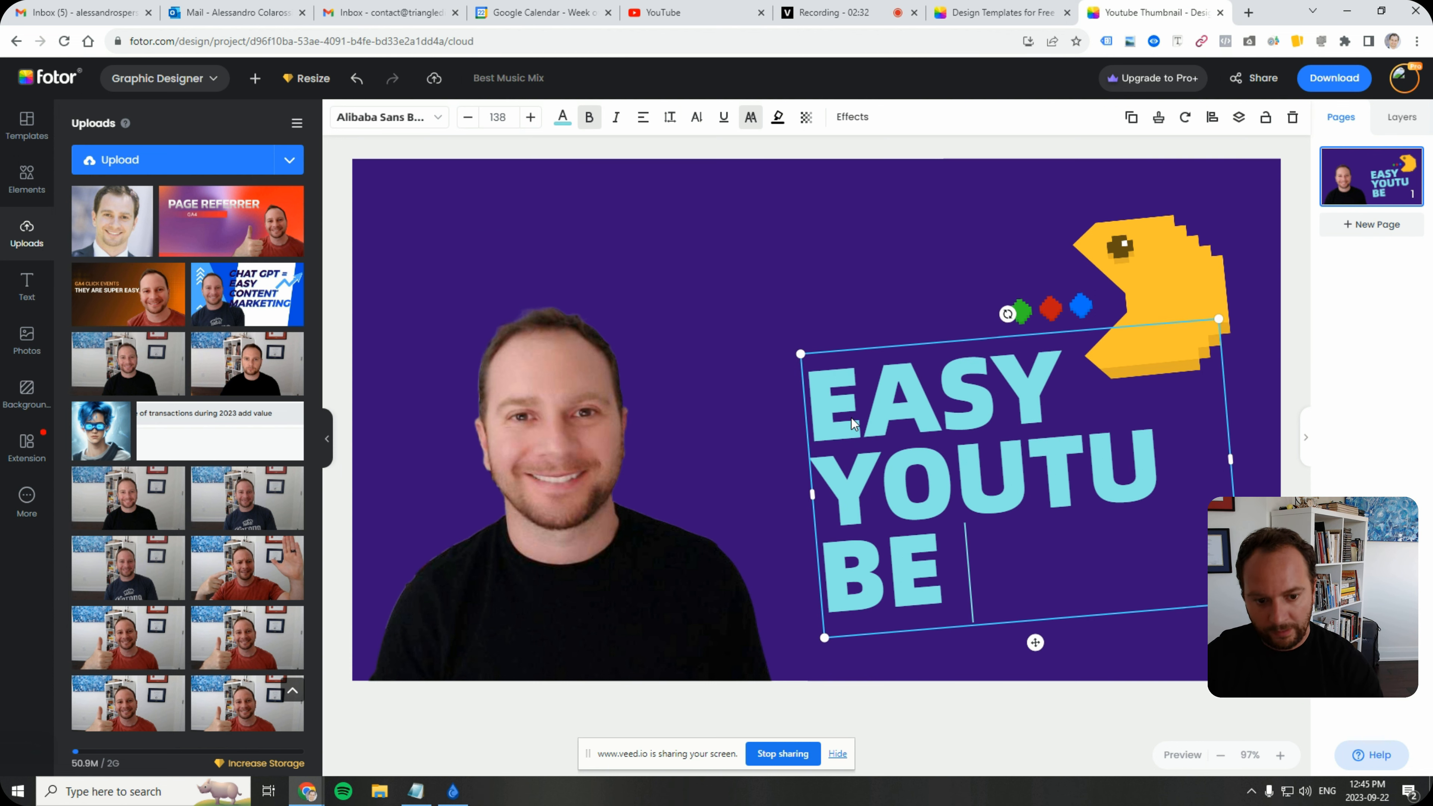
{"action": "type", "text": "THU"}
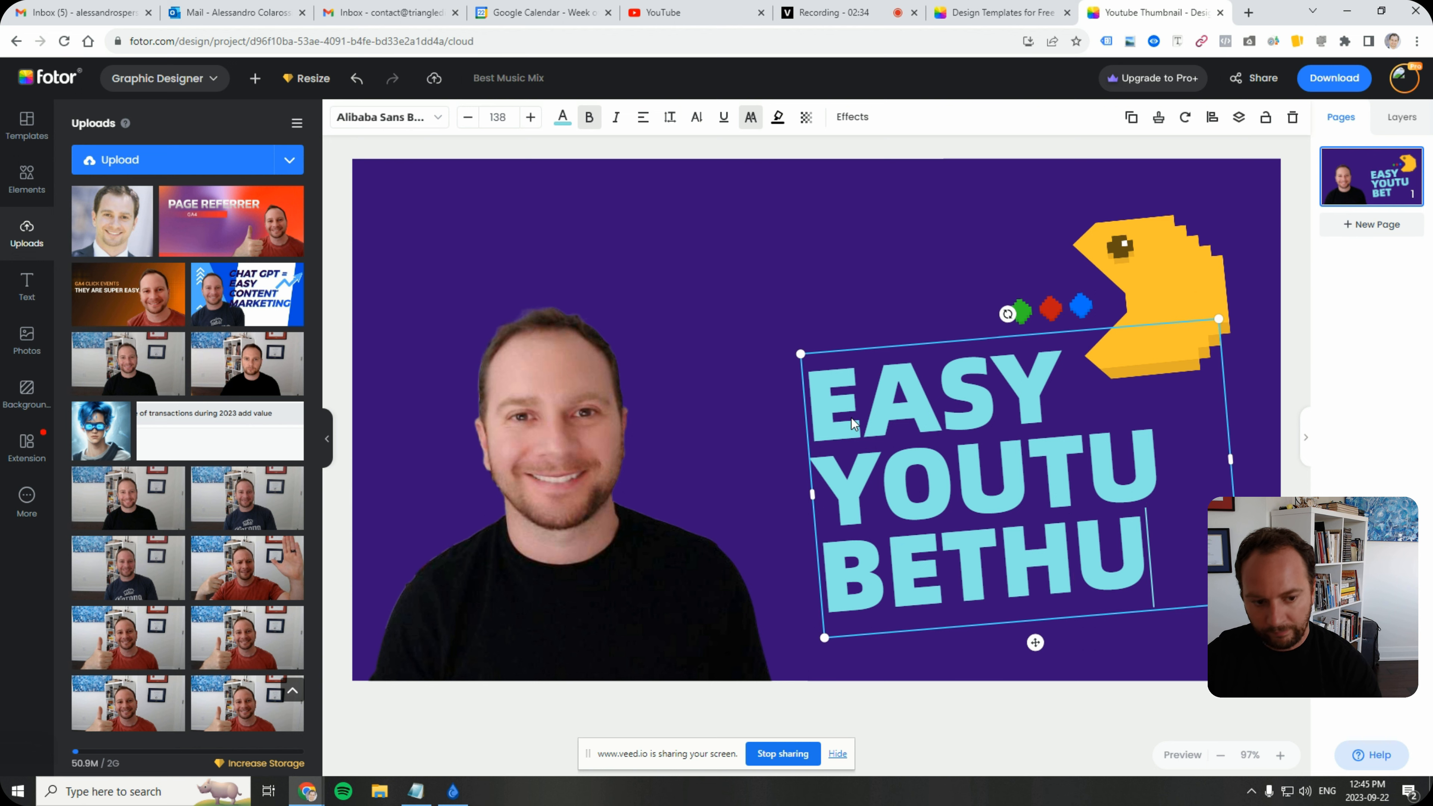
{"action": "type", "text": "MBNAILS"}
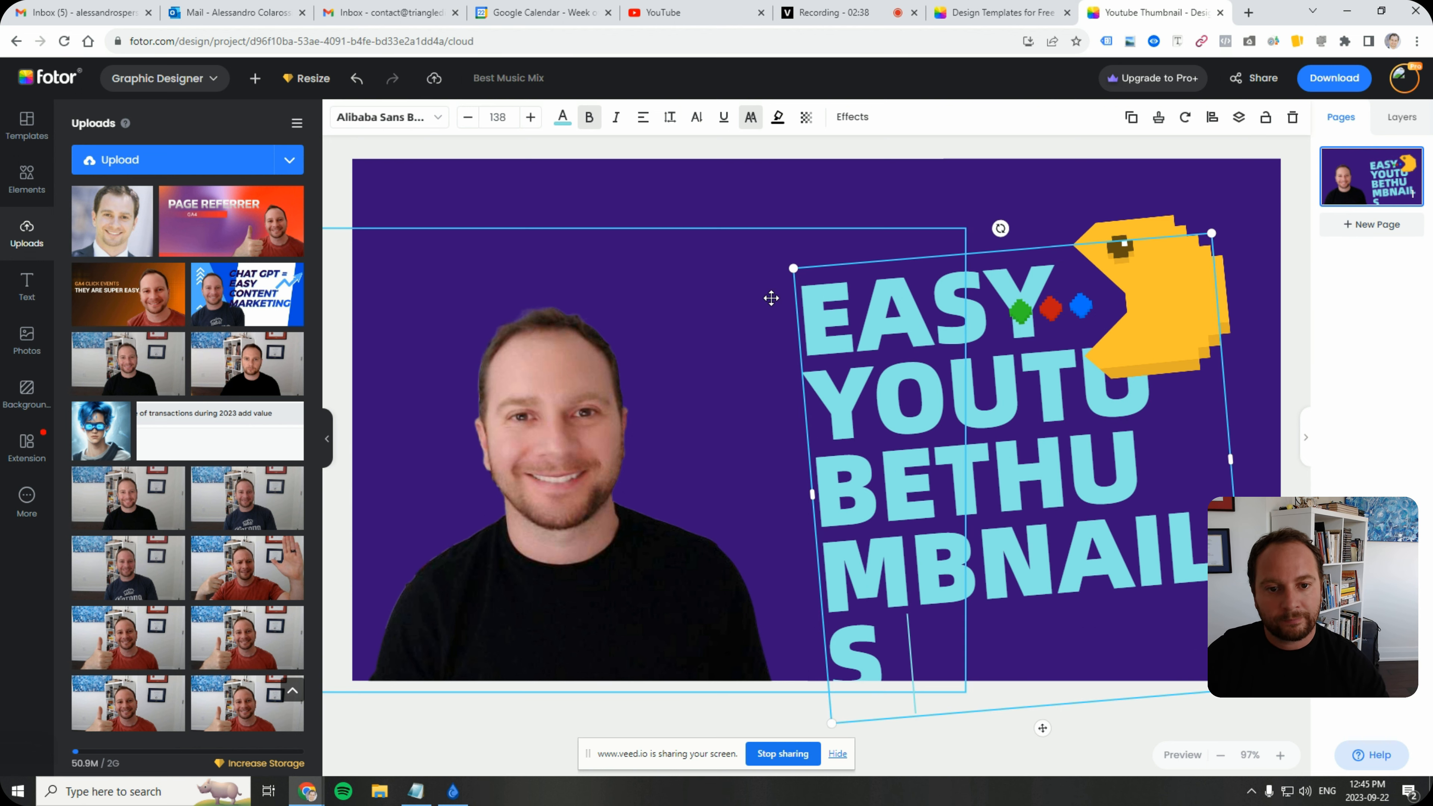
- Enlarge the headline to font size 160, widen its text box to fit three lines, and shift it toward the lower right
{"action": "left_click_drag", "start_coordinate": [794, 268], "coordinate": [670, 213]}
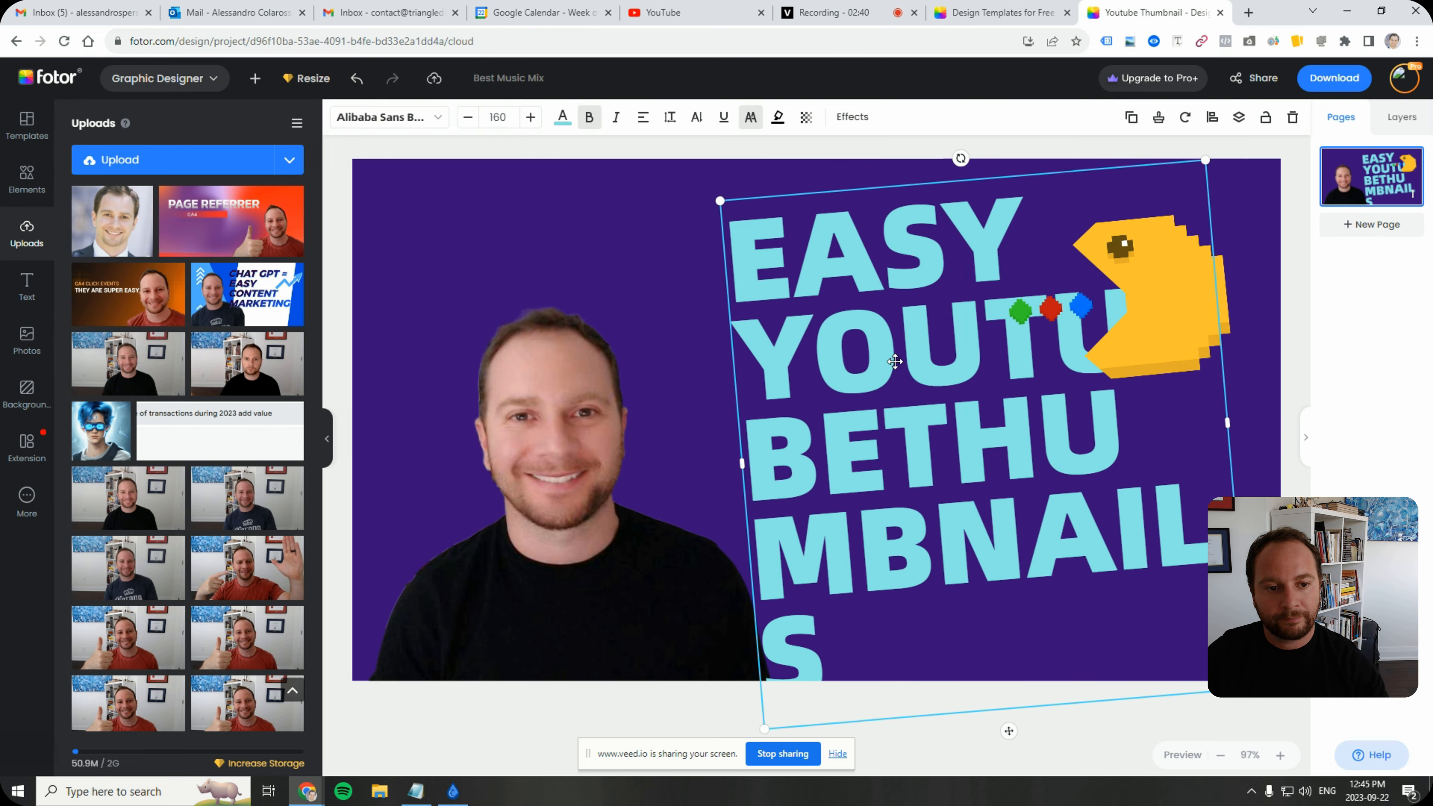
{"action": "left_click_drag", "start_coordinate": [1229, 425], "coordinate": [1400, 405]}
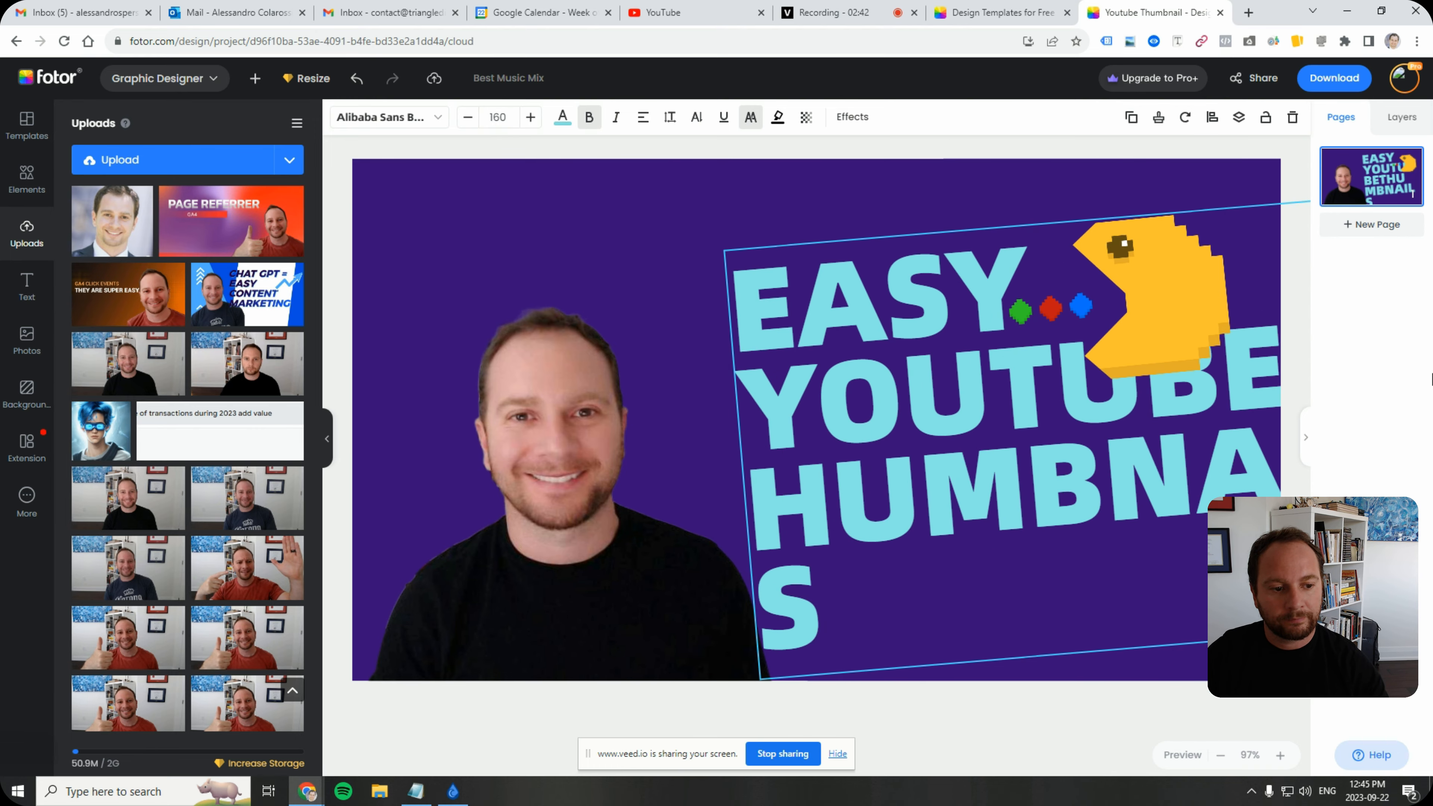
{"action": "left_click_drag", "start_coordinate": [1343, 494], "coordinate": [1009, 510]}
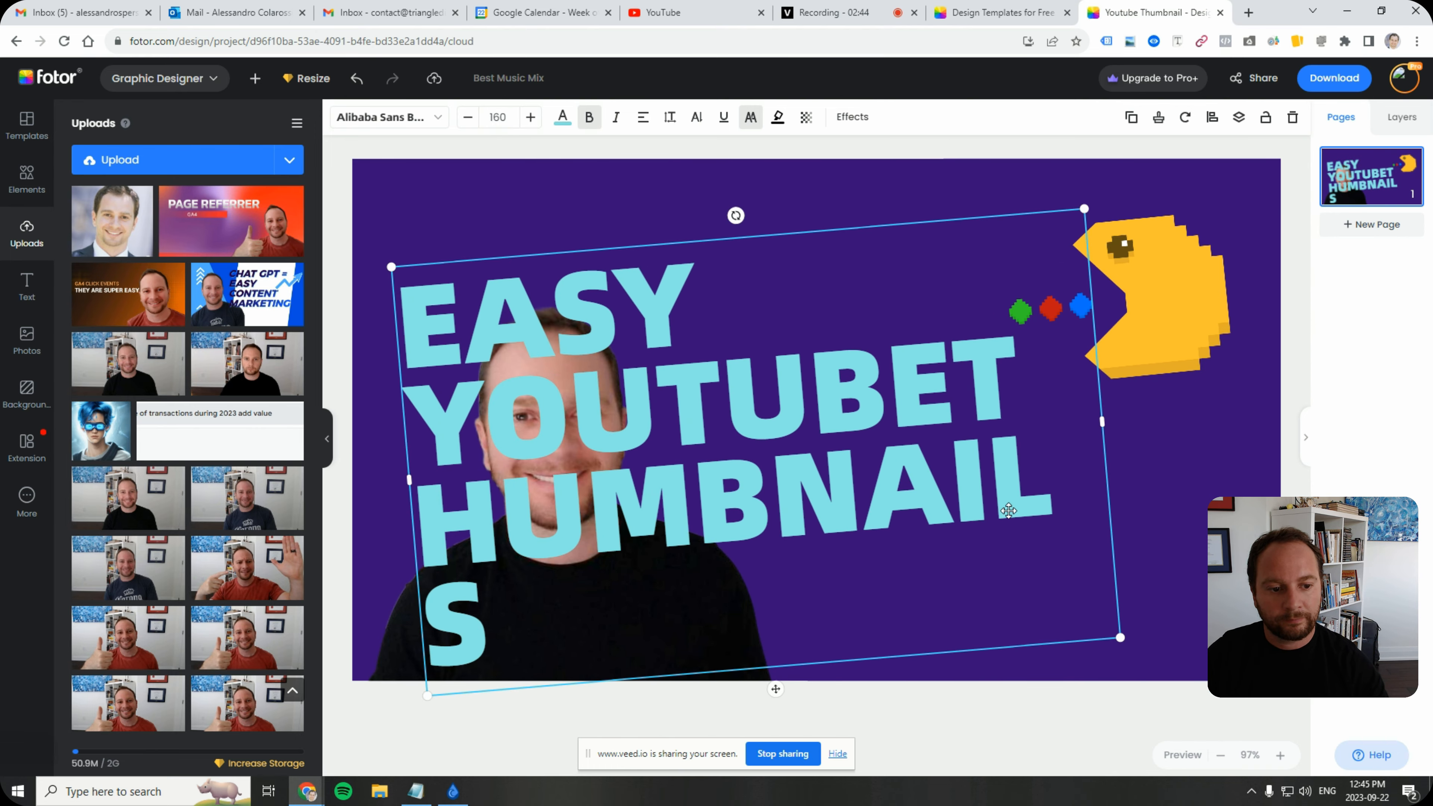
{"action": "left_click_drag", "start_coordinate": [1102, 430], "coordinate": [1158, 422]}
{"action": "left_click_drag", "start_coordinate": [903, 406], "coordinate": [1055, 450]}
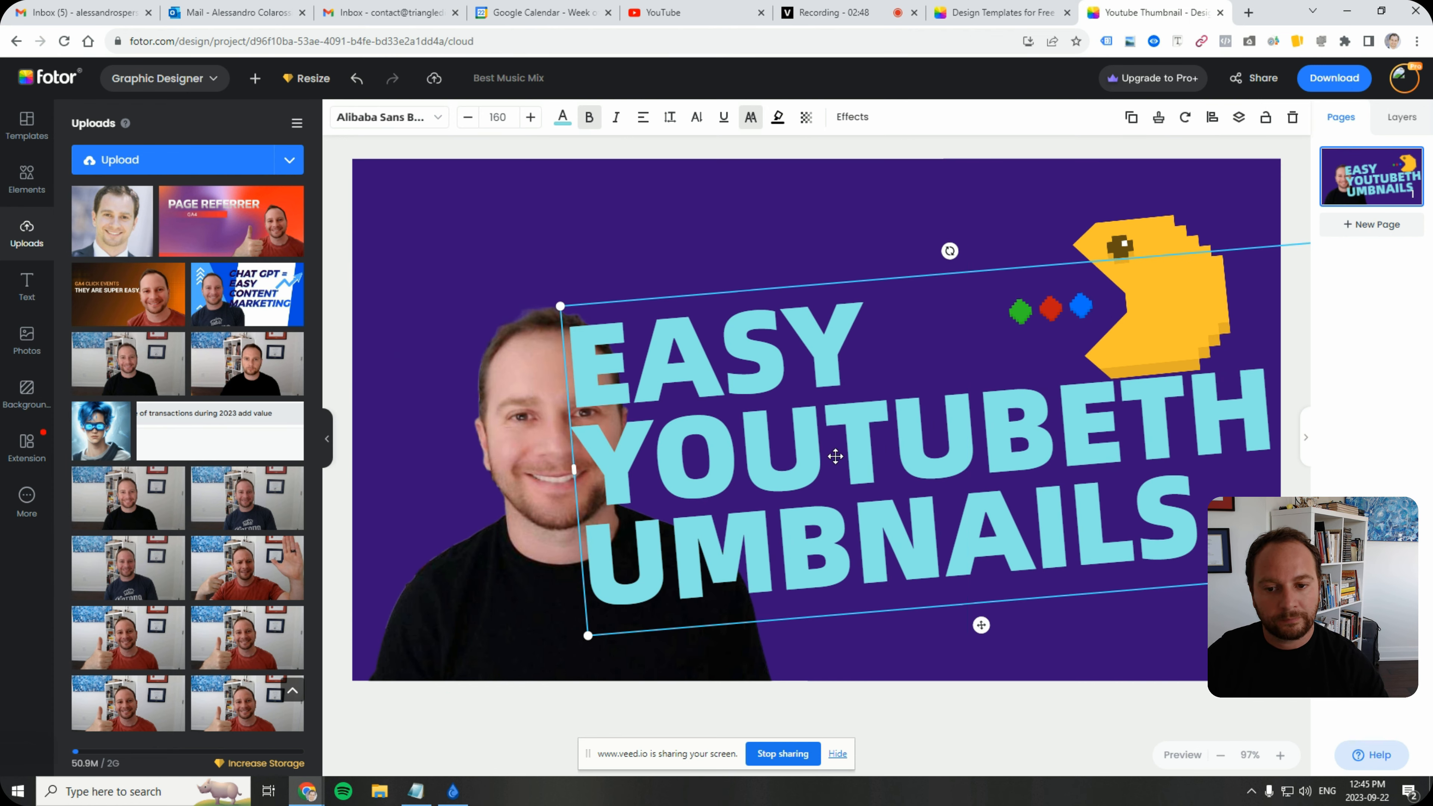
- Shift the portrait further toward the thumbnail's left edge and reduce the whole headline's font size to 111
{"action": "left_click_drag", "start_coordinate": [481, 435], "coordinate": [411, 420]}
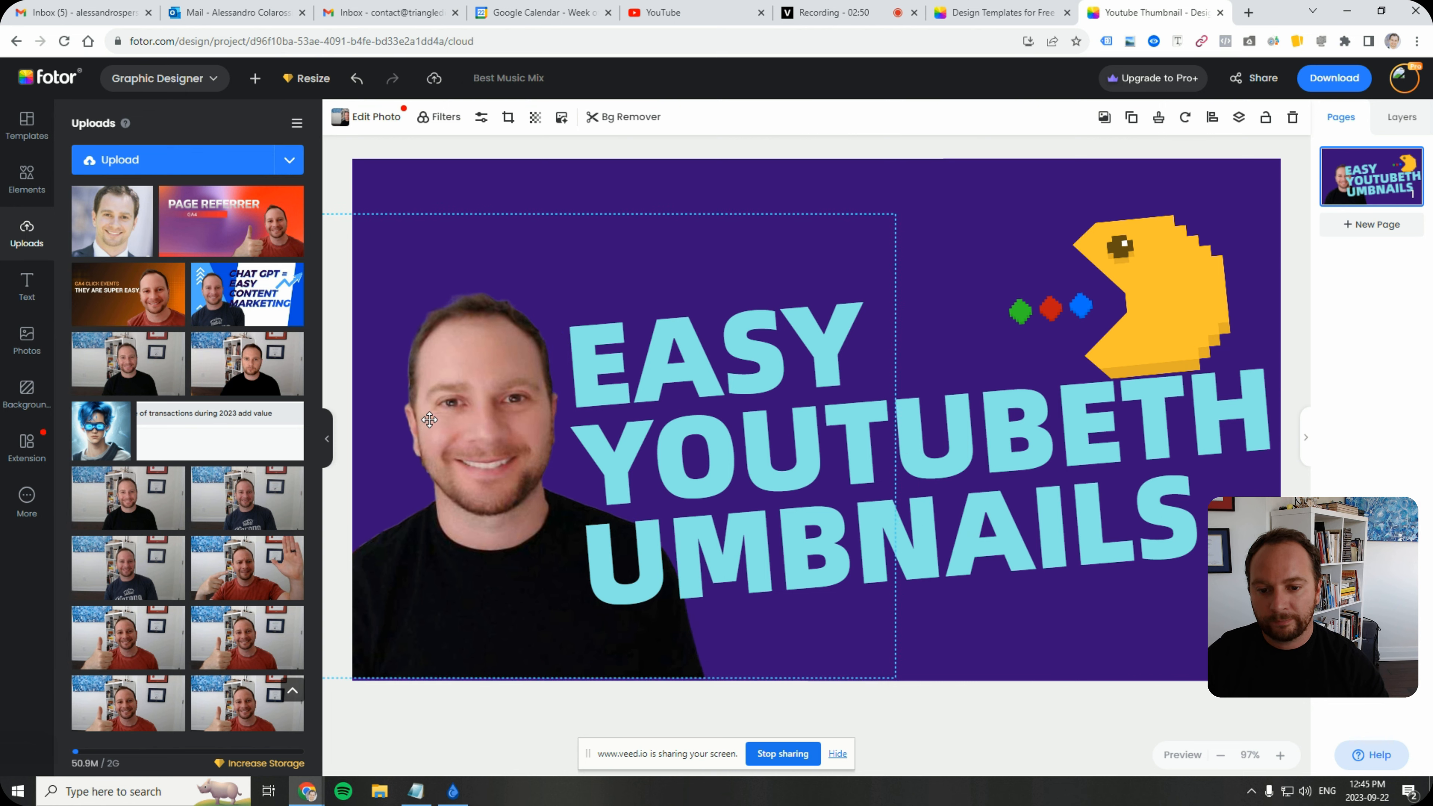
{"action": "left_click", "coordinate": [1000, 484]}
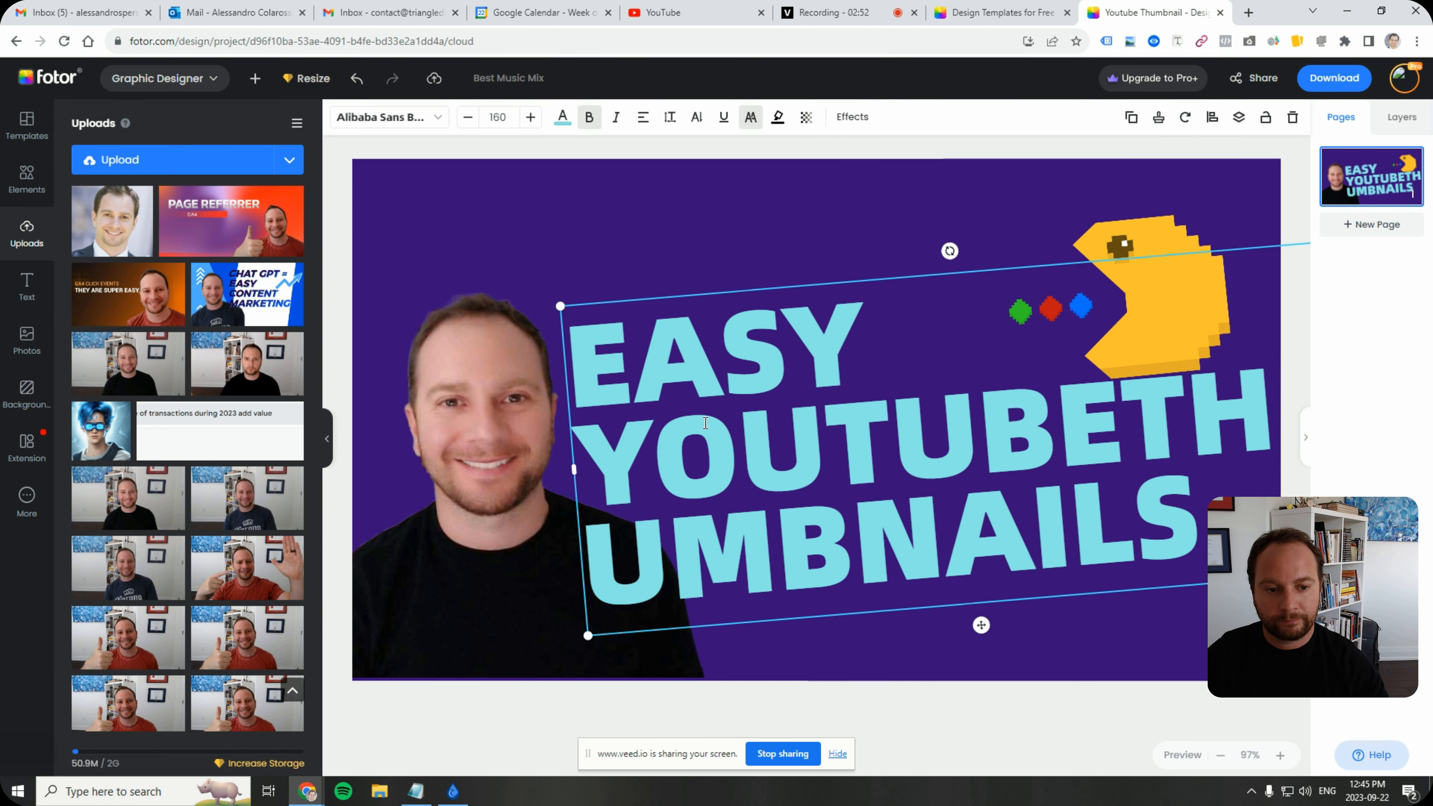
{"action": "key", "text": "ctrl+a"}
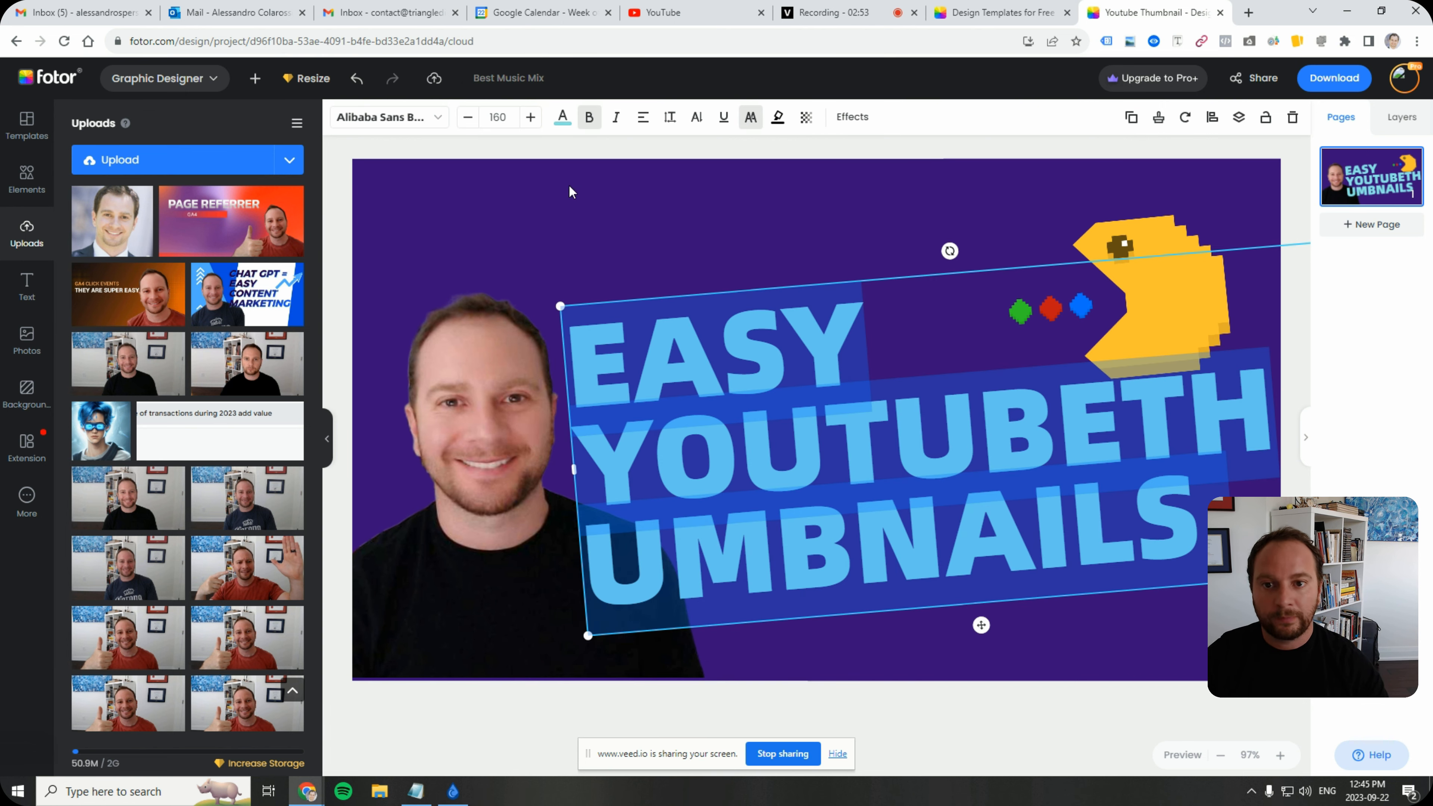
{"action": "left_click", "coordinate": [470, 120]}
{"action": "left_click", "coordinate": [469, 120]}
{"action": "left_click", "coordinate": [470, 120]}
{"action": "left_click", "coordinate": [470, 120]}
{"action": "left_click", "coordinate": [470, 120]}
{"action": "left_click", "coordinate": [470, 120]}
{"action": "left_click", "coordinate": [470, 120]}
{"action": "left_click", "coordinate": [470, 120]}
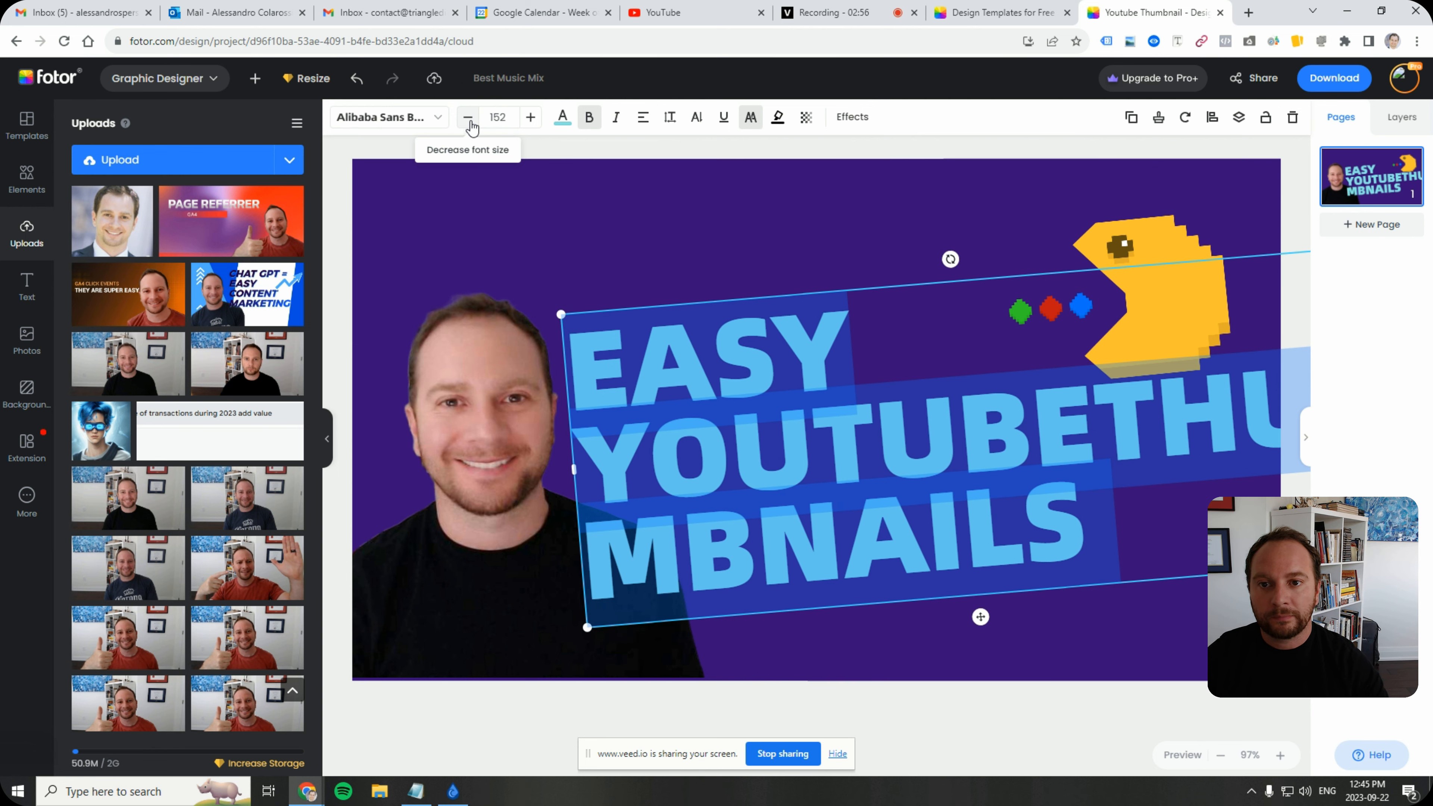
{"action": "left_click", "coordinate": [470, 120]}
{"action": "left_click", "coordinate": [470, 119]}
{"action": "left_click", "coordinate": [470, 120]}
{"action": "left_click", "coordinate": [470, 120]}
{"action": "left_click", "coordinate": [470, 120]}
{"action": "left_click", "coordinate": [470, 120]}
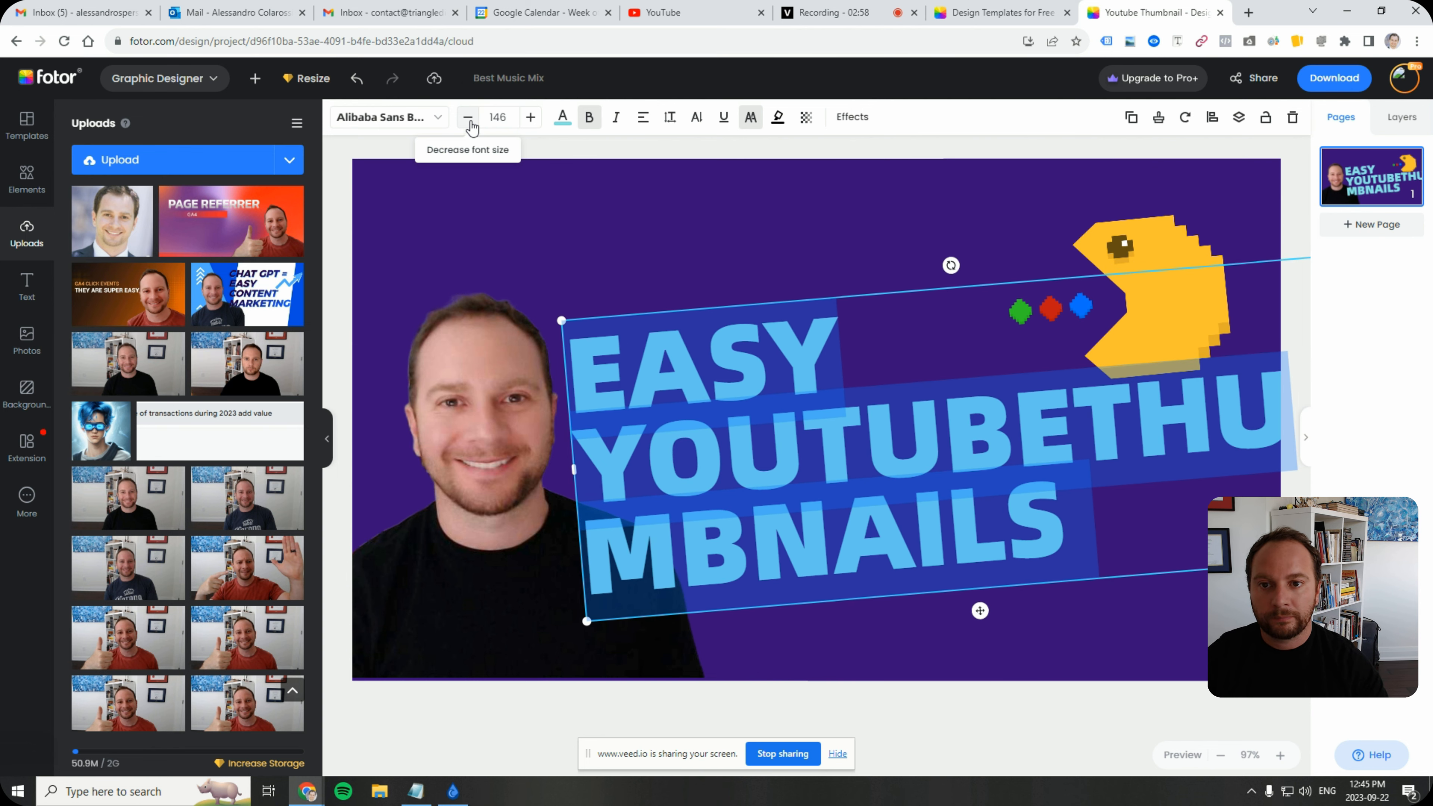
{"action": "left_click", "coordinate": [470, 120]}
{"action": "left_click", "coordinate": [470, 120]}
{"action": "left_click", "coordinate": [470, 120]}
{"action": "left_click", "coordinate": [470, 120]}
{"action": "left_click", "coordinate": [470, 120]}
{"action": "left_click", "coordinate": [470, 120]}
{"action": "left_click", "coordinate": [470, 120]}
{"action": "left_click", "coordinate": [470, 120]}
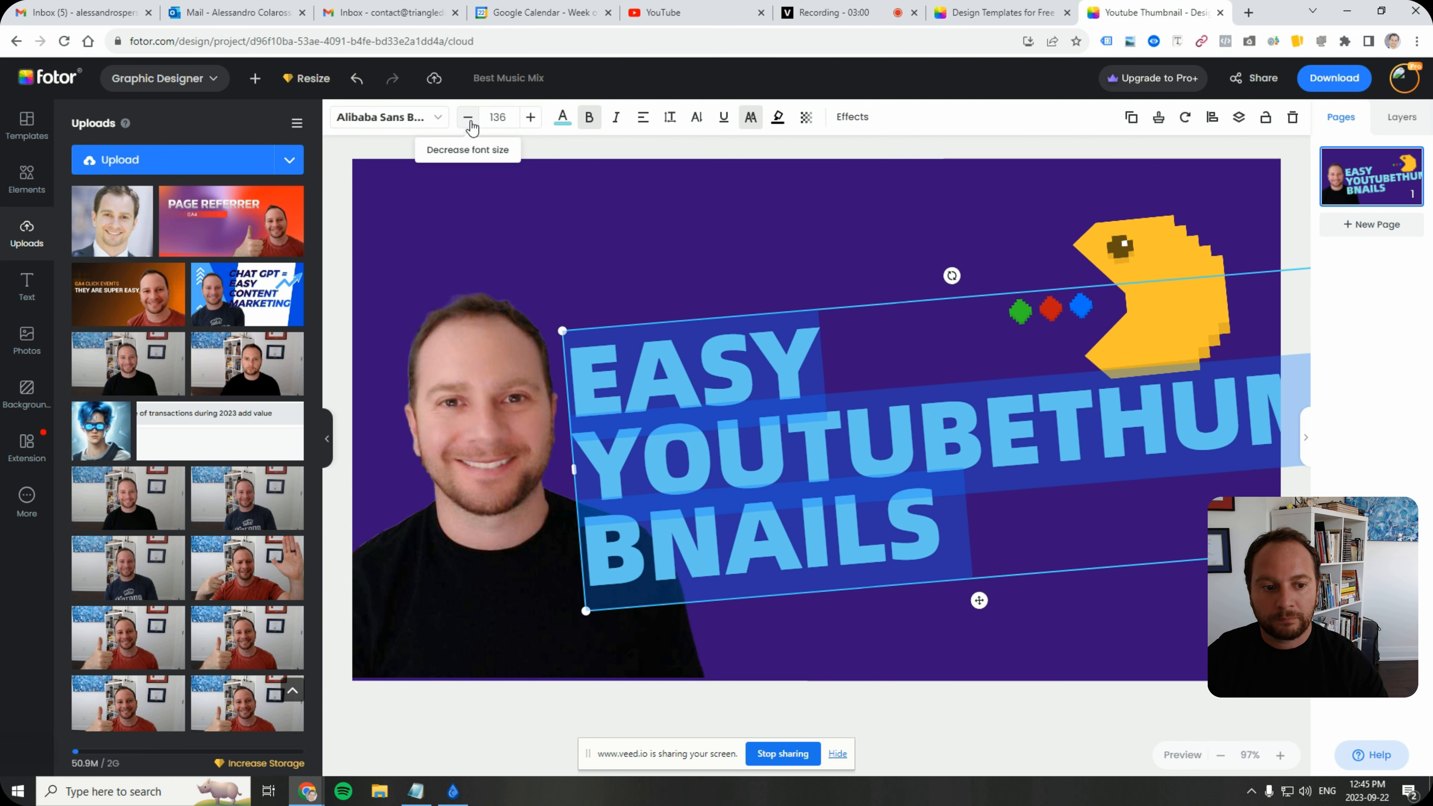
{"action": "left_click", "coordinate": [469, 119]}
{"action": "left_click", "coordinate": [470, 120]}
{"action": "left_click", "coordinate": [470, 120]}
{"action": "left_click", "coordinate": [470, 120]}
{"action": "left_click", "coordinate": [470, 120]}
{"action": "left_click", "coordinate": [470, 120]}
{"action": "left_click", "coordinate": [470, 120]}
{"action": "left_click", "coordinate": [470, 120]}
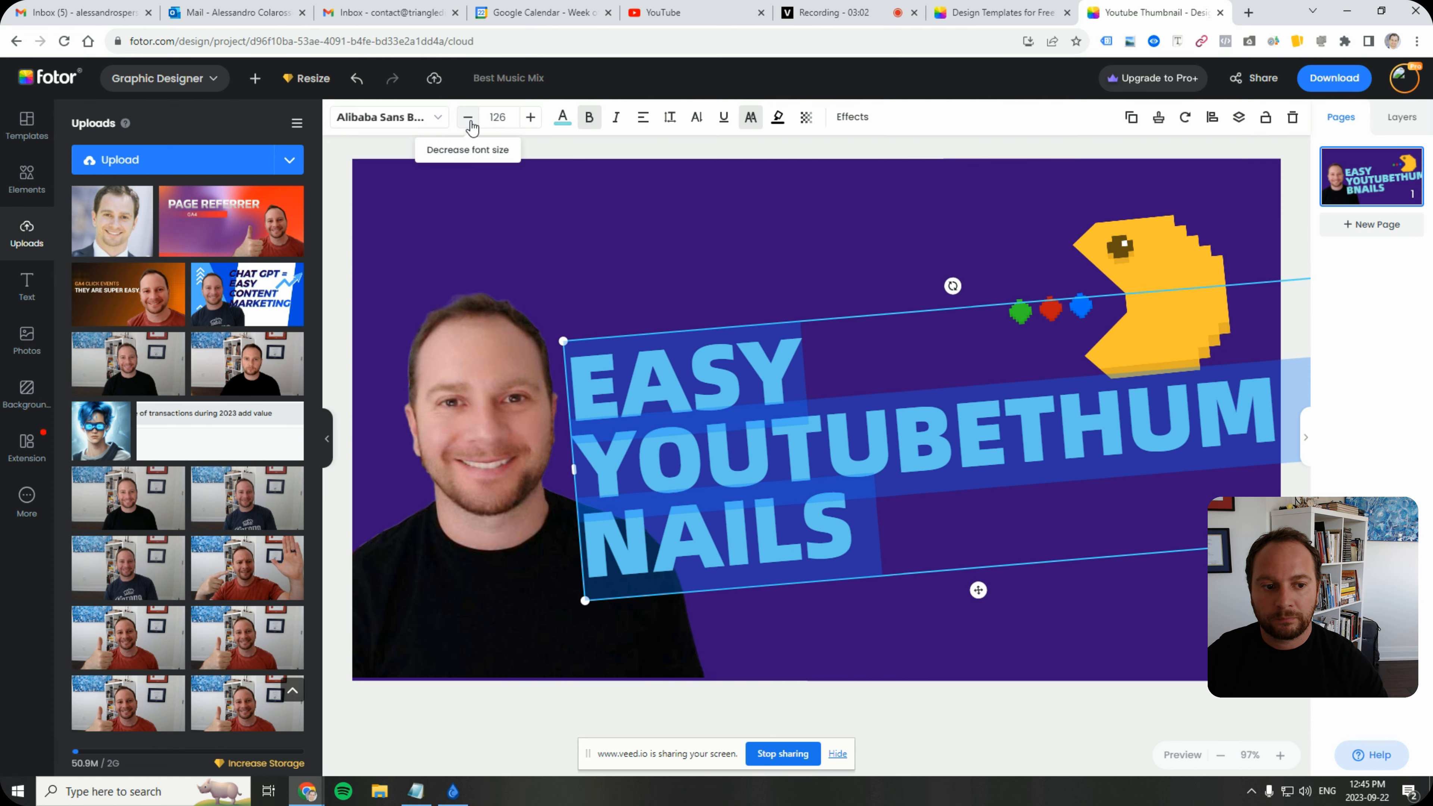
{"action": "left_click", "coordinate": [470, 120]}
{"action": "left_click", "coordinate": [470, 120]}
{"action": "left_click", "coordinate": [470, 120]}
{"action": "left_click", "coordinate": [470, 119]}
{"action": "left_click", "coordinate": [468, 119]}
{"action": "left_click", "coordinate": [469, 118]}
{"action": "left_click", "coordinate": [469, 118]}
{"action": "left_click", "coordinate": [469, 118]}
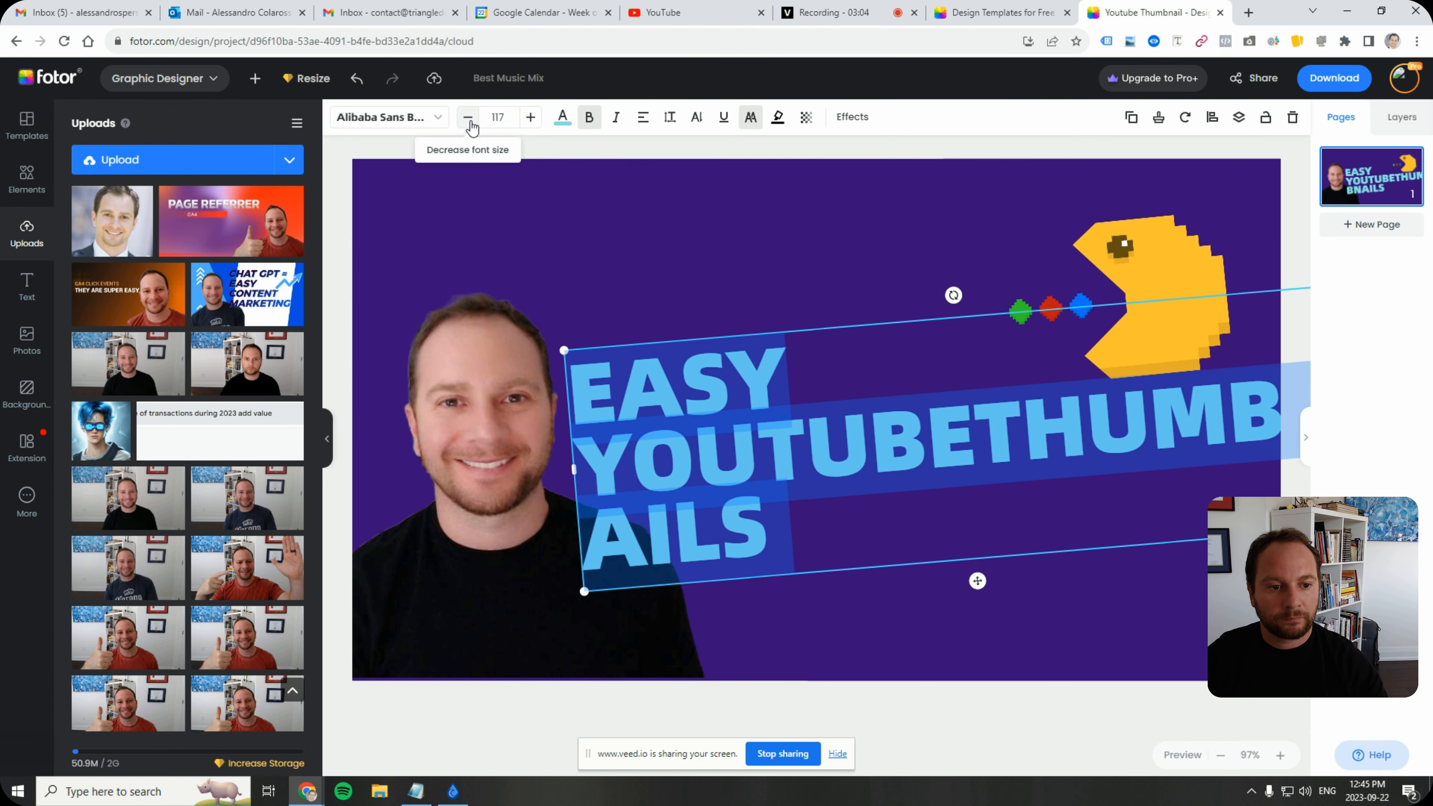
{"action": "left_click", "coordinate": [469, 119]}
{"action": "left_click", "coordinate": [469, 119]}
{"action": "left_click", "coordinate": [469, 119]}
{"action": "left_click", "coordinate": [468, 119]}
{"action": "left_click", "coordinate": [470, 120]}
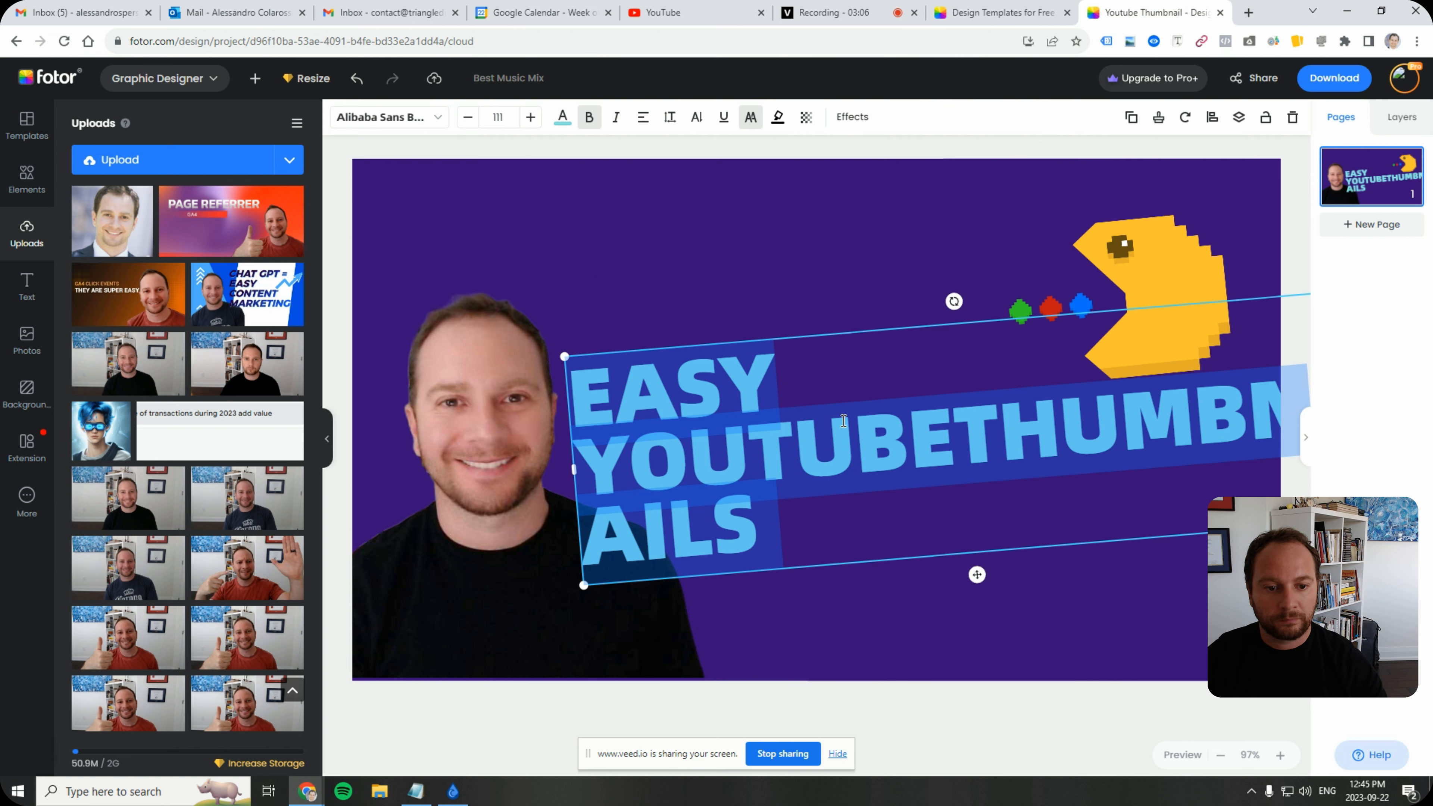
- Fix the headline spacing to read "EASY YOUTUBE THUMBNAILS" on two lines, nudge the portrait down, and lower the headline
{"action": "left_click", "coordinate": [781, 368]}
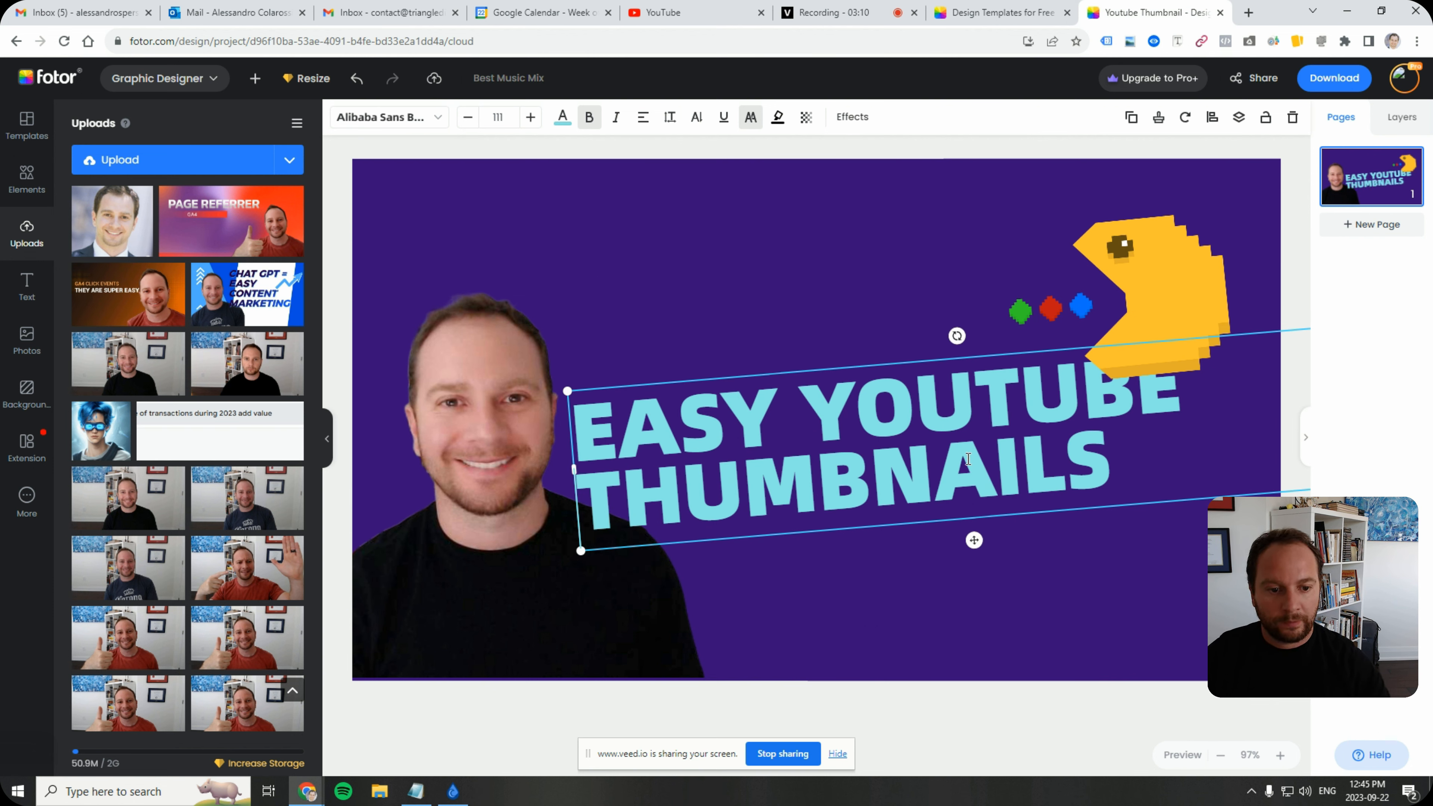
{"action": "left_click_drag", "start_coordinate": [811, 370], "coordinate": [815, 380]}
{"action": "left_click", "coordinate": [1039, 465]}
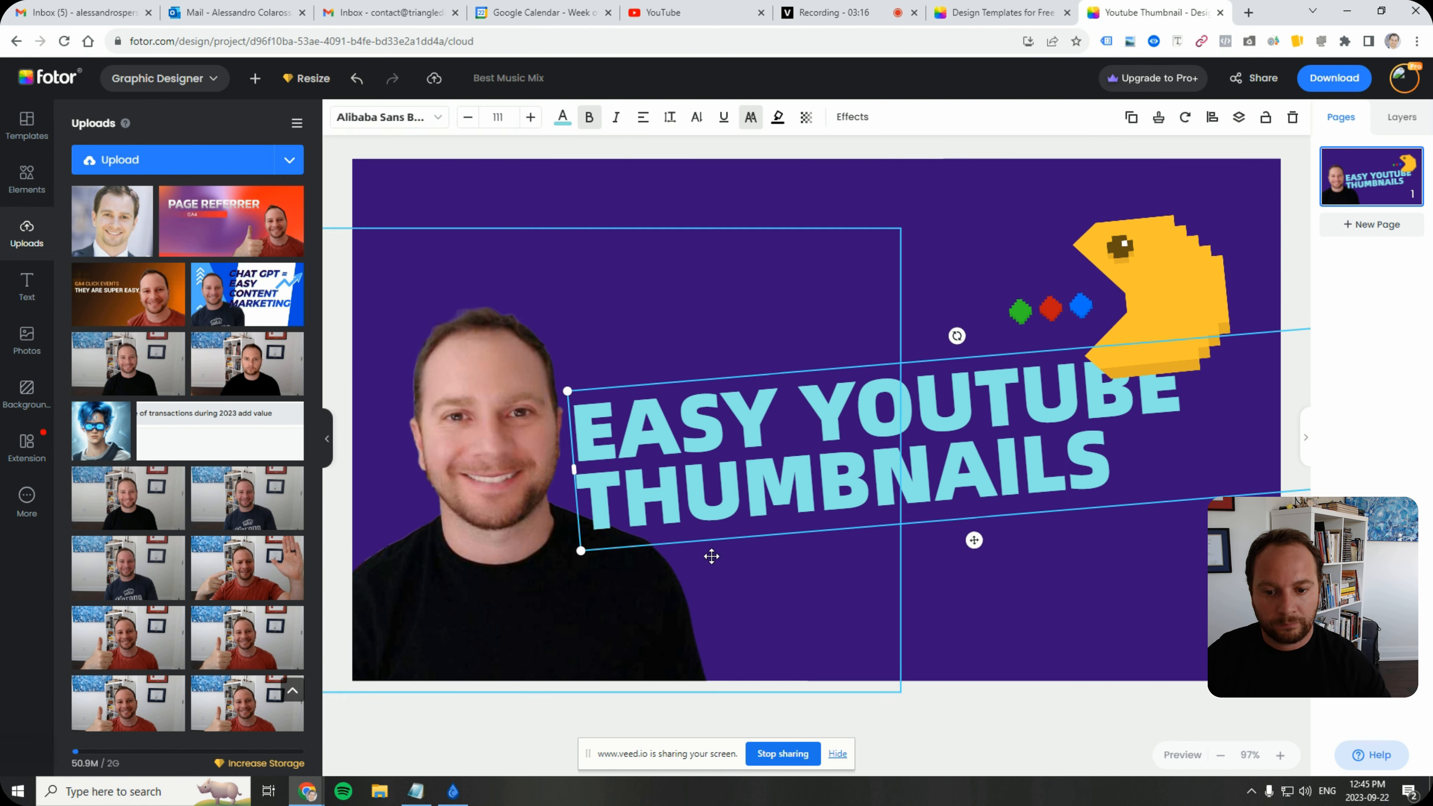
{"action": "left_click_drag", "start_coordinate": [595, 550], "coordinate": [619, 593]}
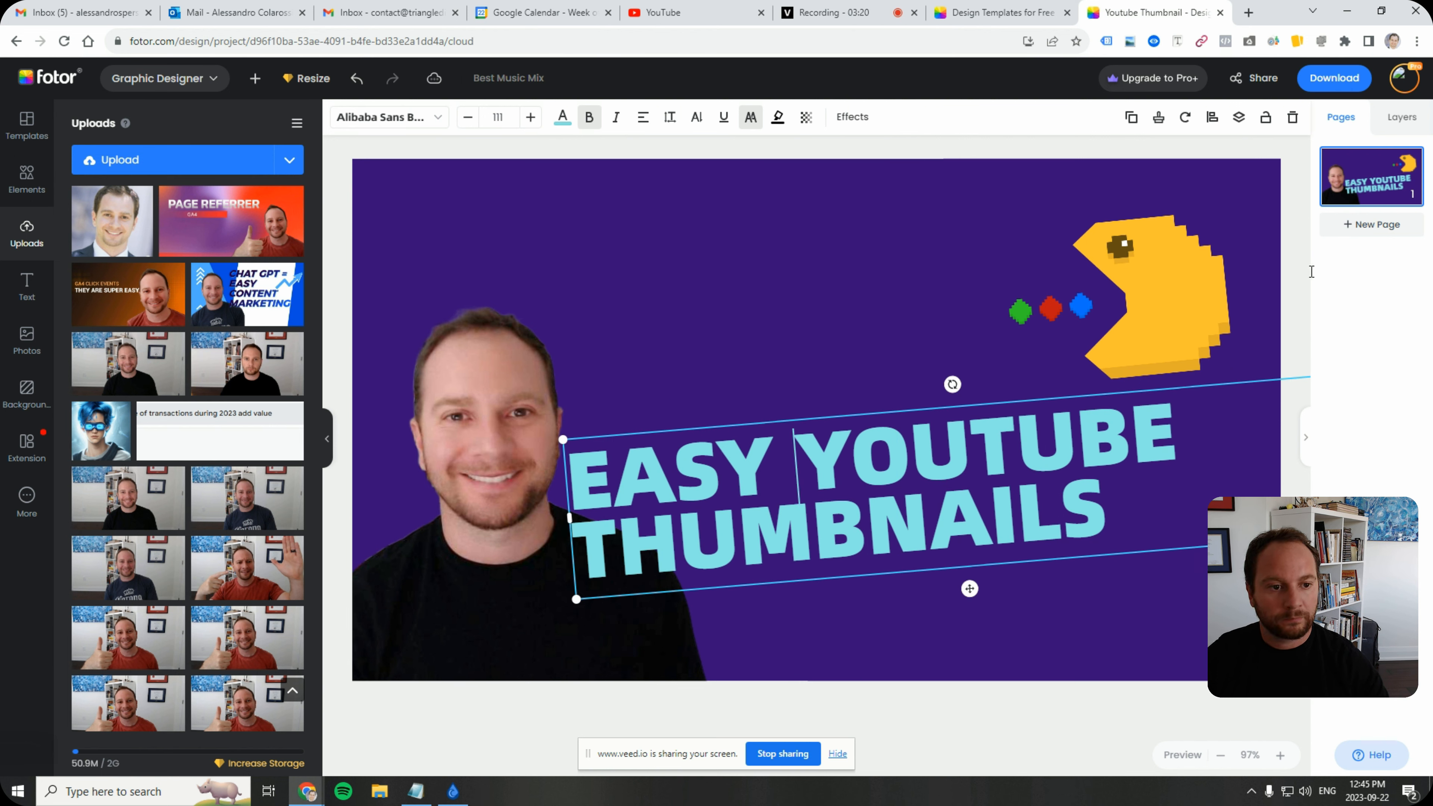
- Search the web for "youtube logo" in a new browser tab and copy the YouTube logo image from the Logopedia result
{"action": "left_click", "coordinate": [1247, 17]}
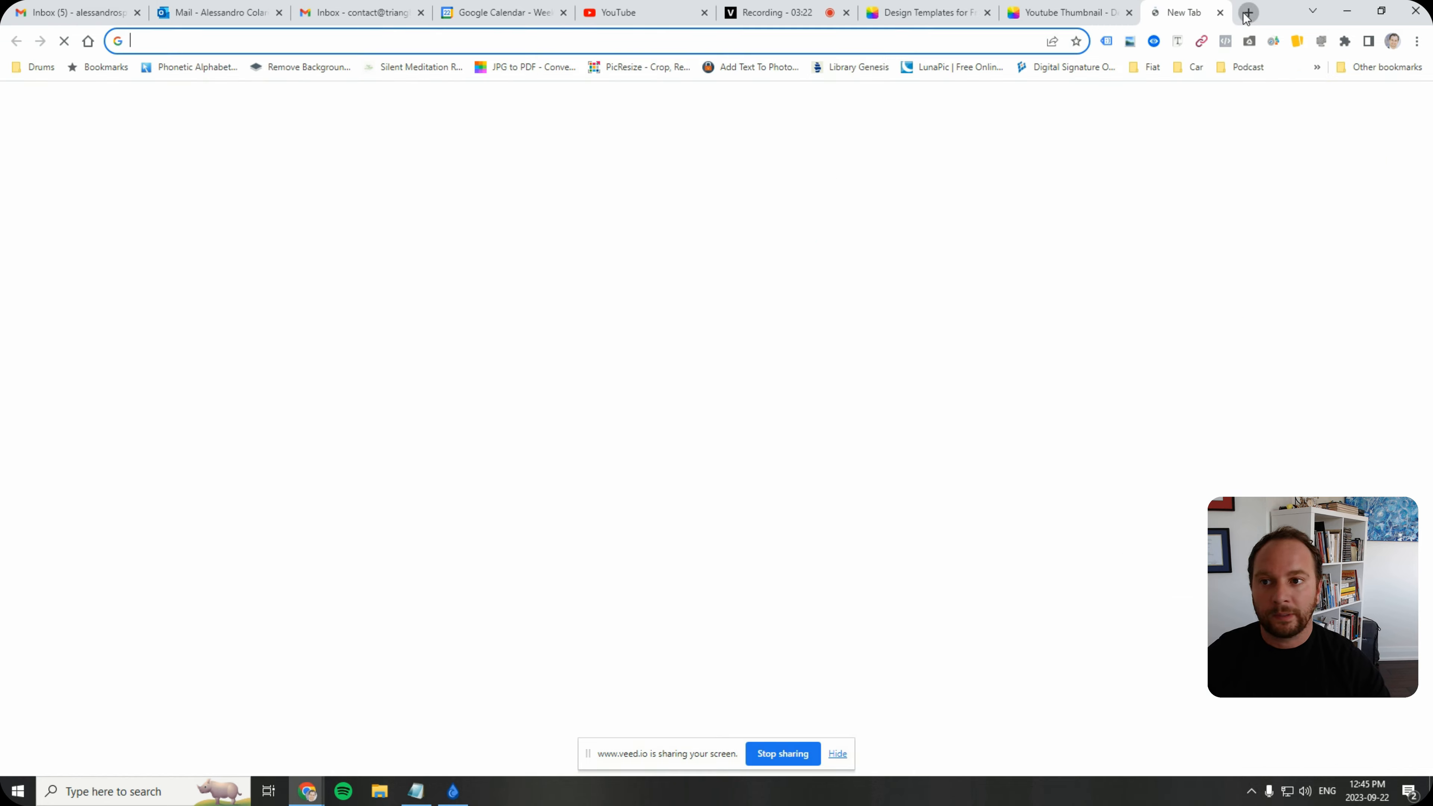
{"action": "type", "text": "youtube logo"}
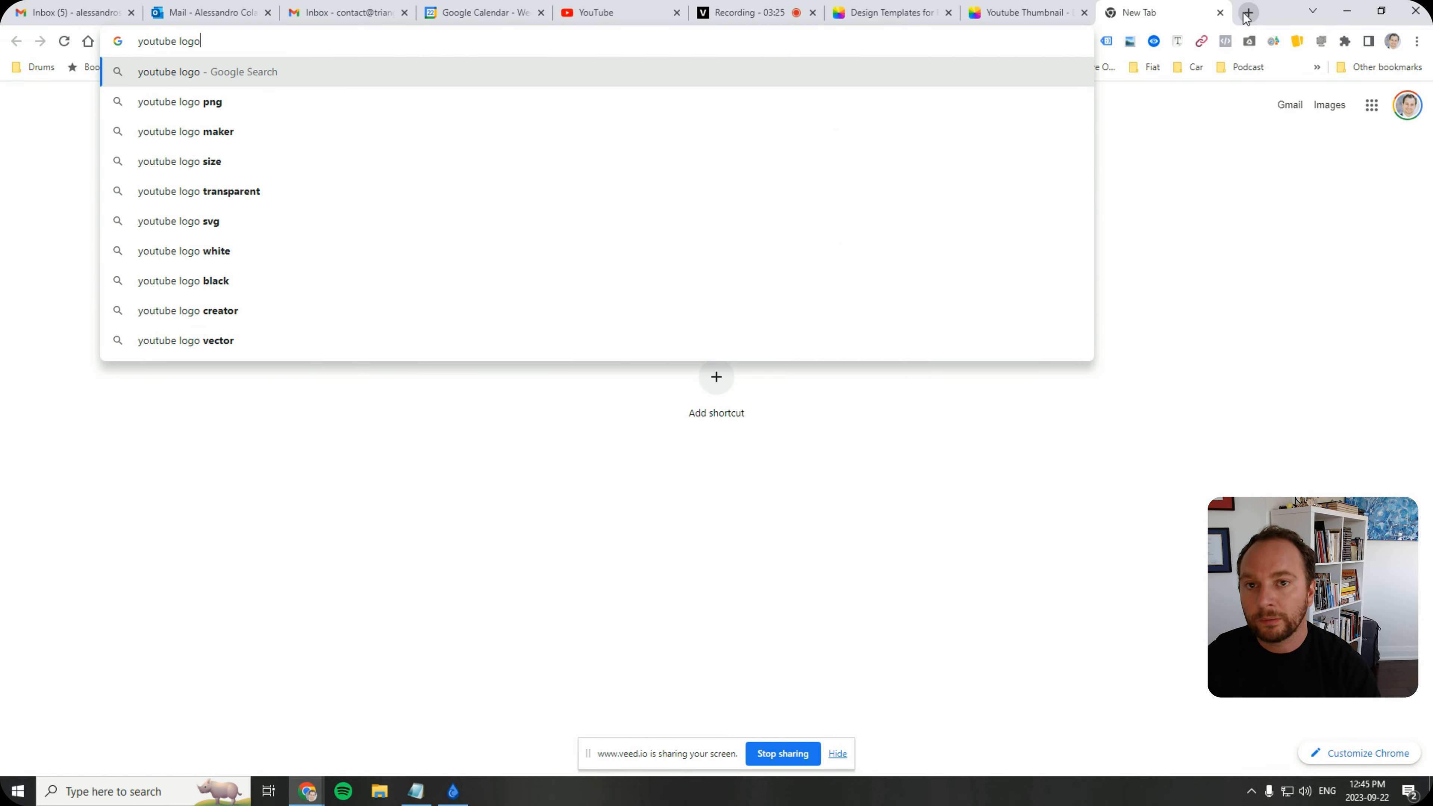
{"action": "key", "text": "Return"}
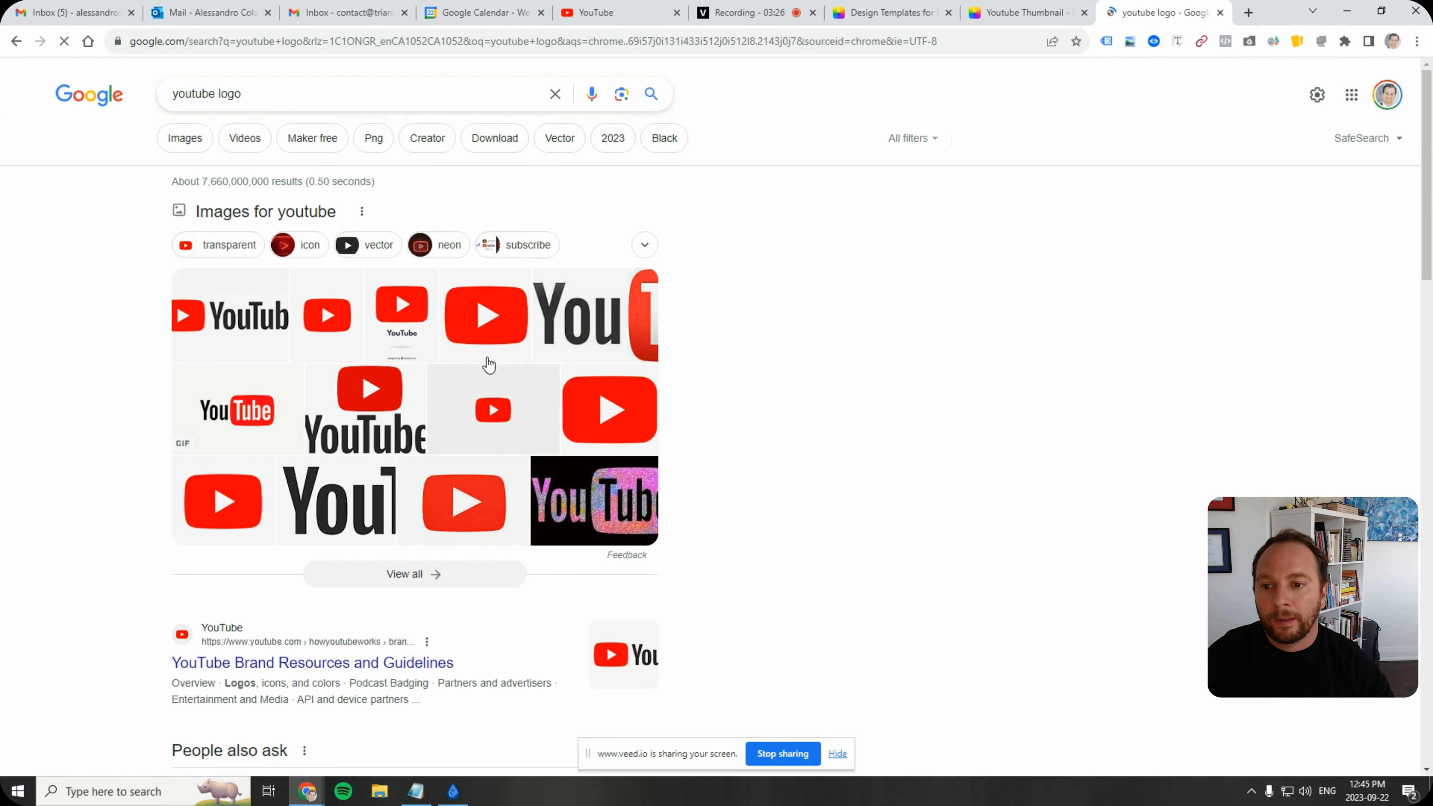
{"action": "left_click", "coordinate": [573, 318]}
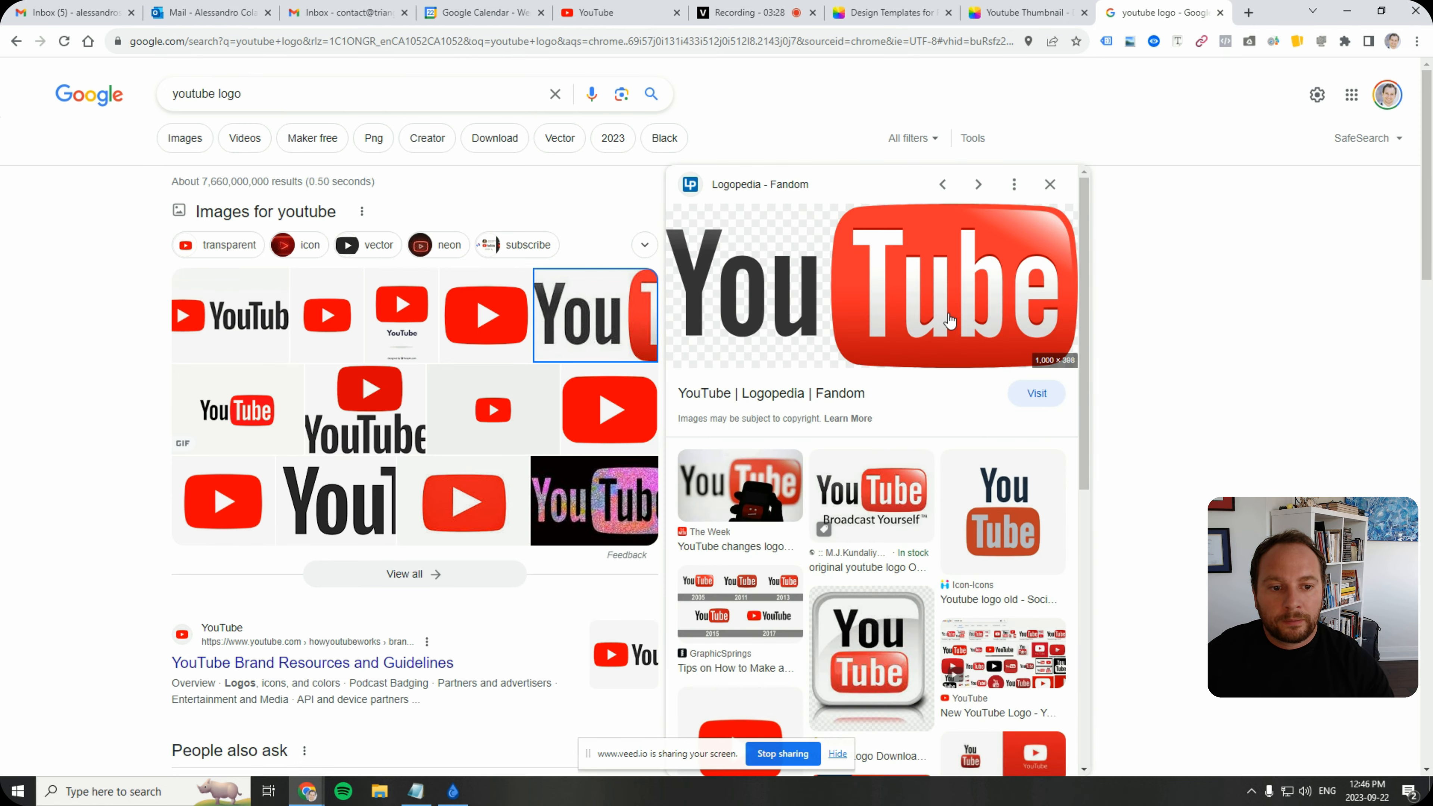
{"action": "right_click", "coordinate": [1002, 303]}
{"action": "left_click", "coordinate": [1072, 470]}
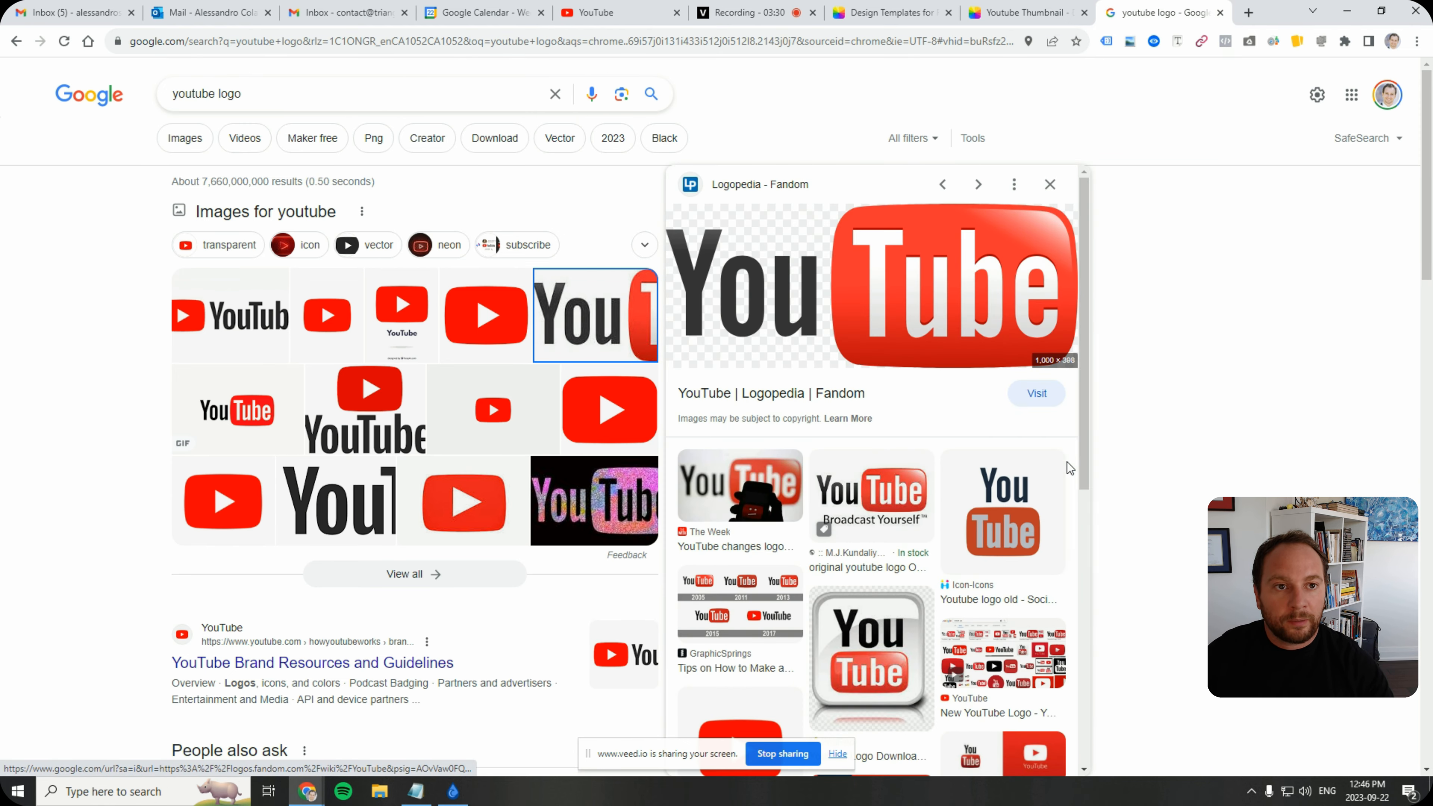
- Switch back to the Fotor thumbnail design and paste the copied YouTube logo onto the canvas
{"action": "left_click", "coordinate": [987, 7]}
{"action": "right_click", "coordinate": [589, 234]}
{"action": "left_click", "coordinate": [666, 234]}
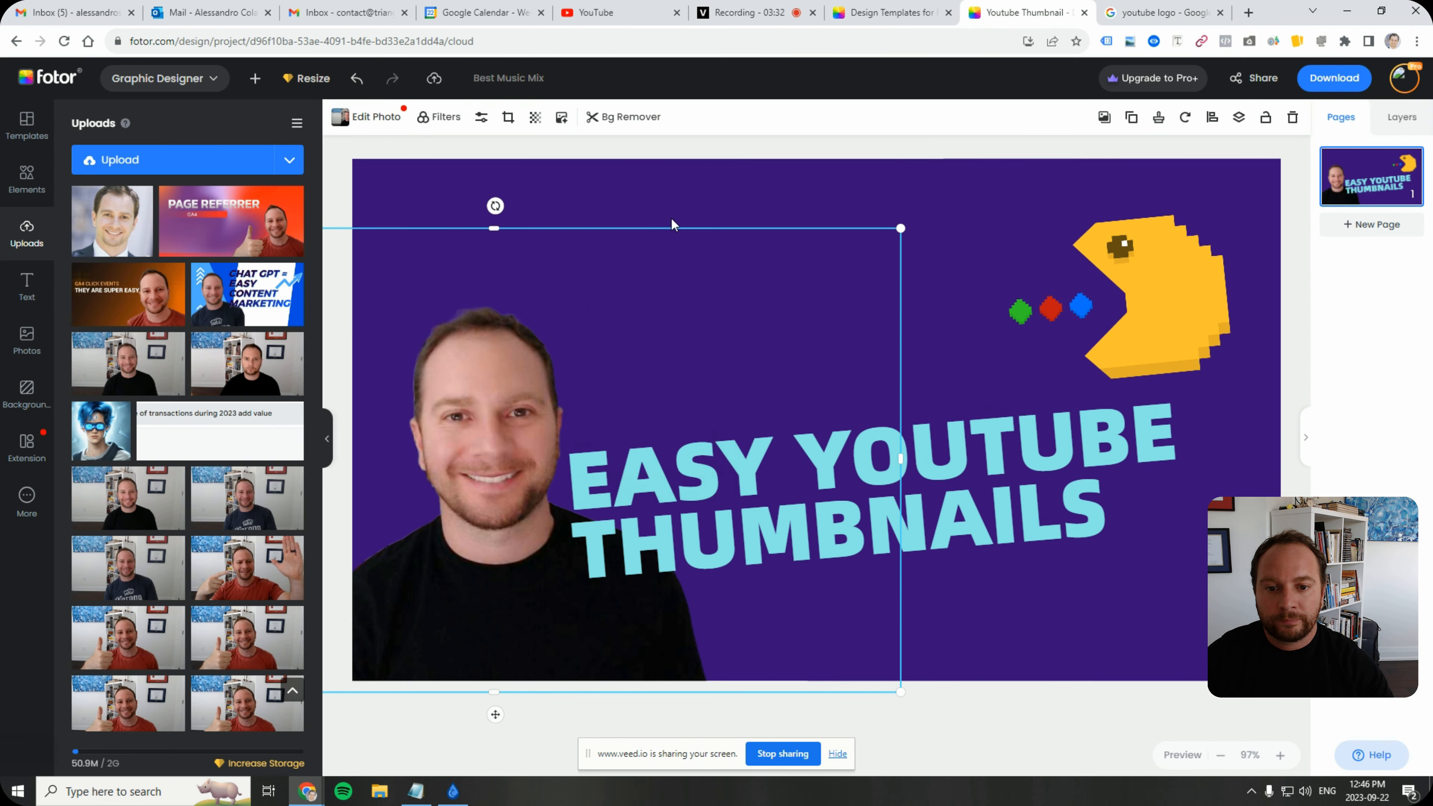
{"action": "right_click", "coordinate": [667, 199]}
{"action": "left_click", "coordinate": [764, 151]}
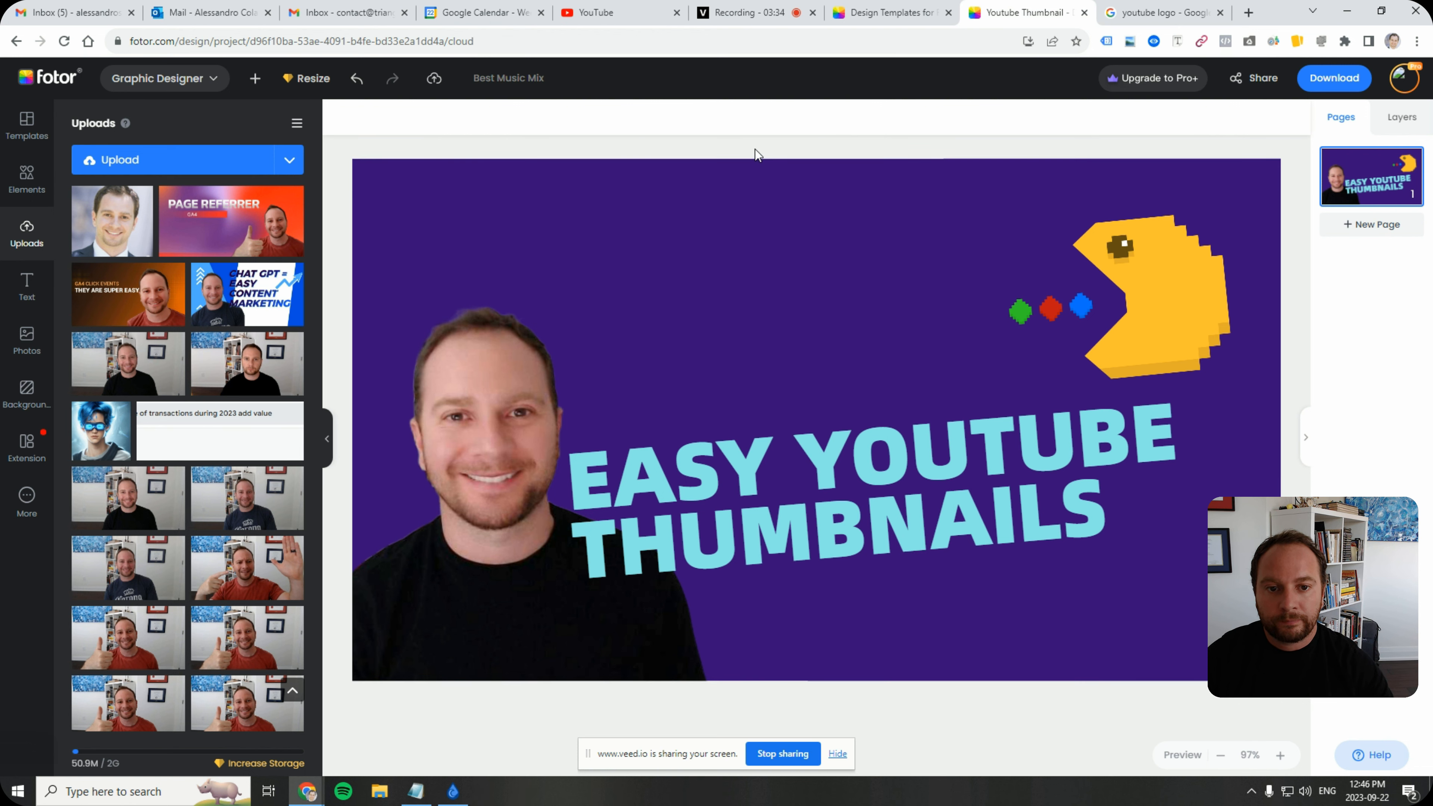
{"action": "key", "text": "ctrl+v"}
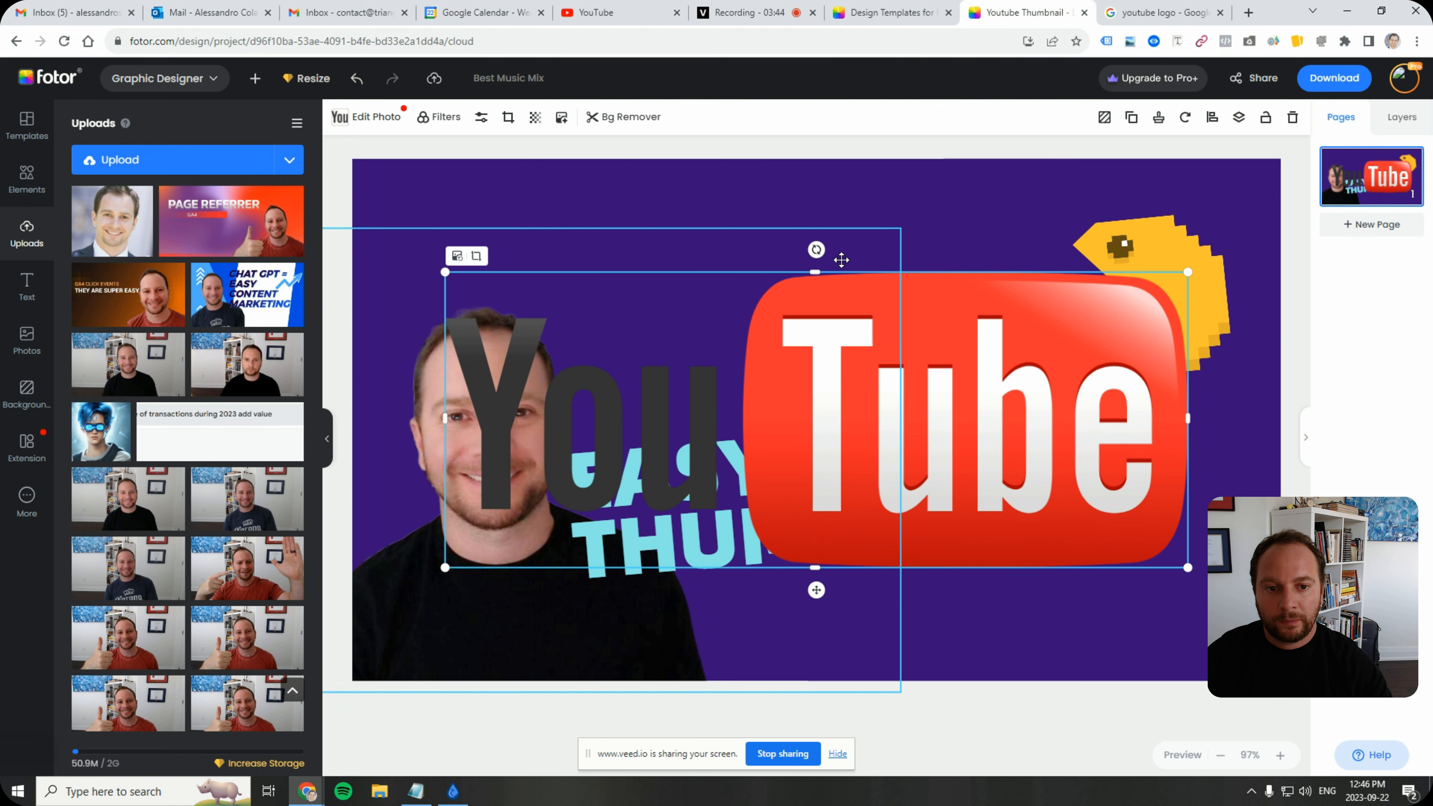
- Shrink the YouTube logo, tilt it to match the headline's slant, and place it above the headline beside the Pac-Man figure
{"action": "left_click_drag", "start_coordinate": [818, 251], "coordinate": [818, 253]}
{"action": "left_click_drag", "start_coordinate": [771, 251], "coordinate": [758, 271]}
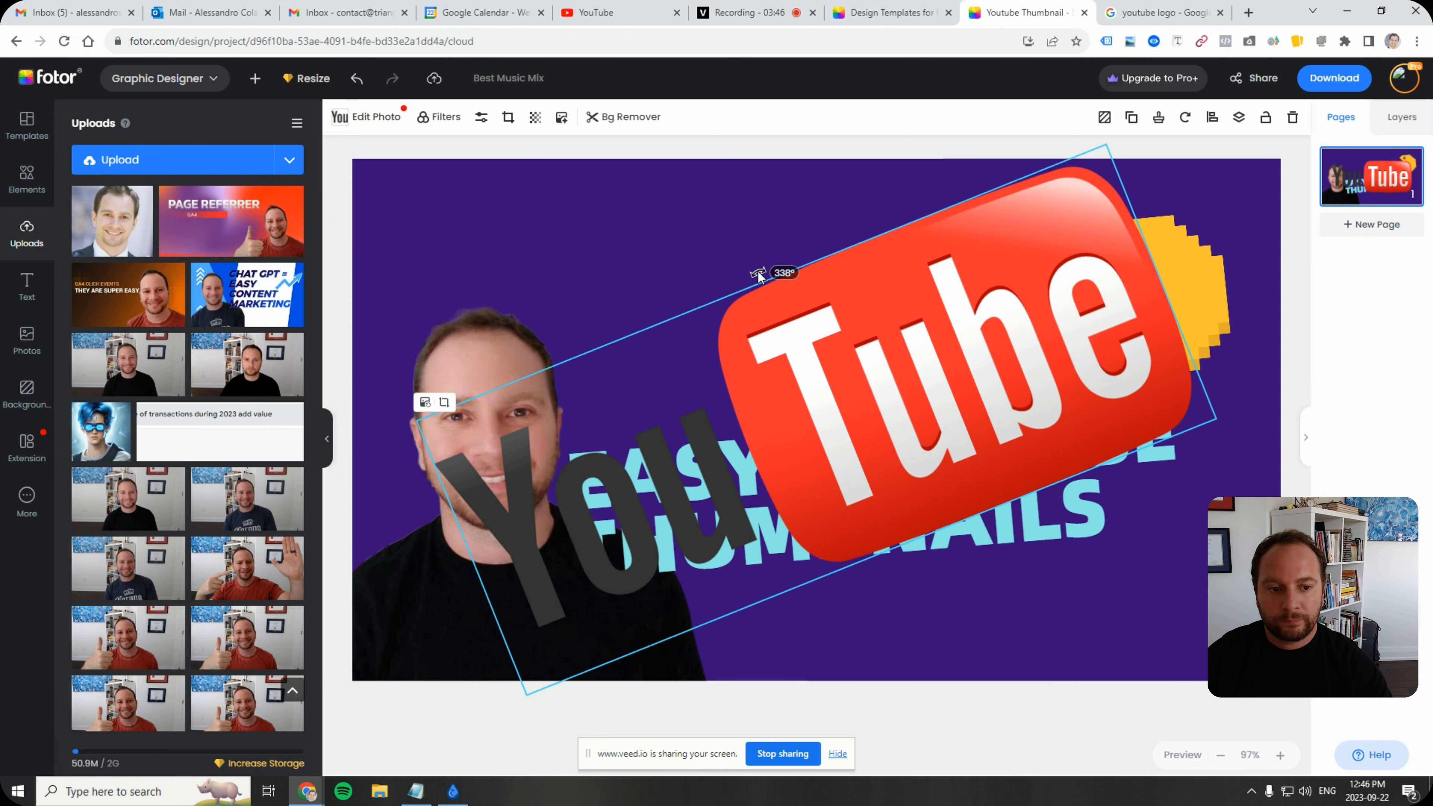
{"action": "left_click_drag", "start_coordinate": [1216, 409], "coordinate": [1193, 419]}
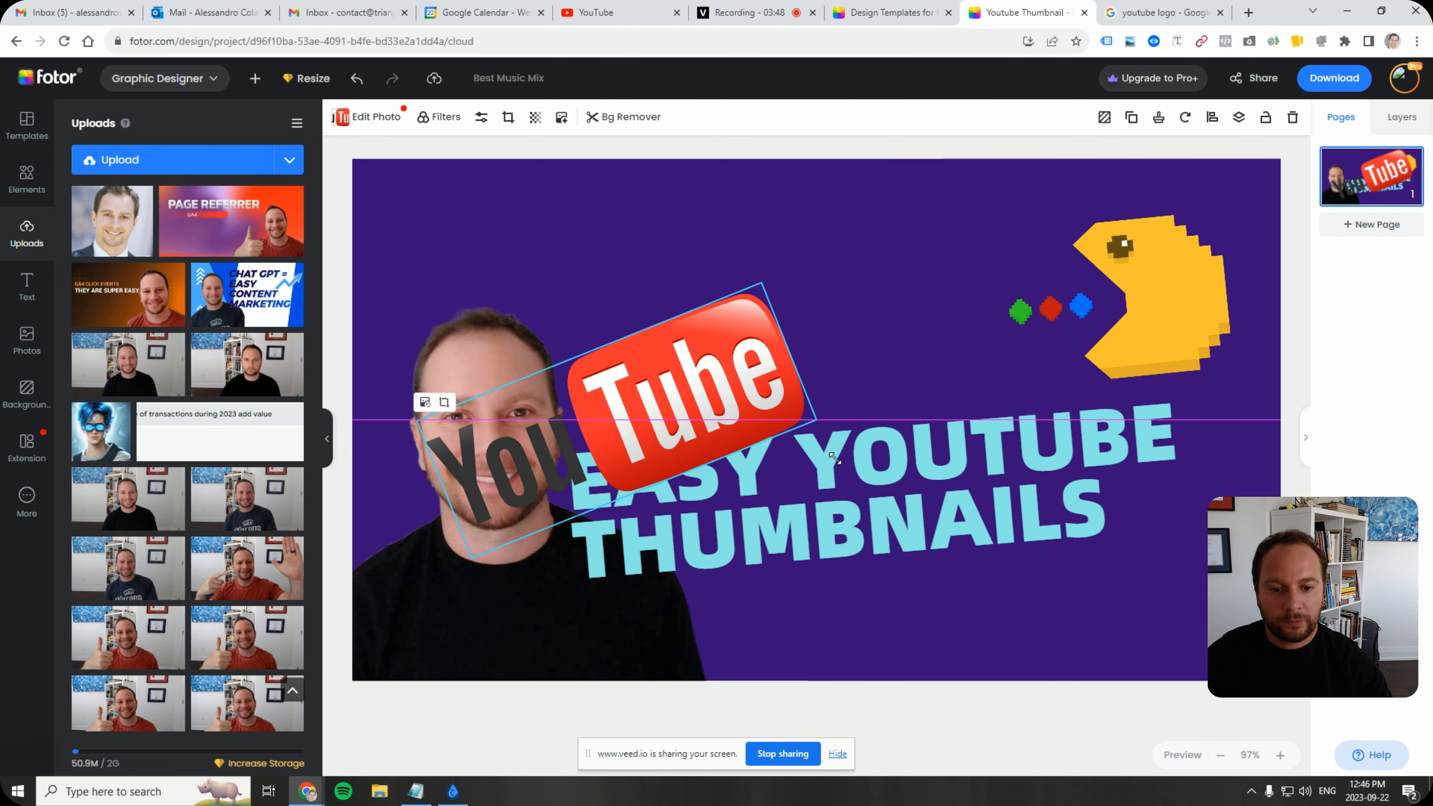
{"action": "left_click_drag", "start_coordinate": [834, 458], "coordinate": [834, 457]}
{"action": "left_click_drag", "start_coordinate": [737, 345], "coordinate": [905, 229]}
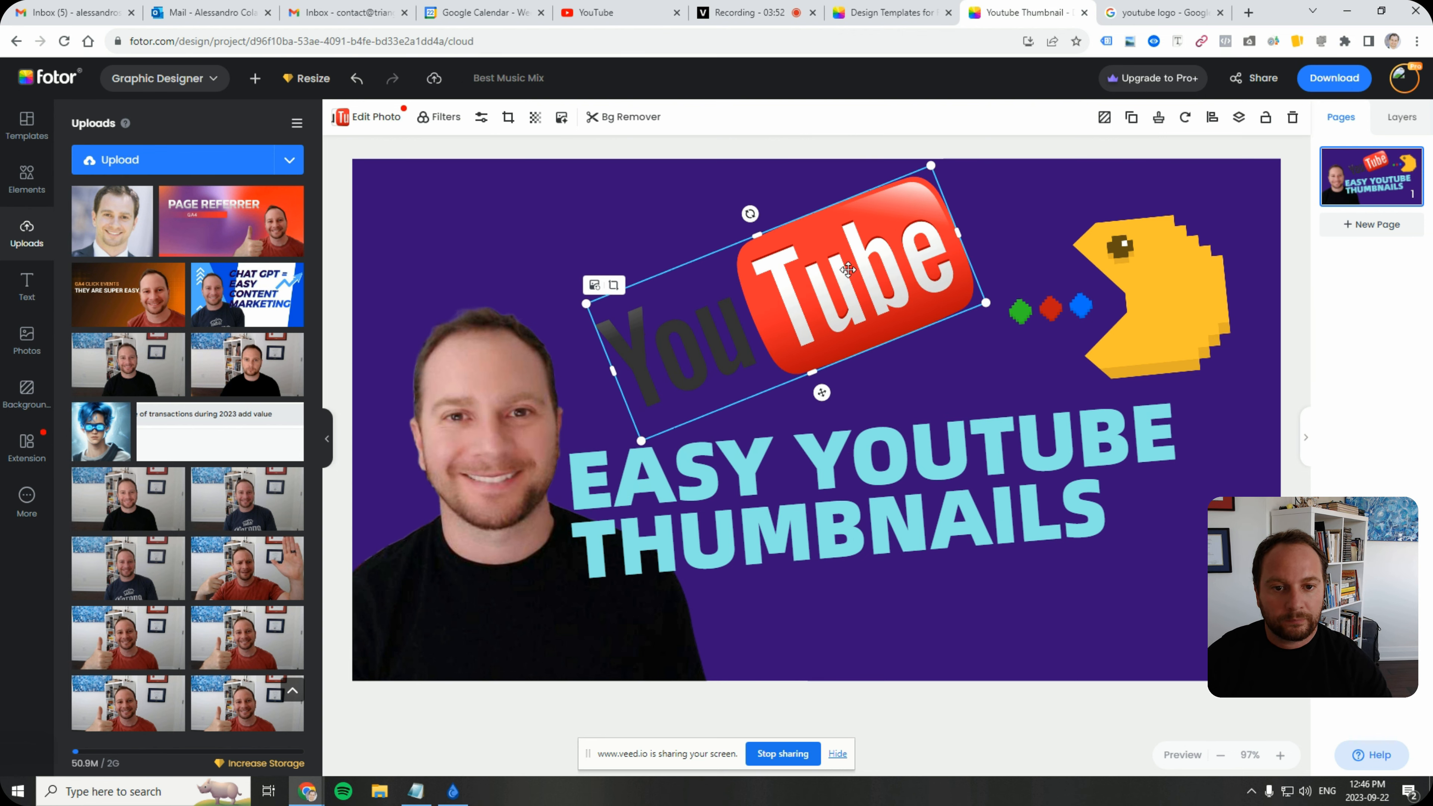
{"action": "left_click_drag", "start_coordinate": [750, 214], "coordinate": [782, 223]}
{"action": "left_click_drag", "start_coordinate": [794, 283], "coordinate": [804, 303]}
- Enlarge the portrait slightly from its upper corner
{"action": "left_click", "coordinate": [1101, 700]}
{"action": "left_click", "coordinate": [458, 464]}
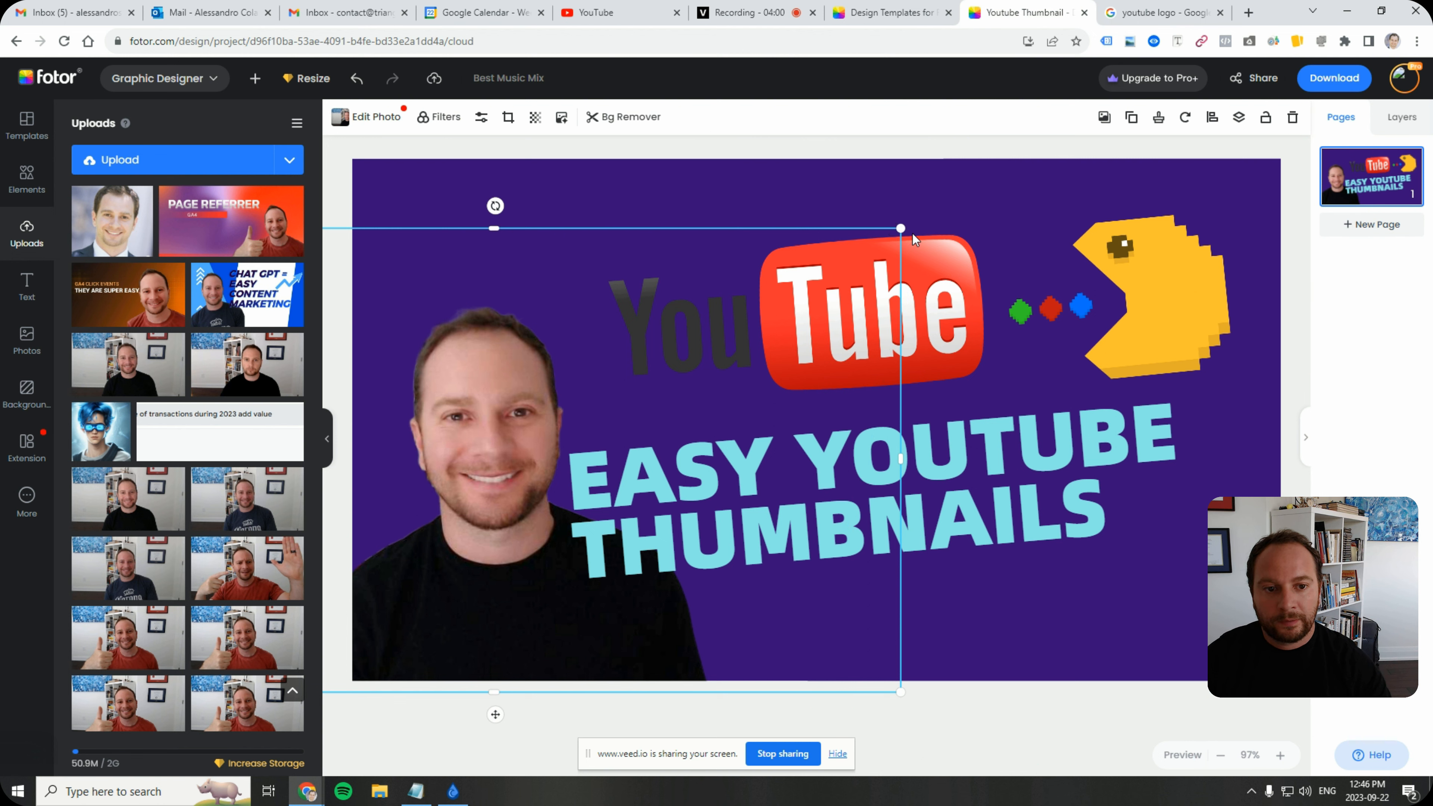
{"action": "mouse_move", "coordinate": [901, 228]}
{"action": "left_mouse_down"}
{"action": "mouse_move", "coordinate": [966, 191]}
{"action": "mouse_move", "coordinate": [905, 221]}
{"action": "left_mouse_up"}
- Change the thumbnail background and the slanted purple shape behind the Pac-Man figure to white (#ffffff)
{"action": "left_click", "coordinate": [914, 195]}
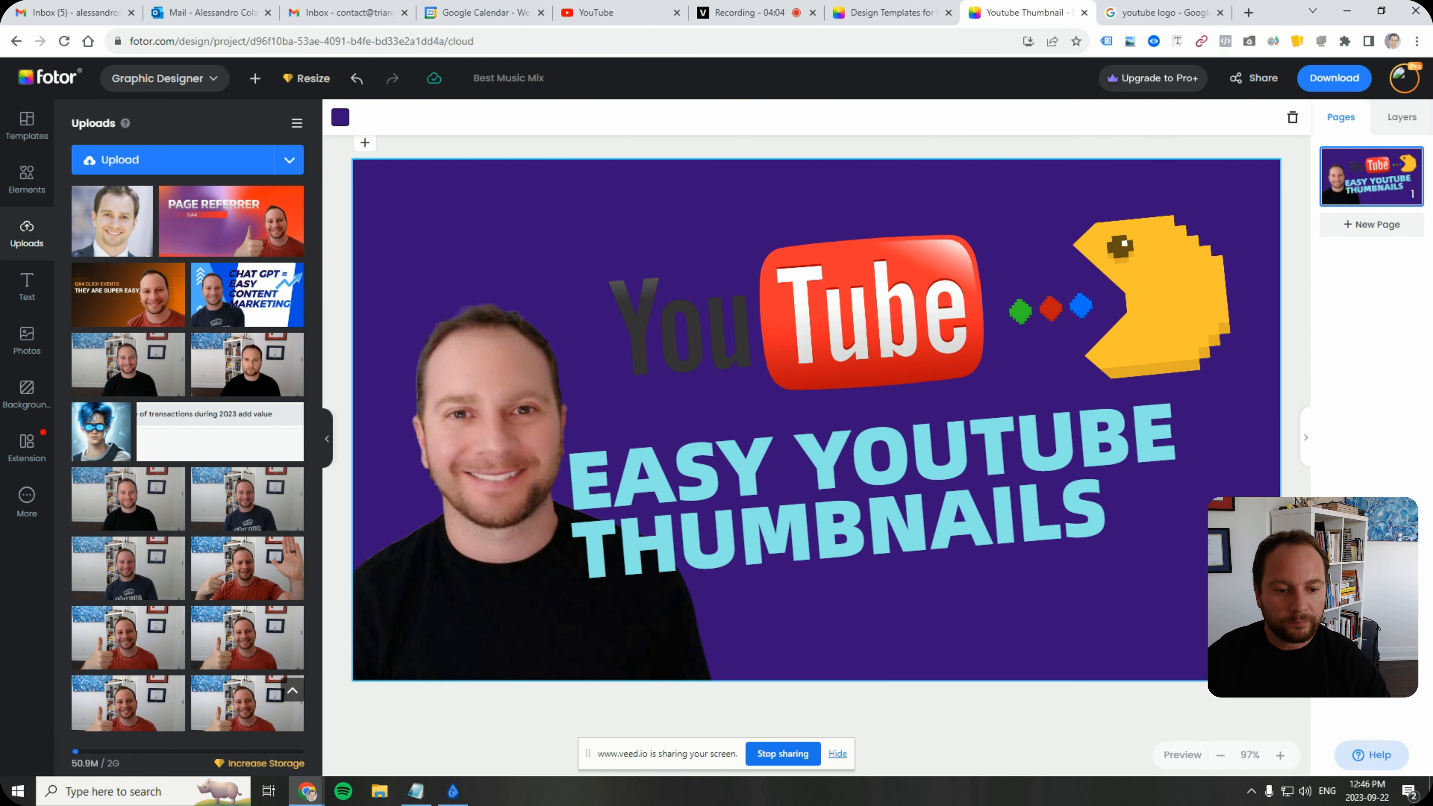
{"action": "left_click", "coordinate": [340, 117]}
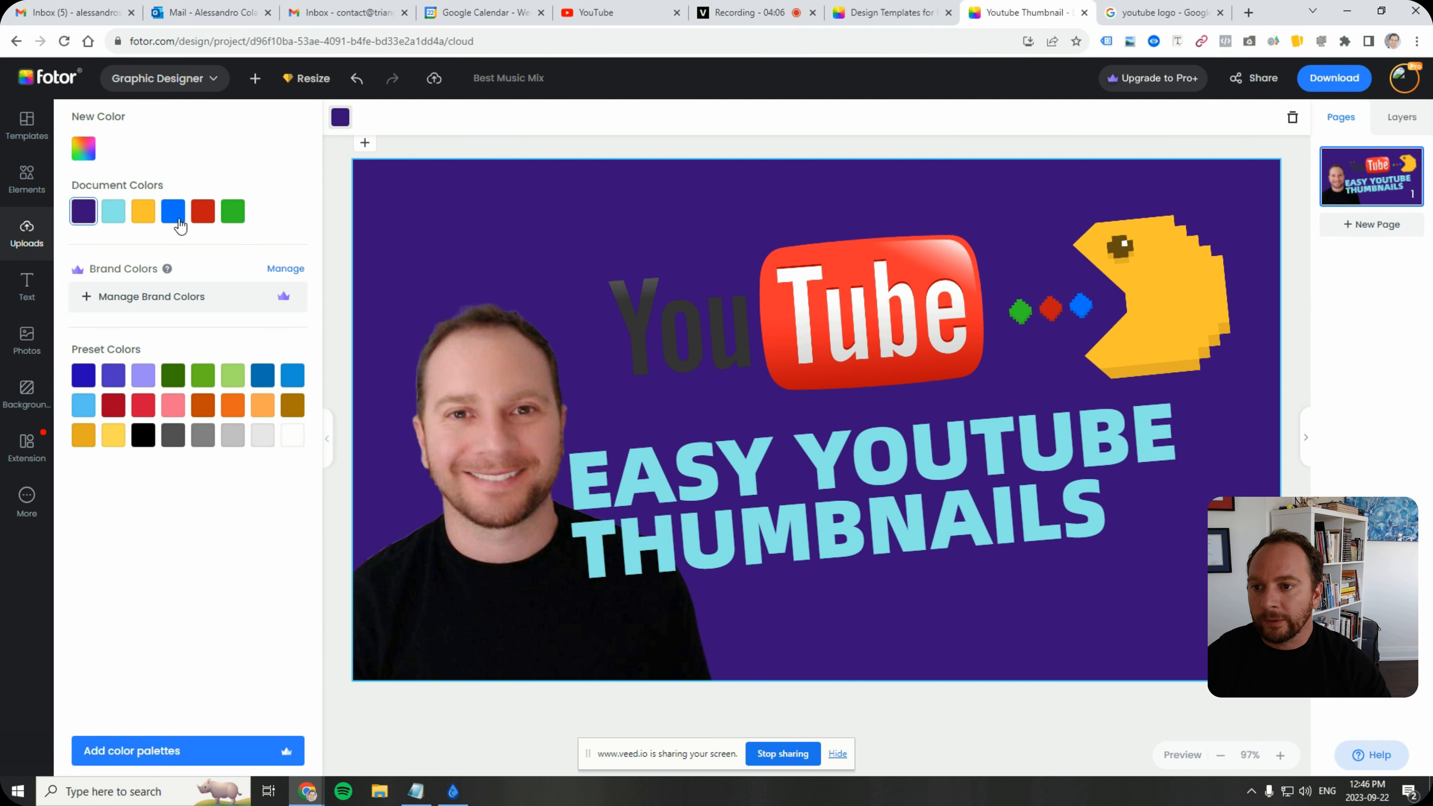
{"action": "left_click", "coordinate": [292, 436]}
{"action": "left_click", "coordinate": [1189, 650]}
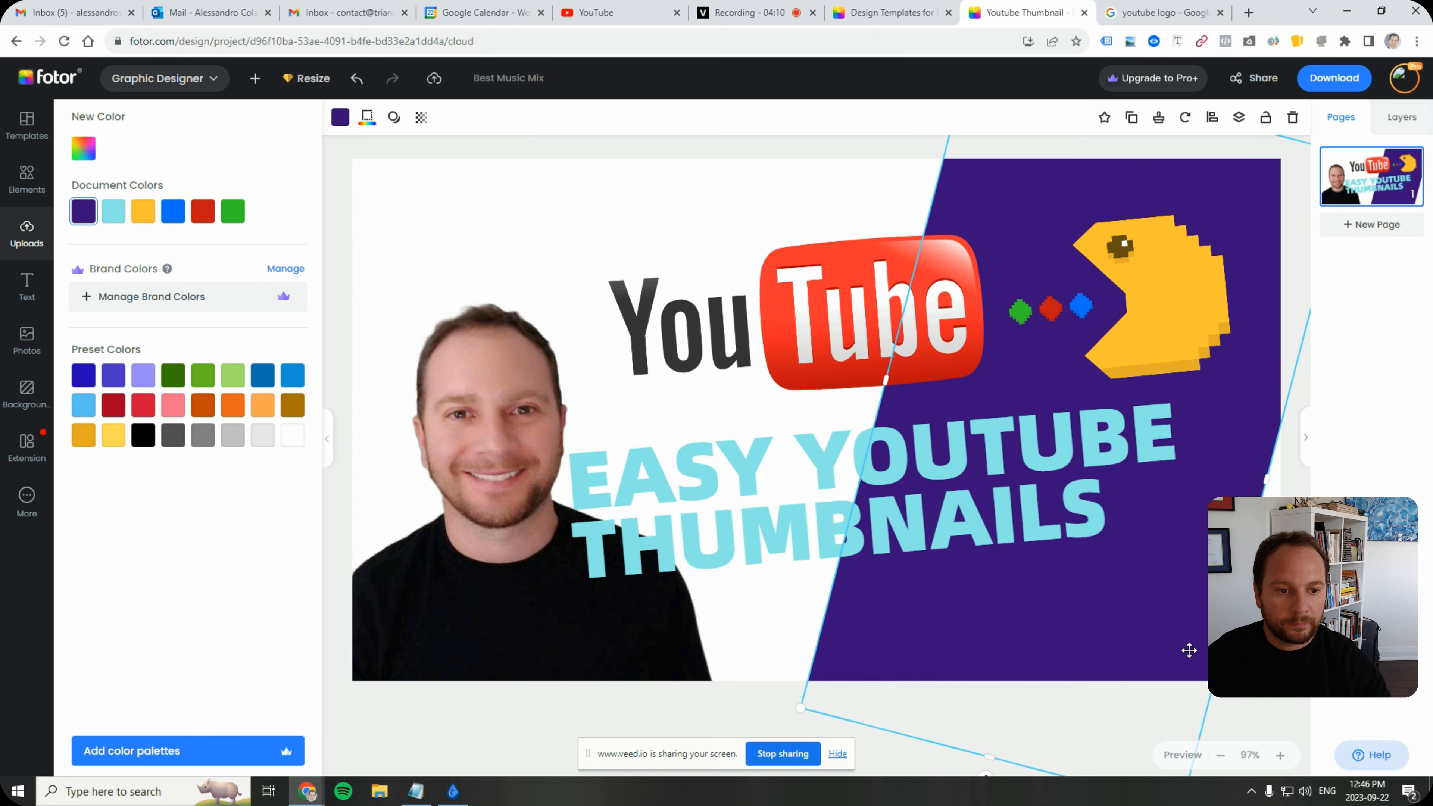
{"action": "left_click", "coordinate": [286, 436]}
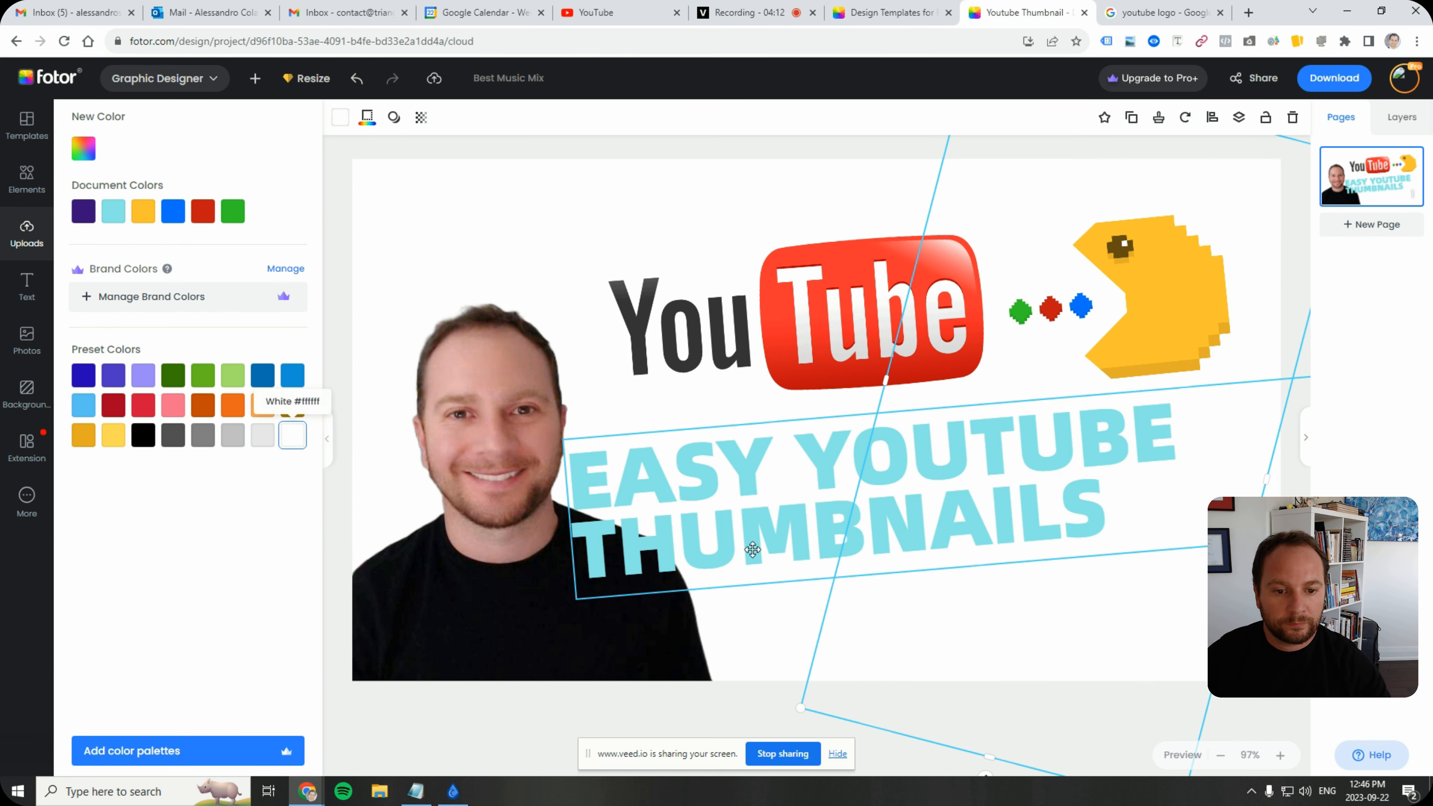
- Try two red shades on the whole headline, and settle on the yellow document color #fdc232
{"action": "left_click", "coordinate": [642, 547]}
{"action": "triple_click", "coordinate": [642, 548]}
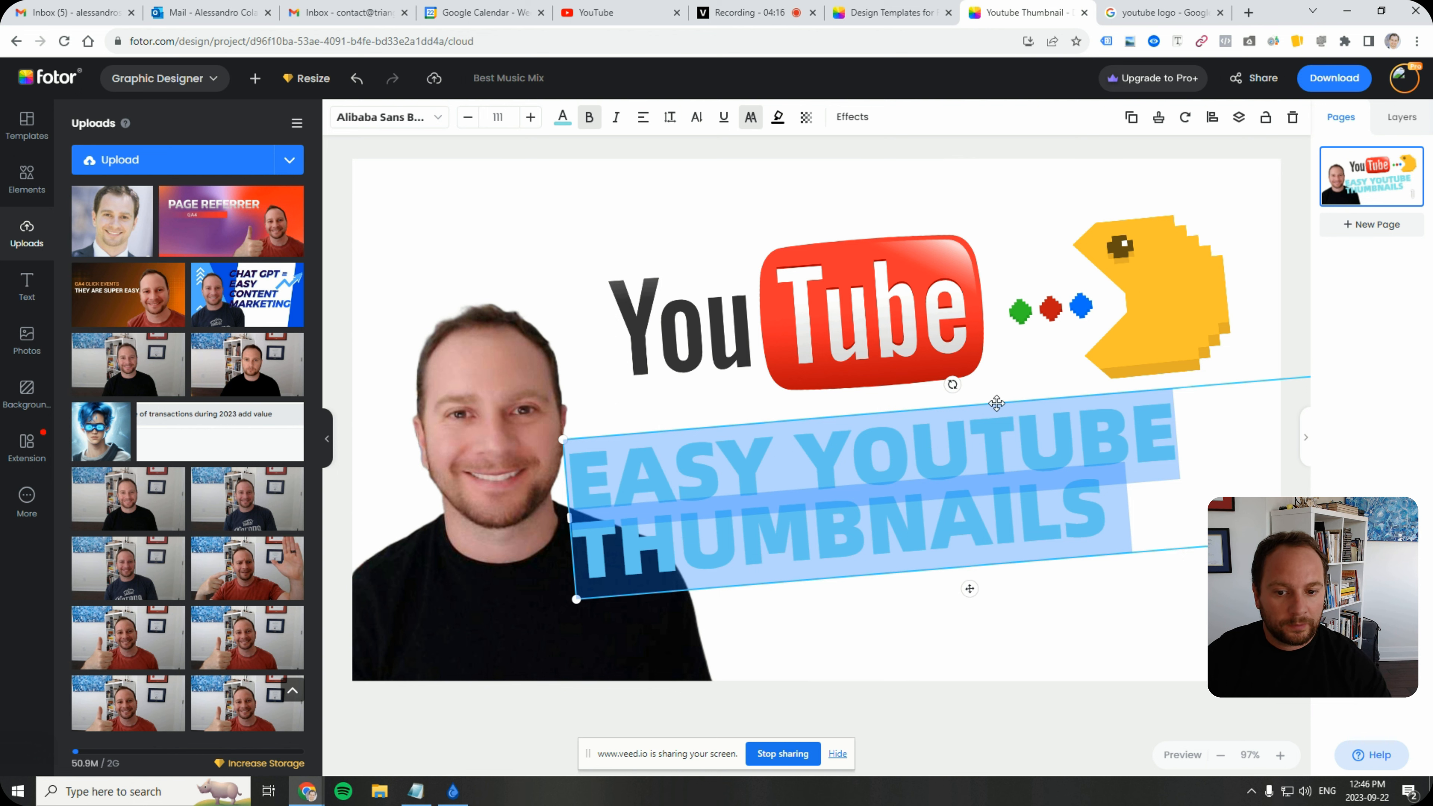
{"action": "left_click", "coordinate": [562, 126]}
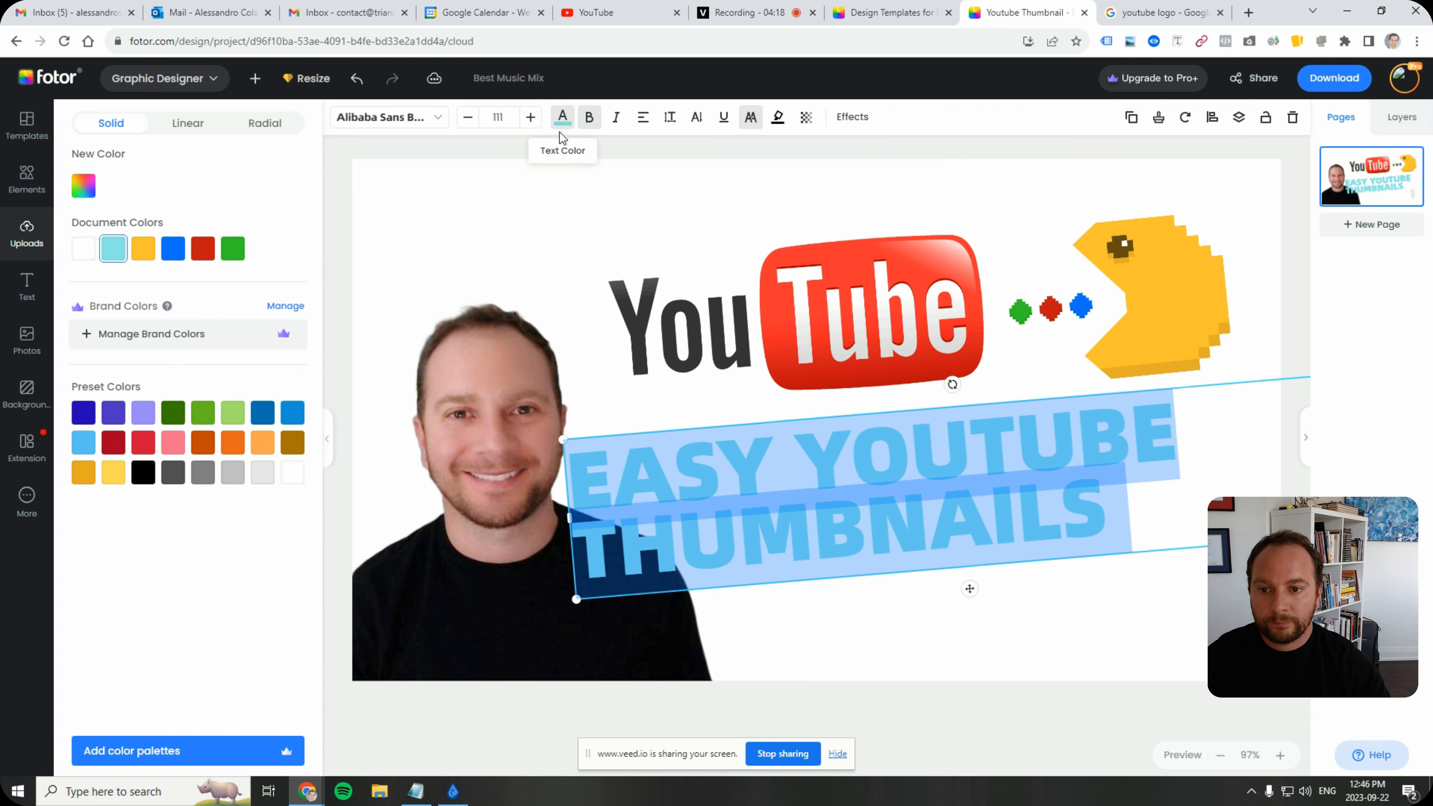
{"action": "left_click", "coordinate": [113, 447]}
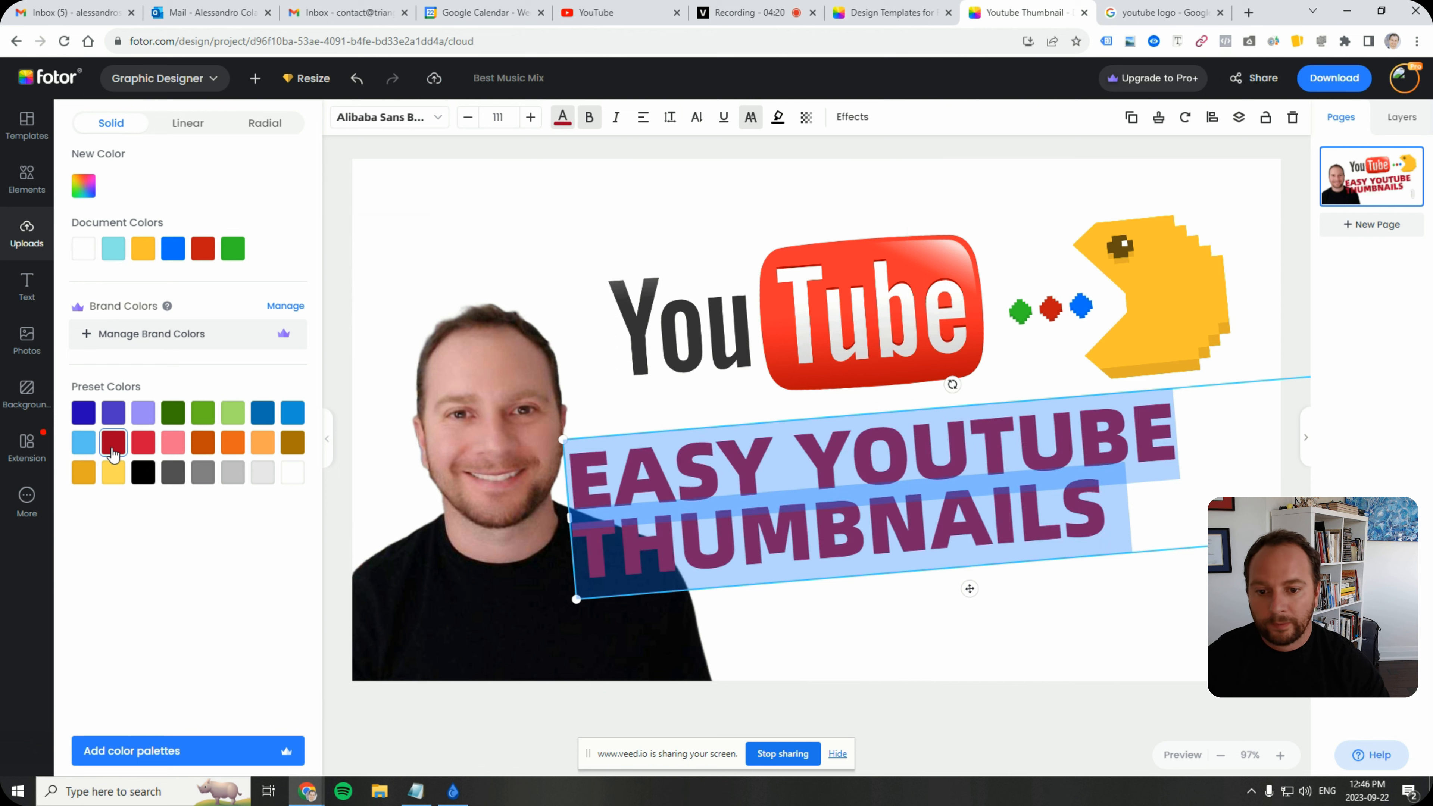
{"action": "left_click", "coordinate": [203, 446]}
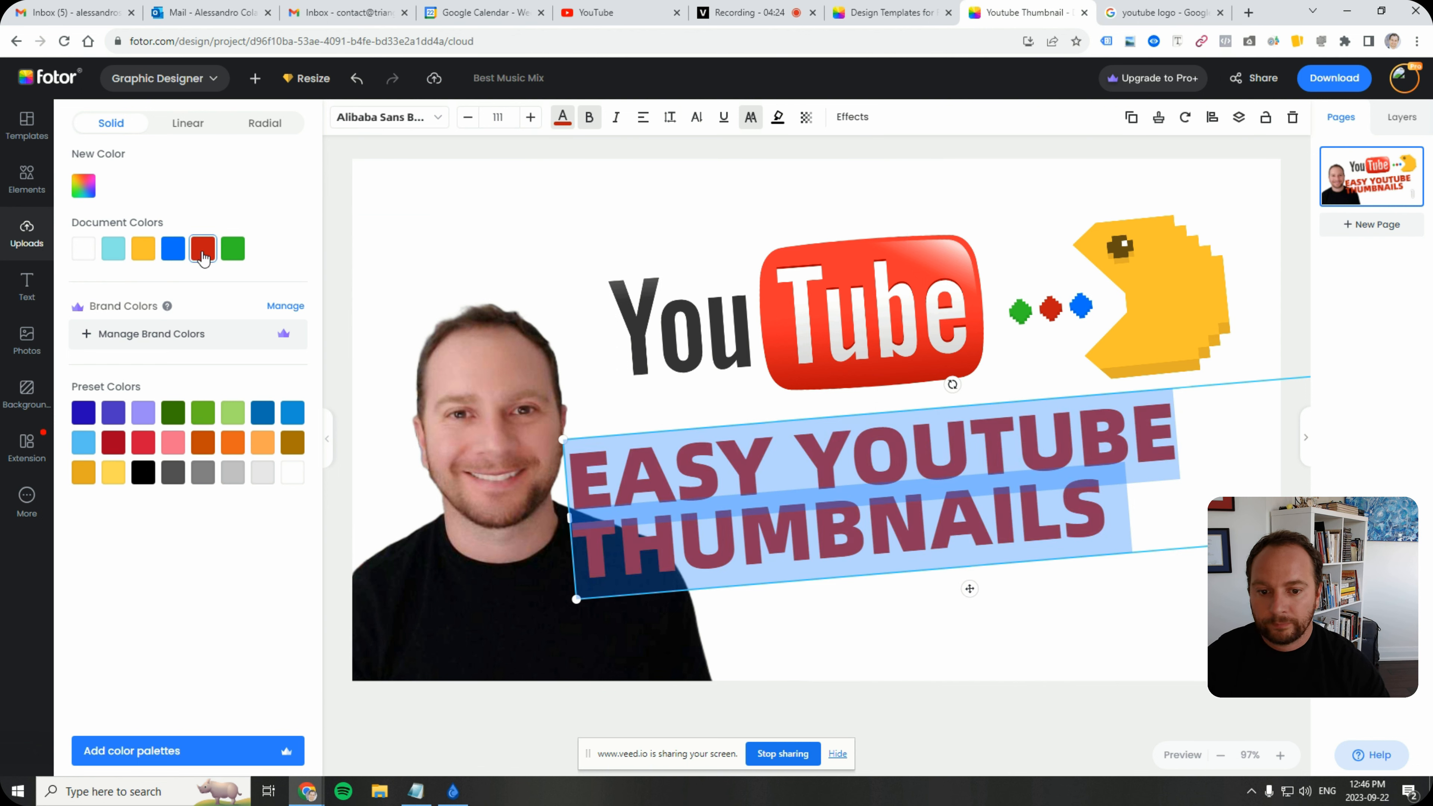
{"action": "left_click", "coordinate": [141, 253]}
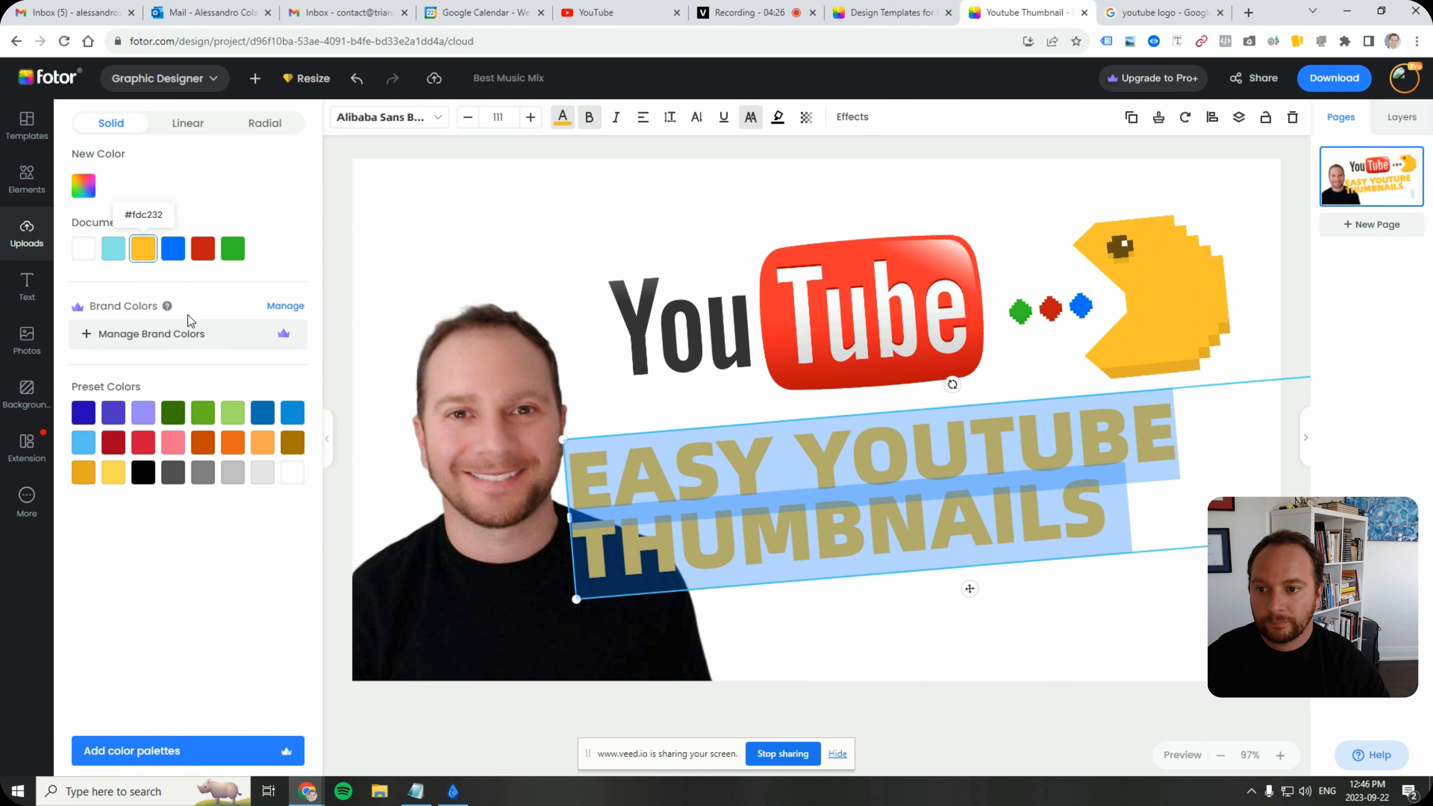
{"action": "left_click", "coordinate": [403, 455]}
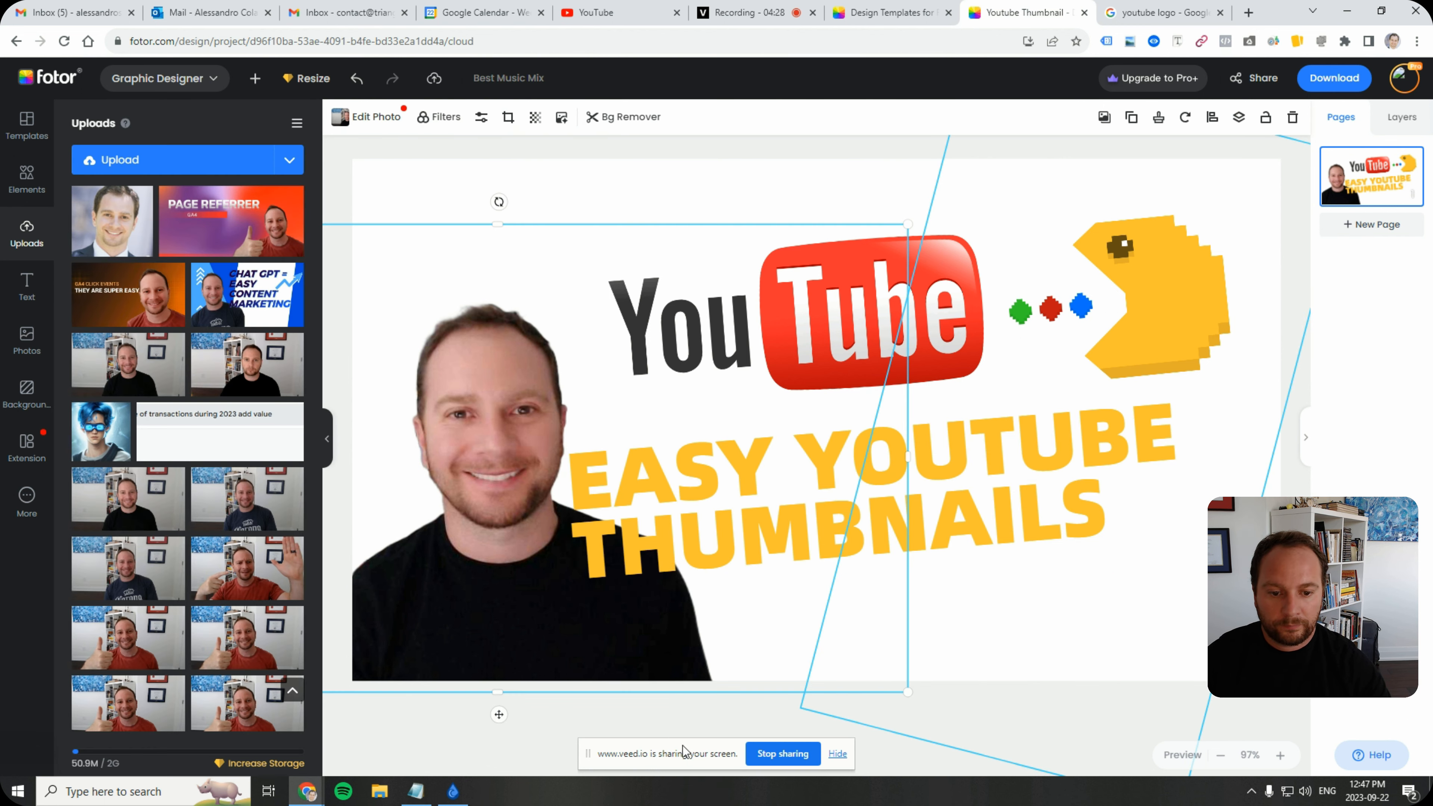
- Recolor only the word "YOUTUBE" in the headline with the red document color
{"action": "left_click", "coordinate": [683, 712]}
{"action": "left_click", "coordinate": [885, 477]}
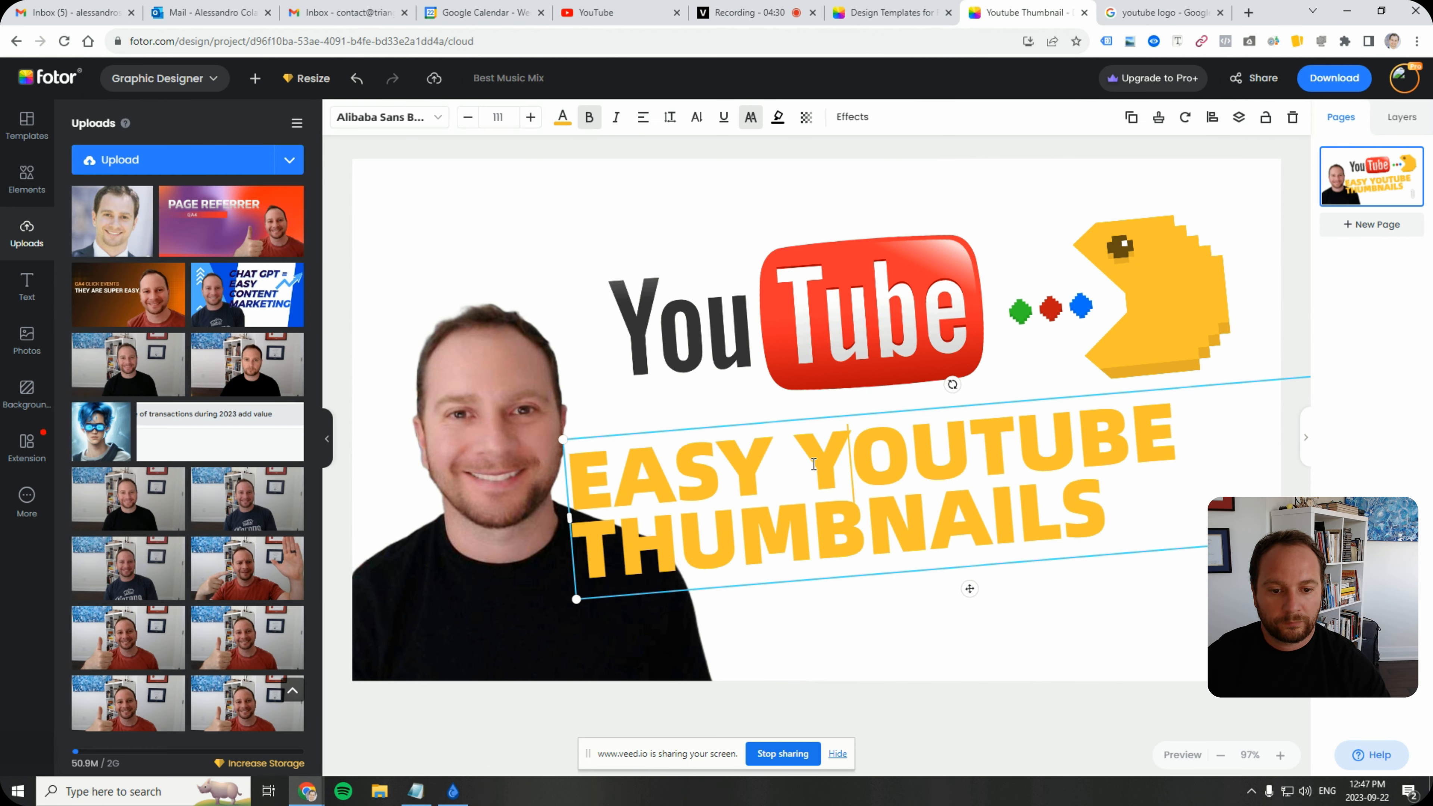
{"action": "left_click_drag", "start_coordinate": [796, 467], "coordinate": [1161, 426]}
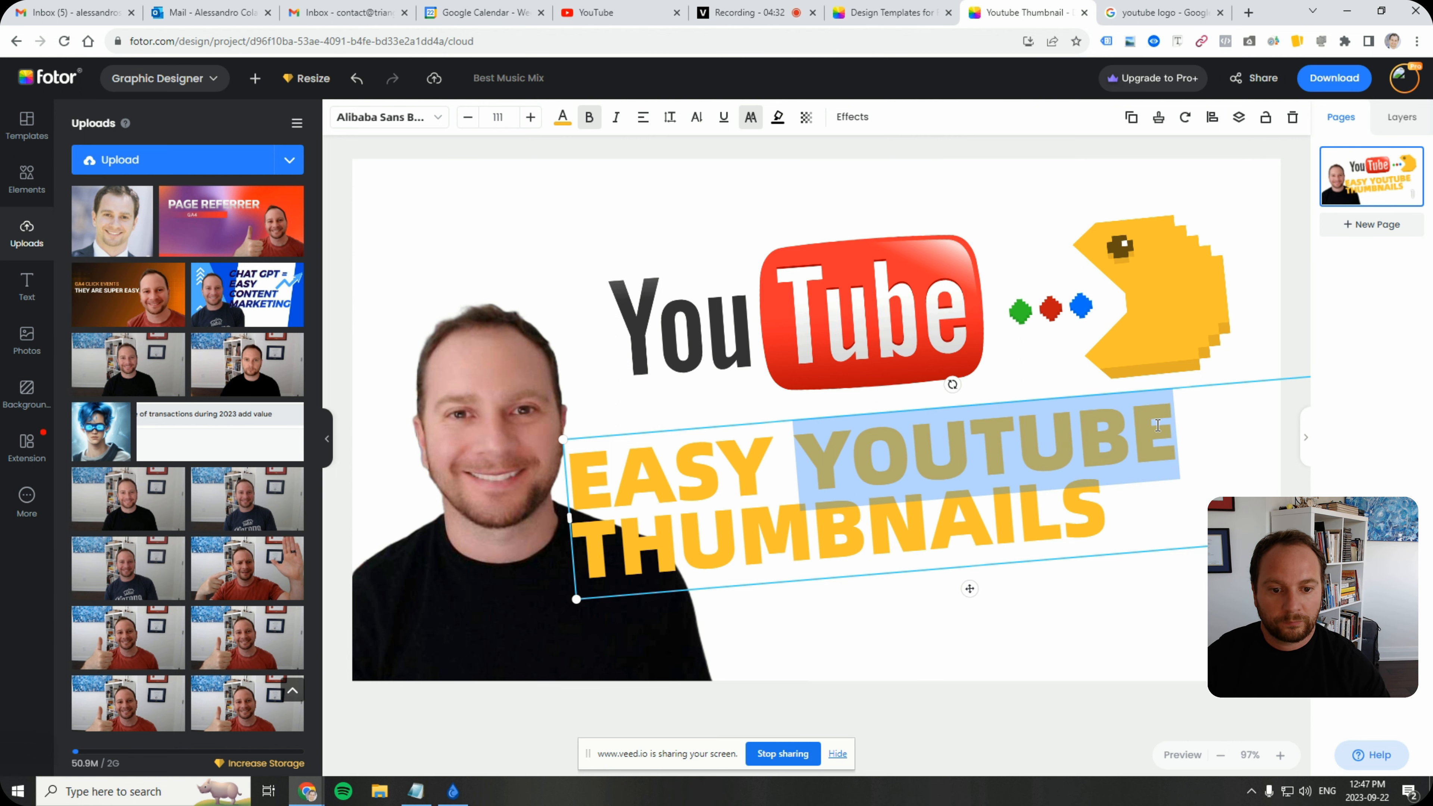
{"action": "left_click", "coordinate": [563, 117]}
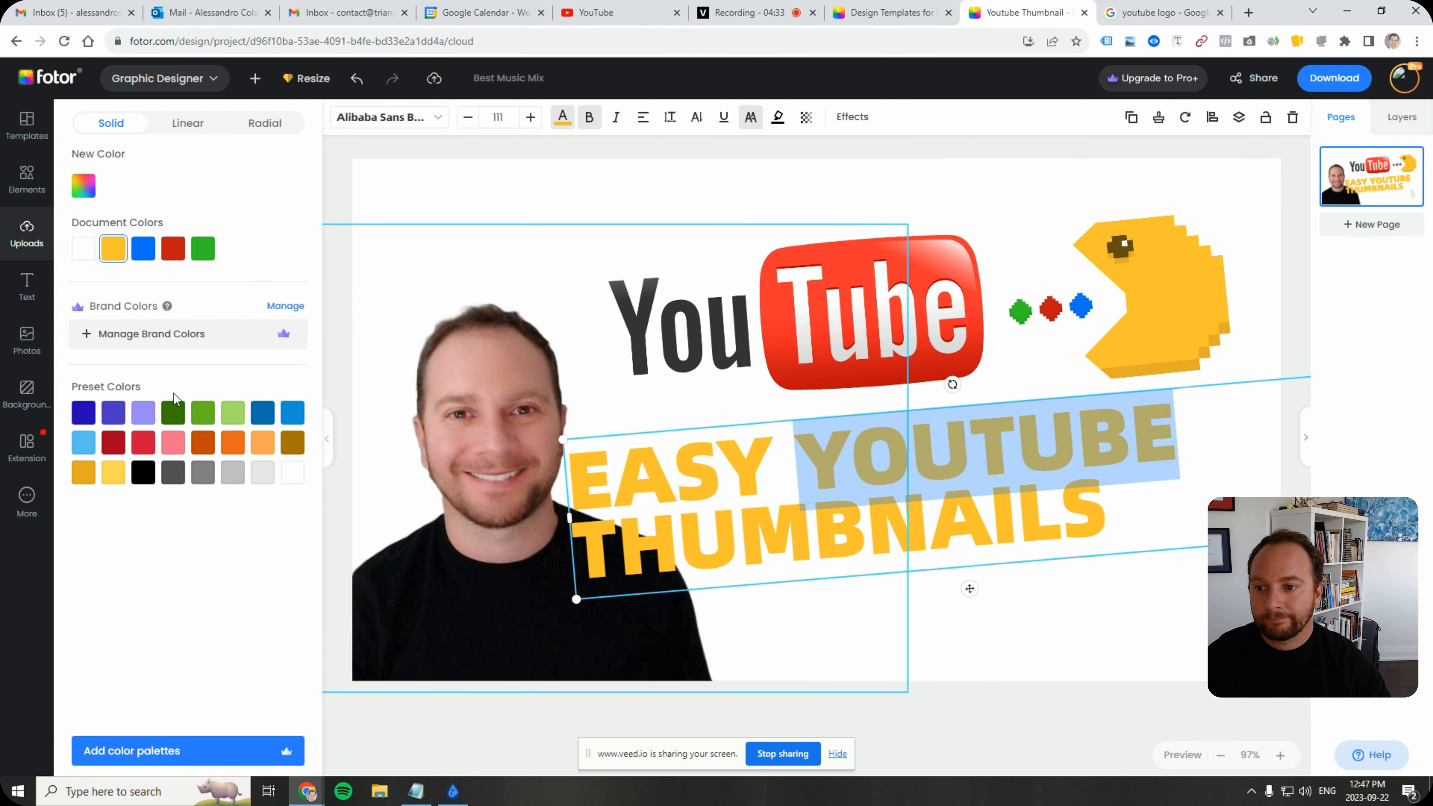
{"action": "left_click", "coordinate": [175, 249]}
{"action": "left_click", "coordinate": [668, 720]}
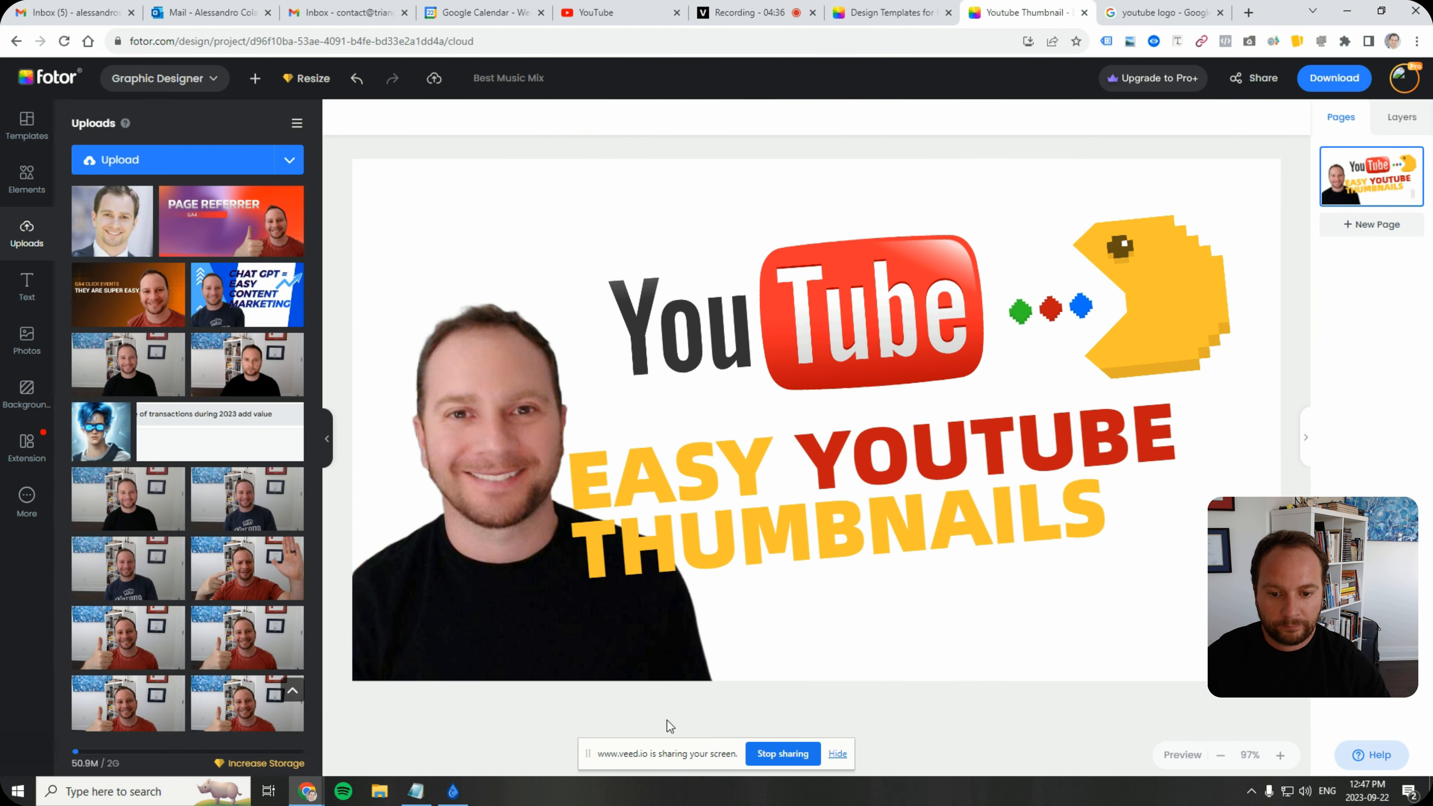
- Recolor the word "THUMBNAILS" in the headline with the blue document color
{"action": "left_click", "coordinate": [715, 536]}
{"action": "left_click", "coordinate": [714, 537]}
{"action": "double_click", "coordinate": [715, 537]}
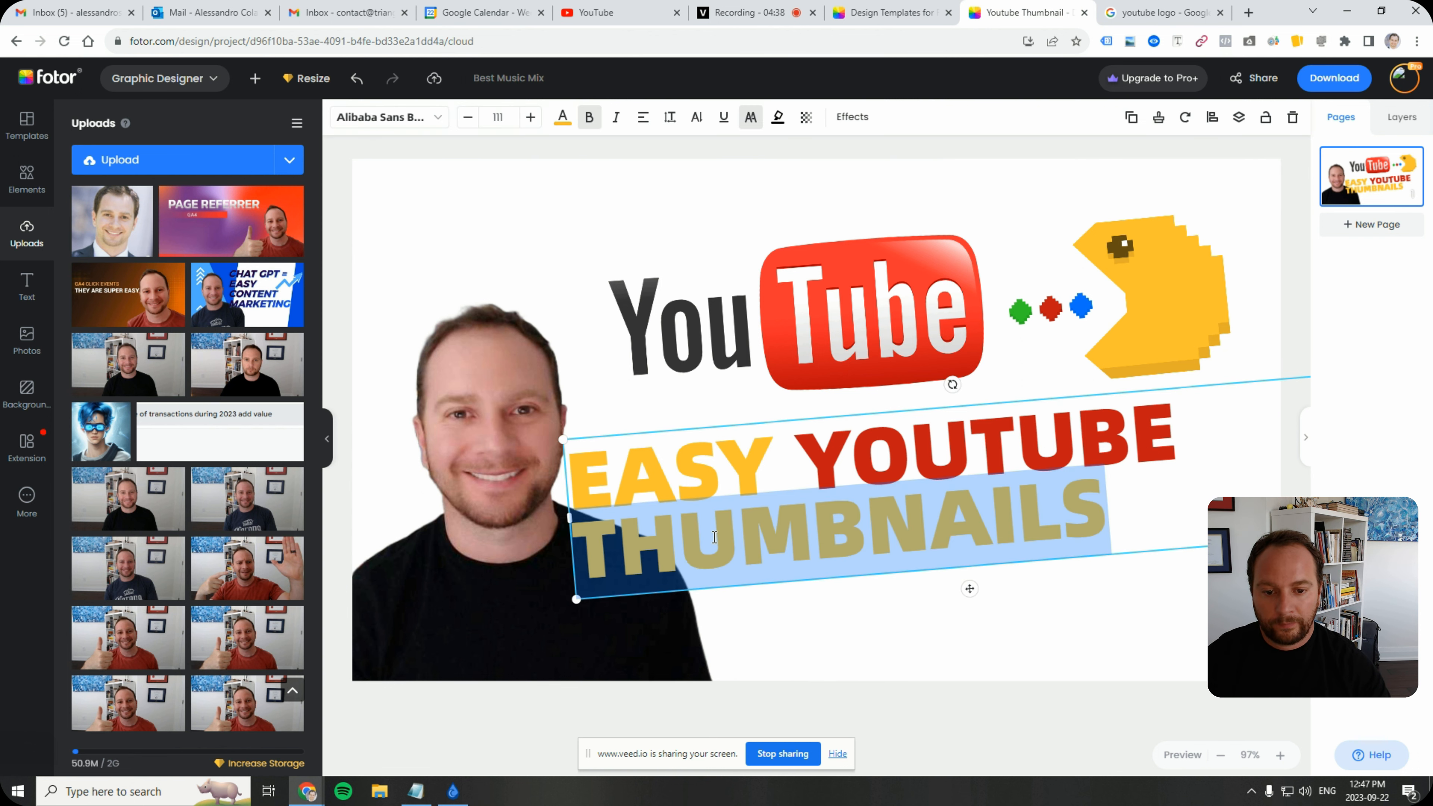
{"action": "left_click", "coordinate": [565, 118]}
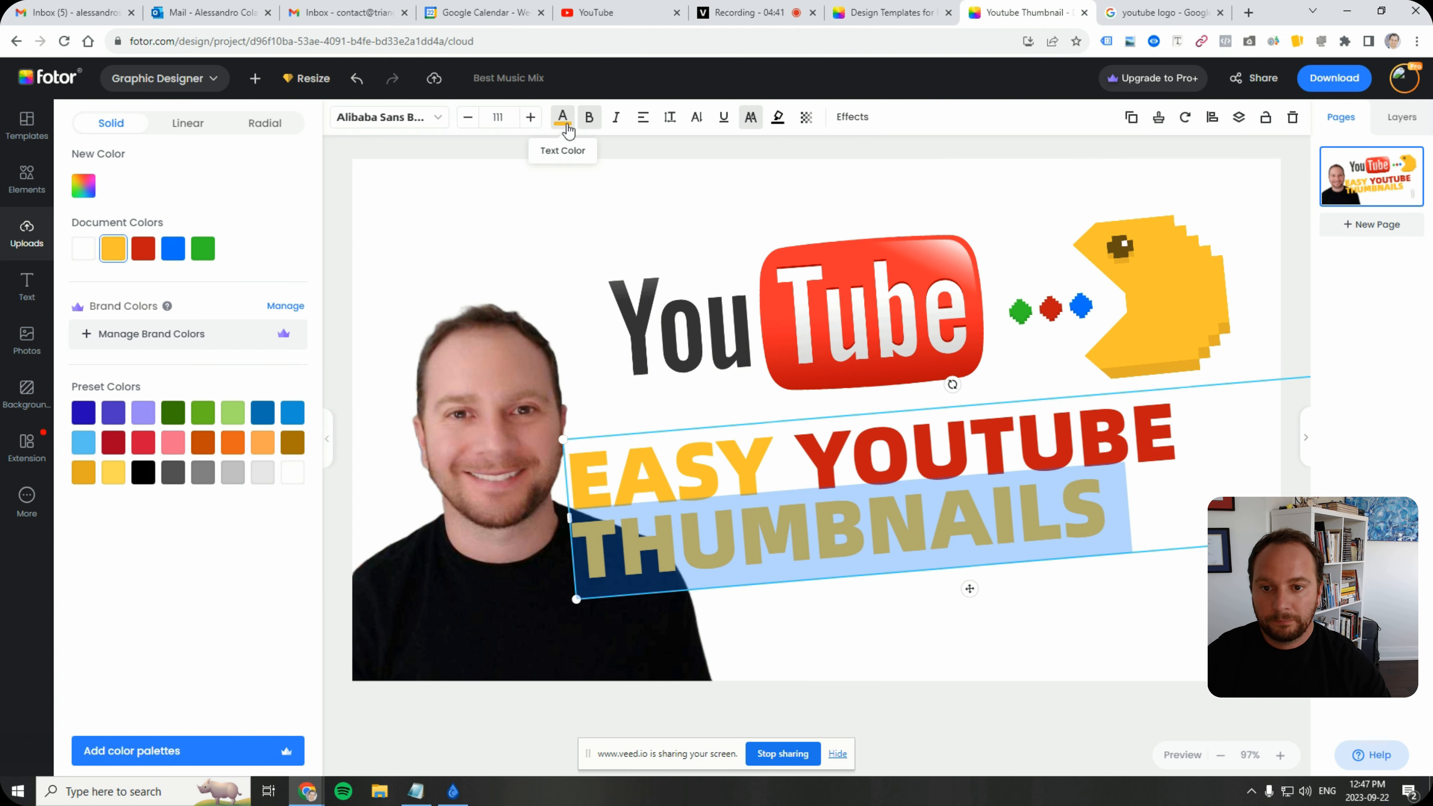
{"action": "left_click", "coordinate": [173, 249]}
{"action": "left_click", "coordinate": [708, 706]}
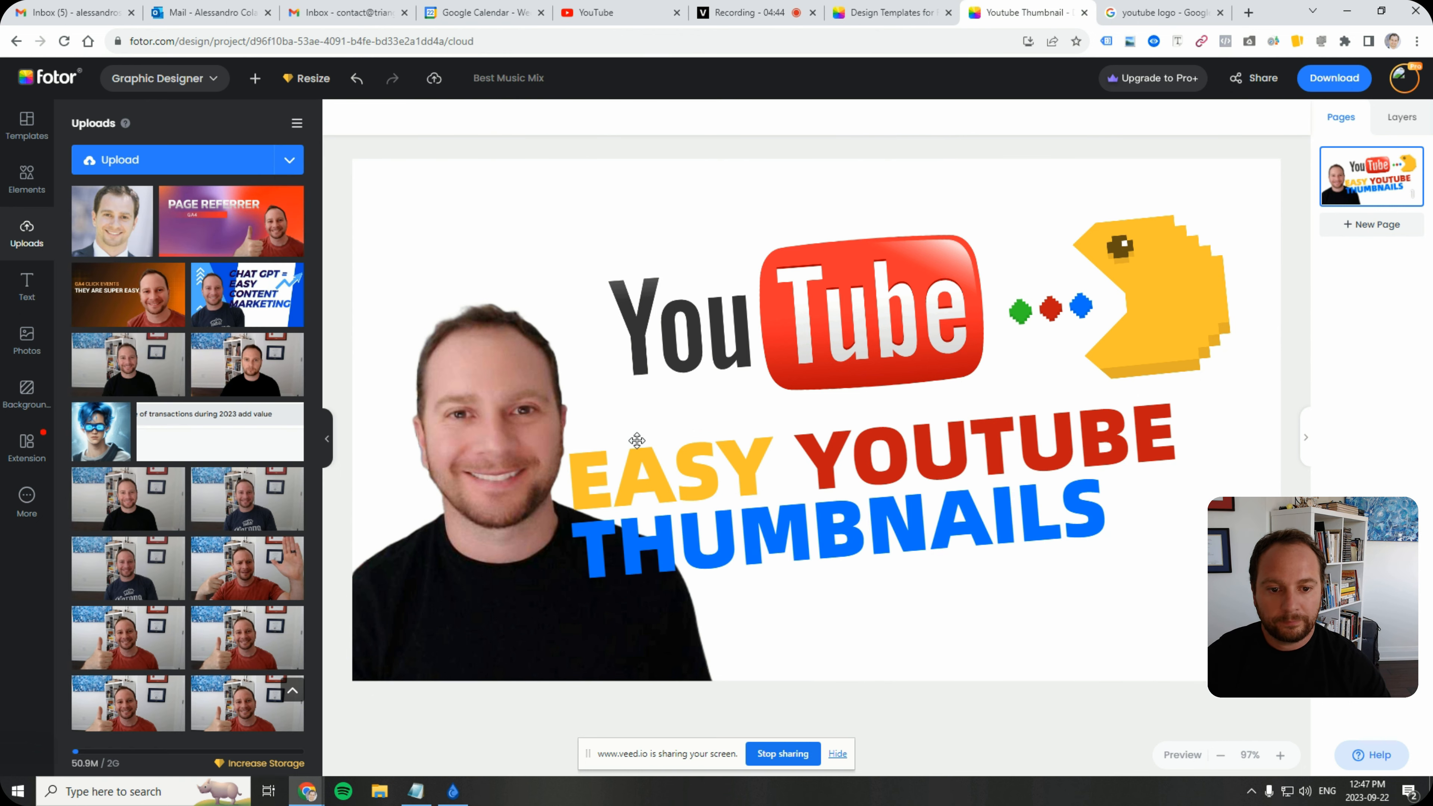
- Move the Pac-Man figure with its dots and the YouTube logo slightly up, away from the headline
{"action": "left_click_drag", "start_coordinate": [1155, 278], "coordinate": [1154, 253]}
{"action": "left_click_drag", "start_coordinate": [939, 309], "coordinate": [939, 295]}
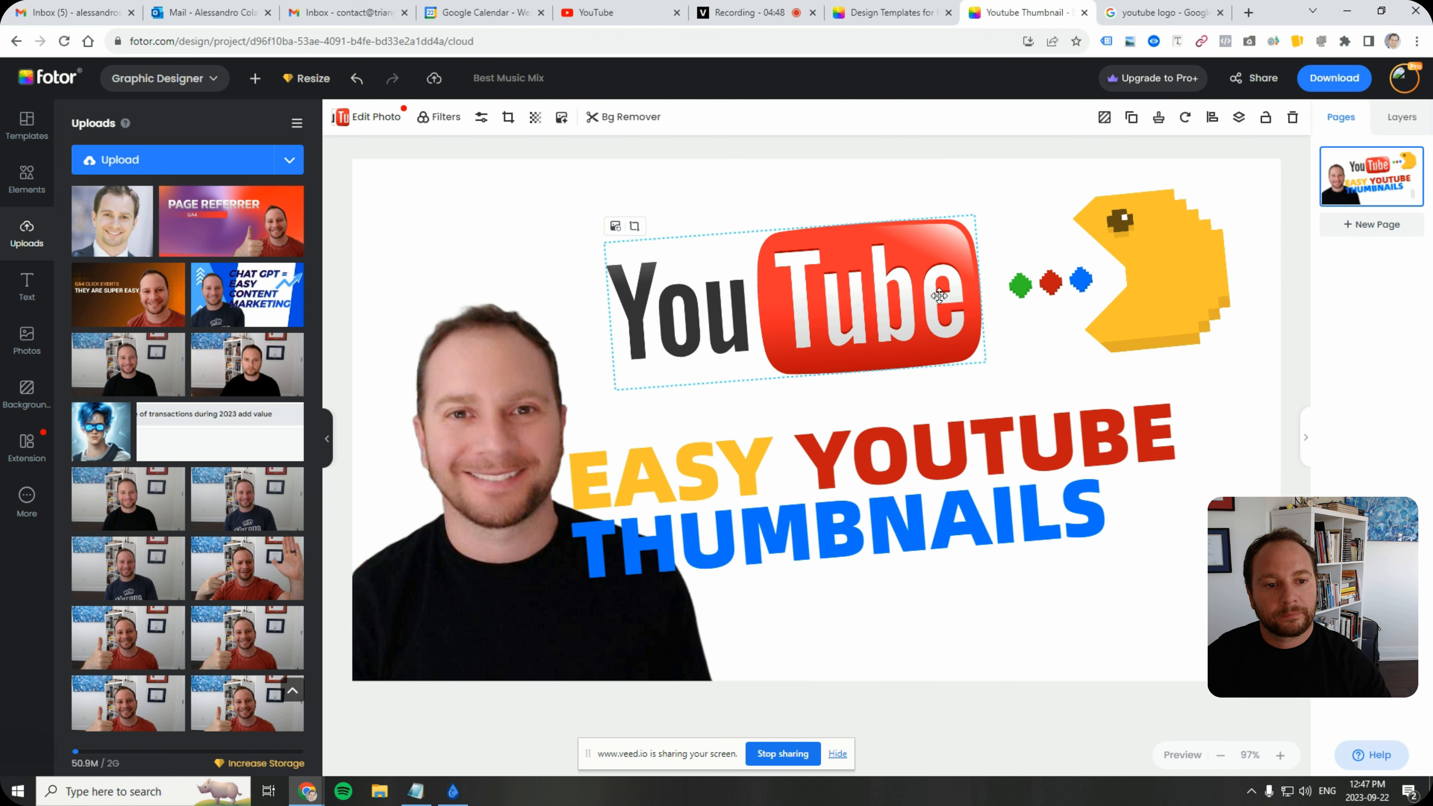
{"action": "left_click", "coordinate": [723, 587]}
{"action": "left_click", "coordinate": [547, 672]}
{"action": "left_click", "coordinate": [455, 754]}
{"action": "left_click", "coordinate": [474, 535]}
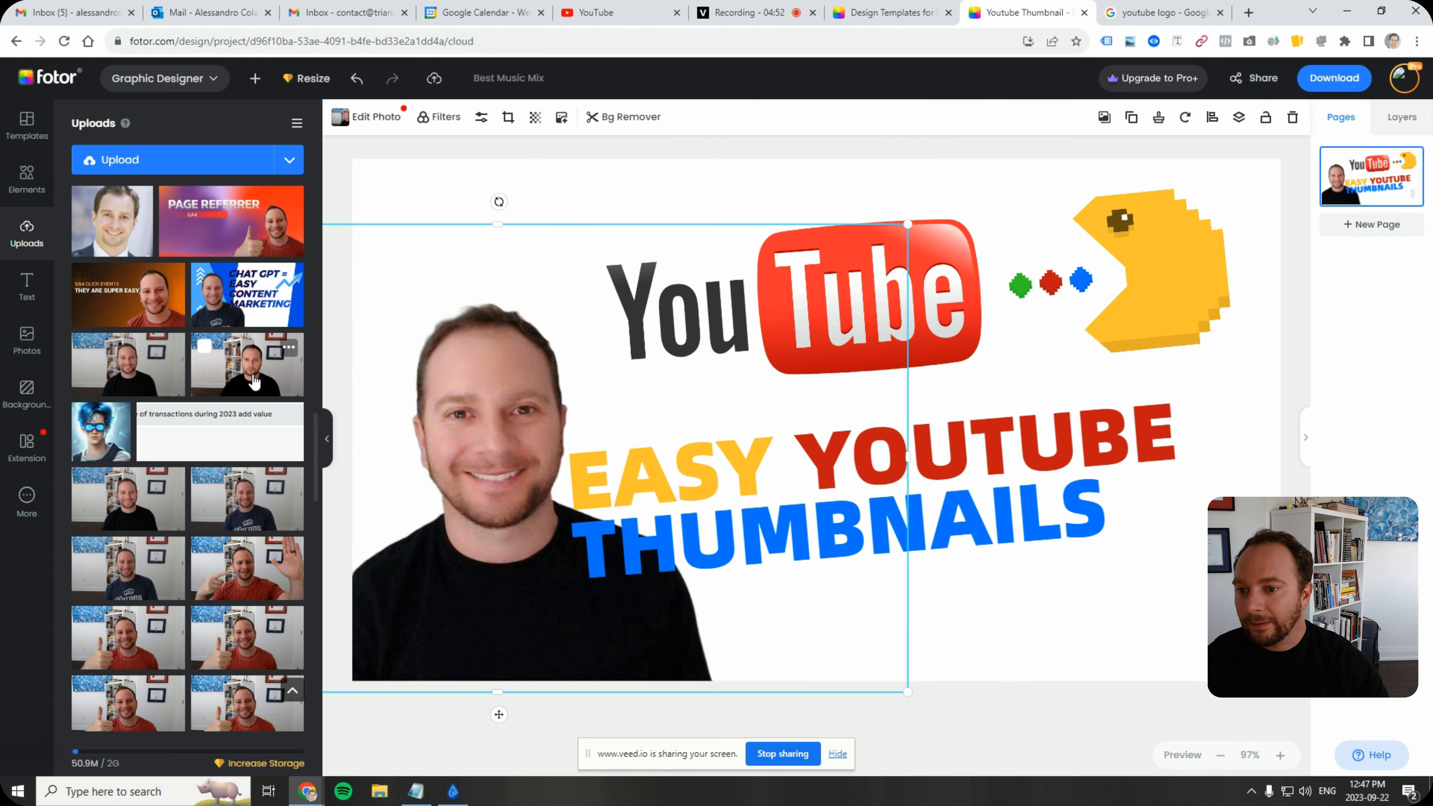
{"action": "scroll", "coordinate": [206, 486], "scroll_direction": "down", "scroll_amount": 10}
{"action": "scroll", "coordinate": [202, 601], "scroll_direction": "down", "scroll_amount": 10}
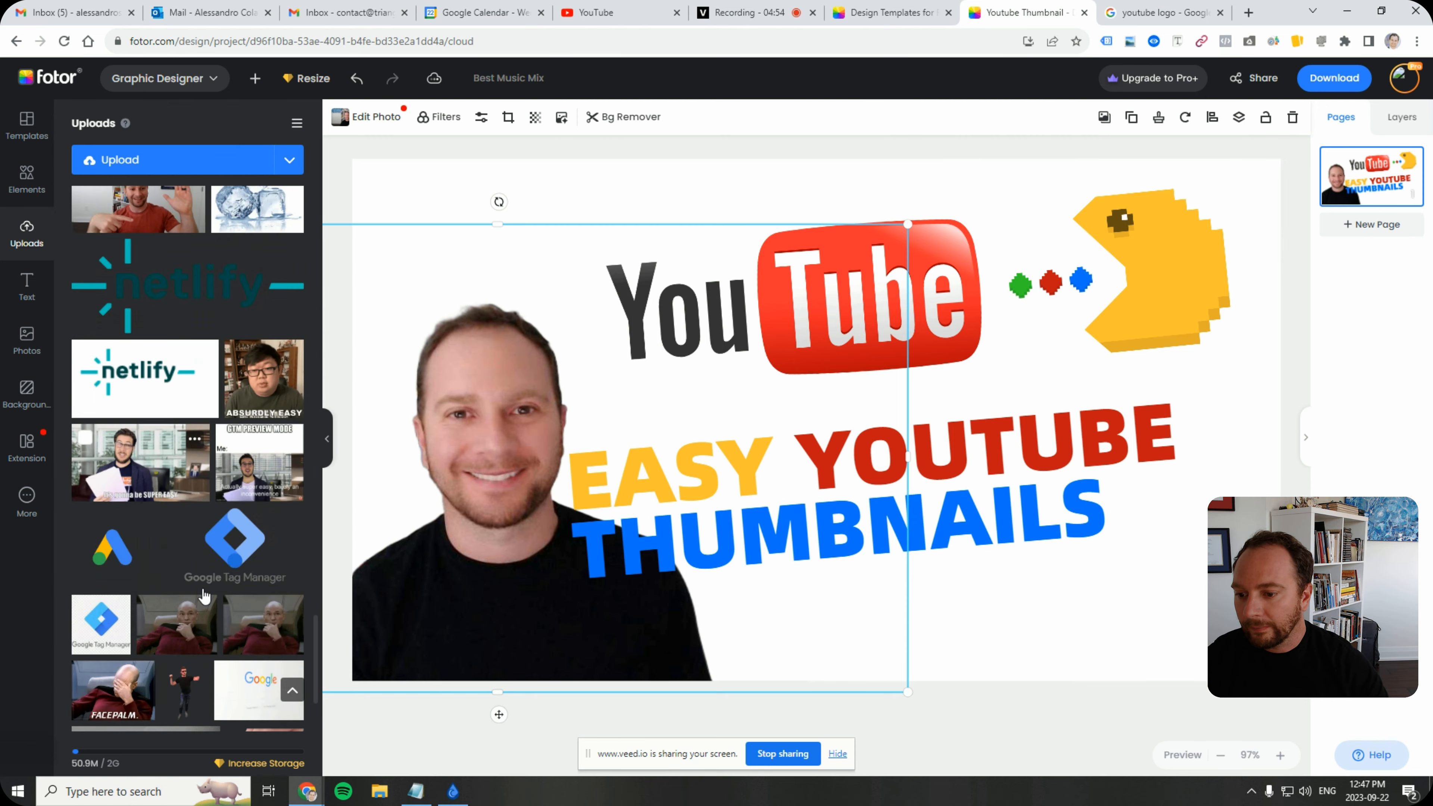
{"action": "left_click", "coordinate": [535, 710]}
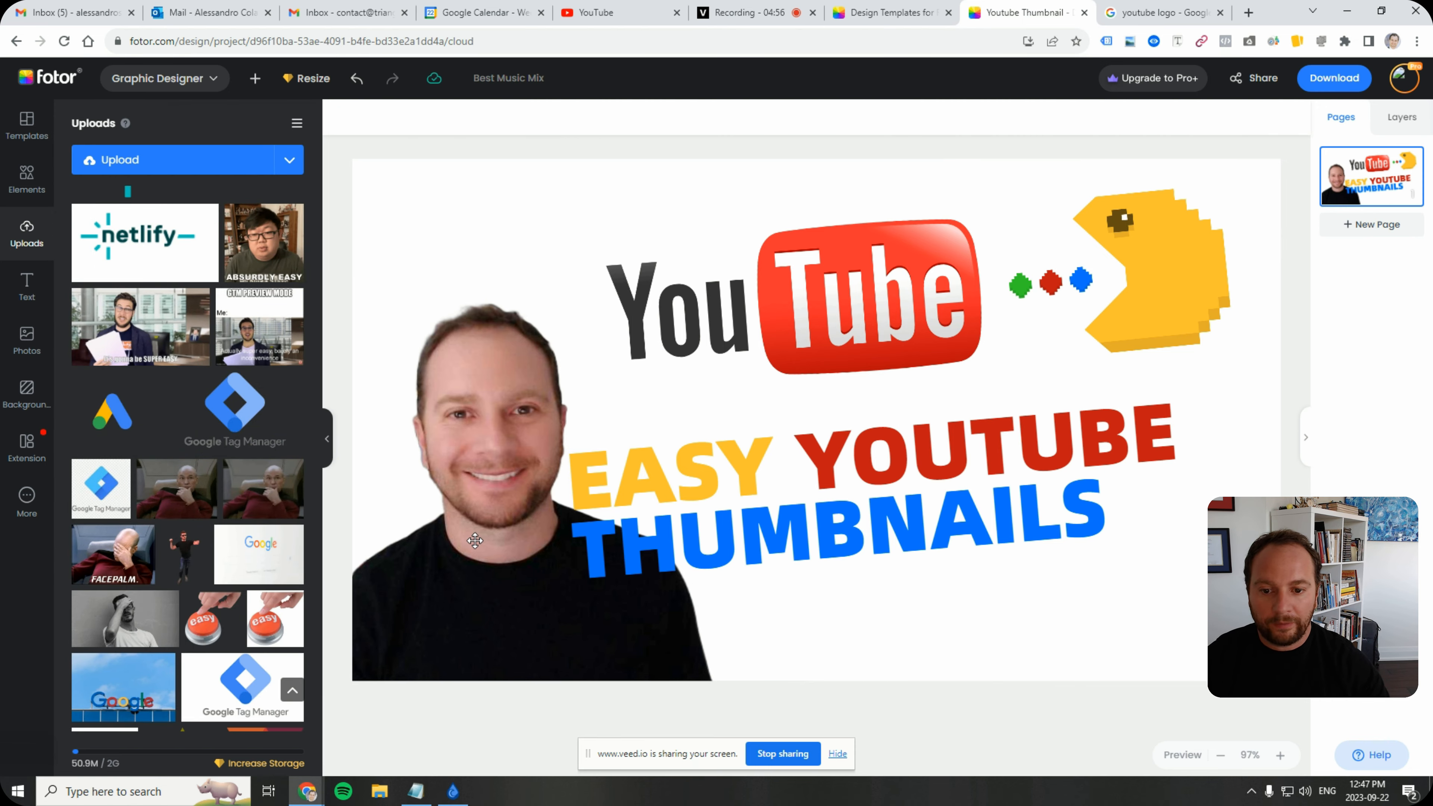
{"action": "left_click", "coordinate": [455, 432]}
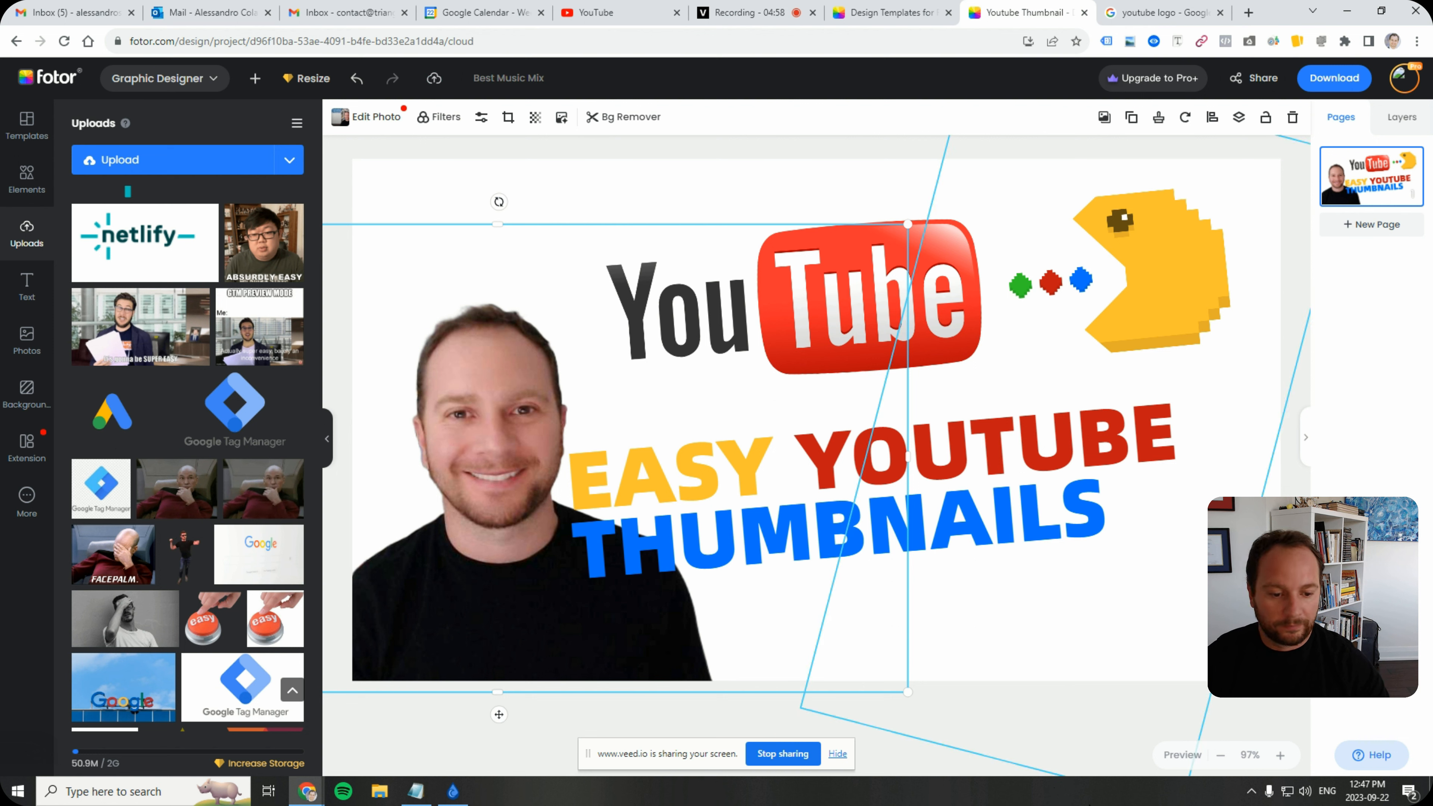
{"action": "left_click", "coordinate": [572, 726]}
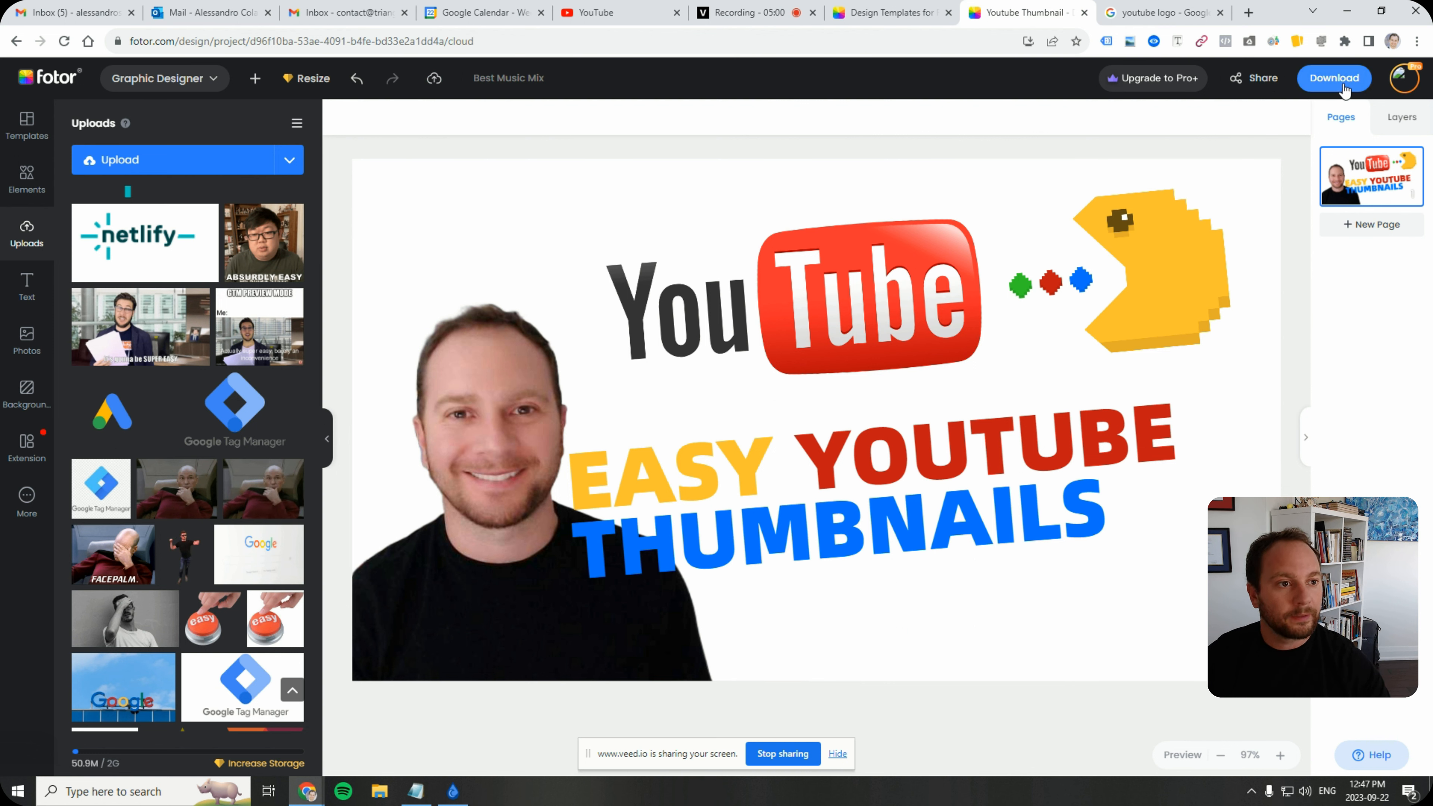